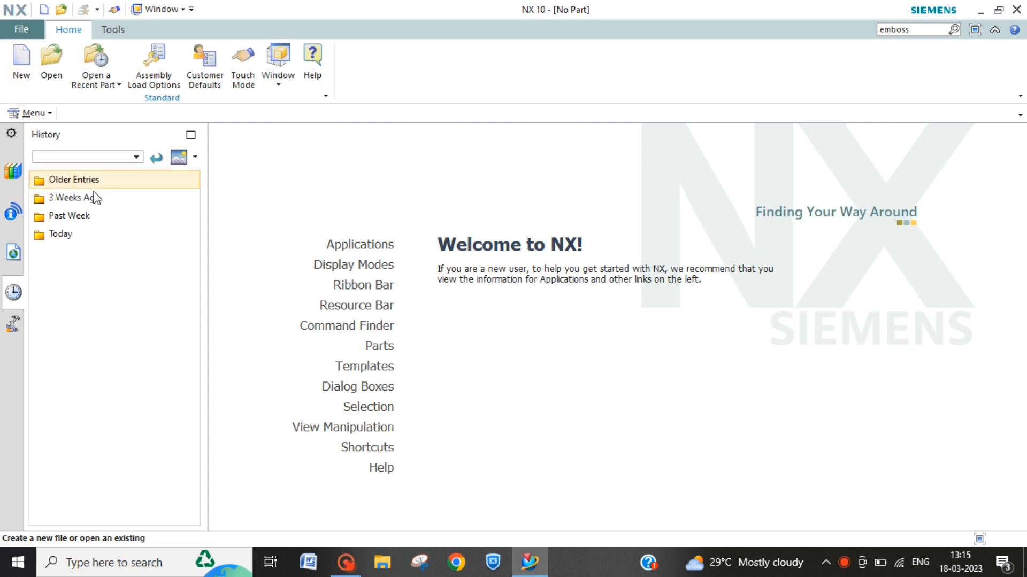
- Create a new Model part in millimetres and start a task-environment sketch on the XY plane of the datum coordinate system
{"action": "left_click", "coordinate": [22, 65]}
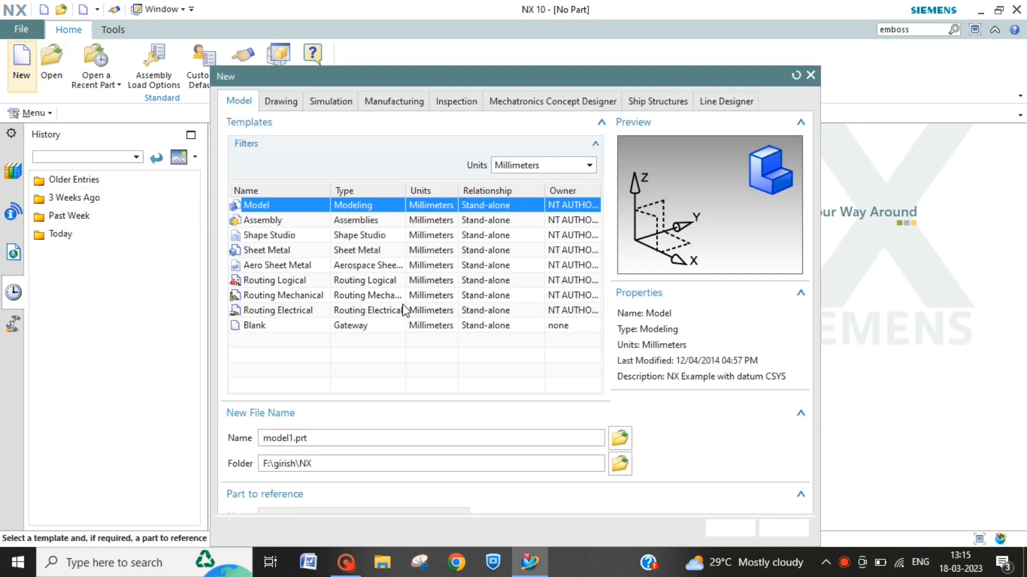
{"action": "left_click", "coordinate": [740, 528]}
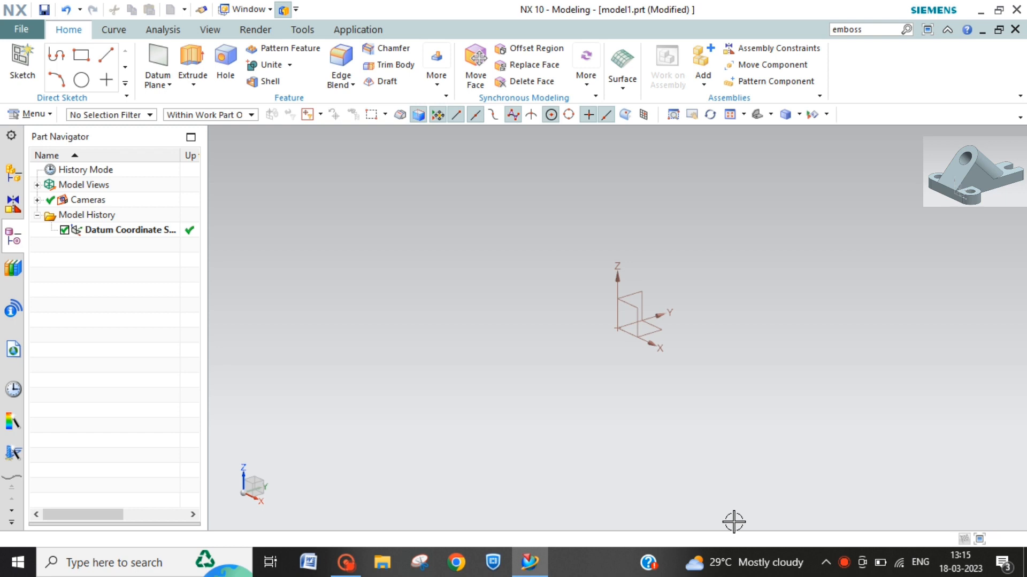
{"action": "left_click", "coordinate": [32, 114]}
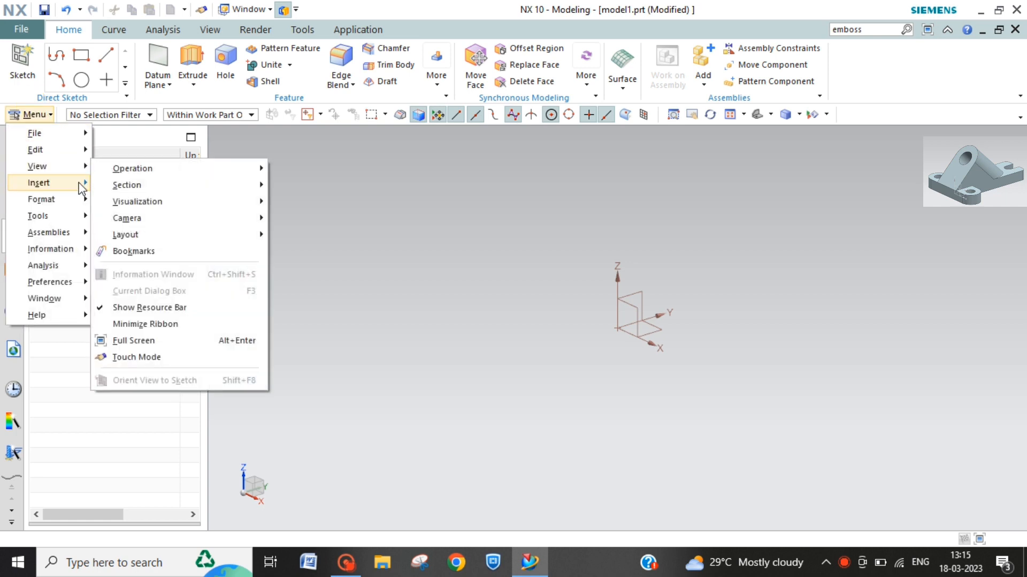
{"action": "mouse_move", "coordinate": [39, 183]}
{"action": "left_click", "coordinate": [167, 65]}
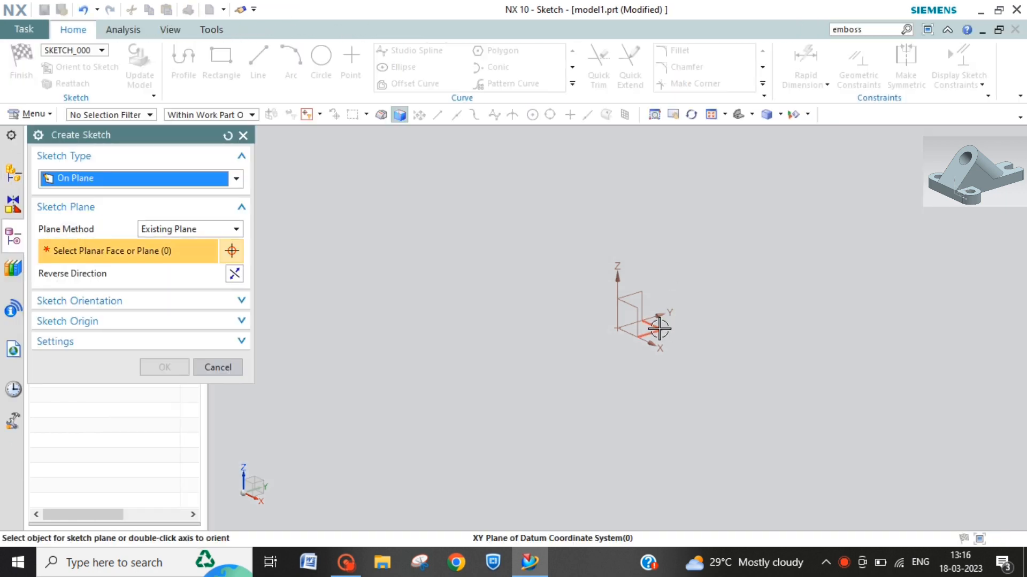
{"action": "left_click", "coordinate": [659, 354]}
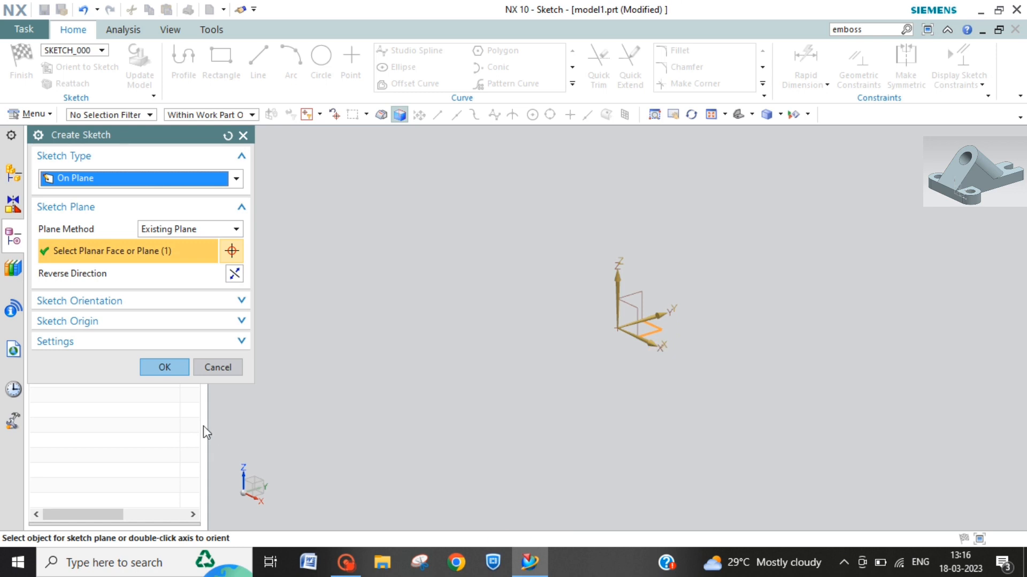
{"action": "left_click", "coordinate": [164, 368]}
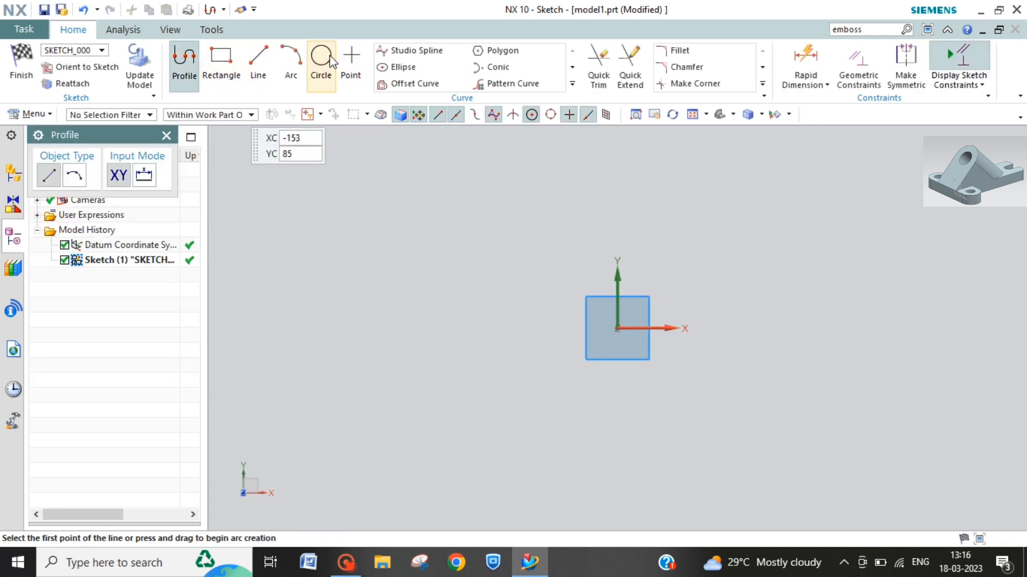
- Turn off continuous auto dimensioning and draw two concentric circles about 23 and 40 mm in diameter, centred about 40 mm along the X axis
{"action": "left_click", "coordinate": [982, 85]}
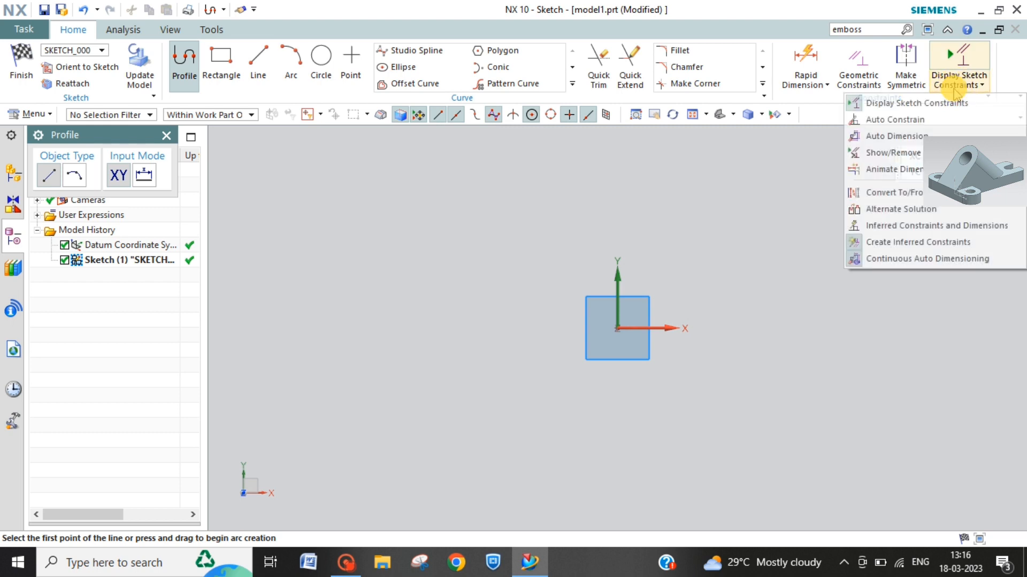
{"action": "left_click", "coordinate": [890, 262]}
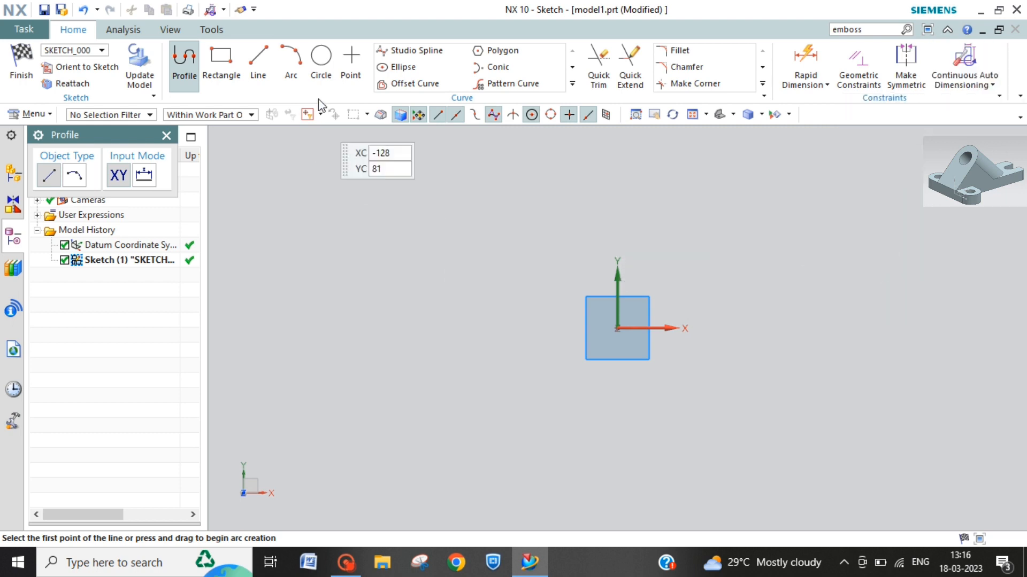
{"action": "left_click", "coordinate": [322, 61]}
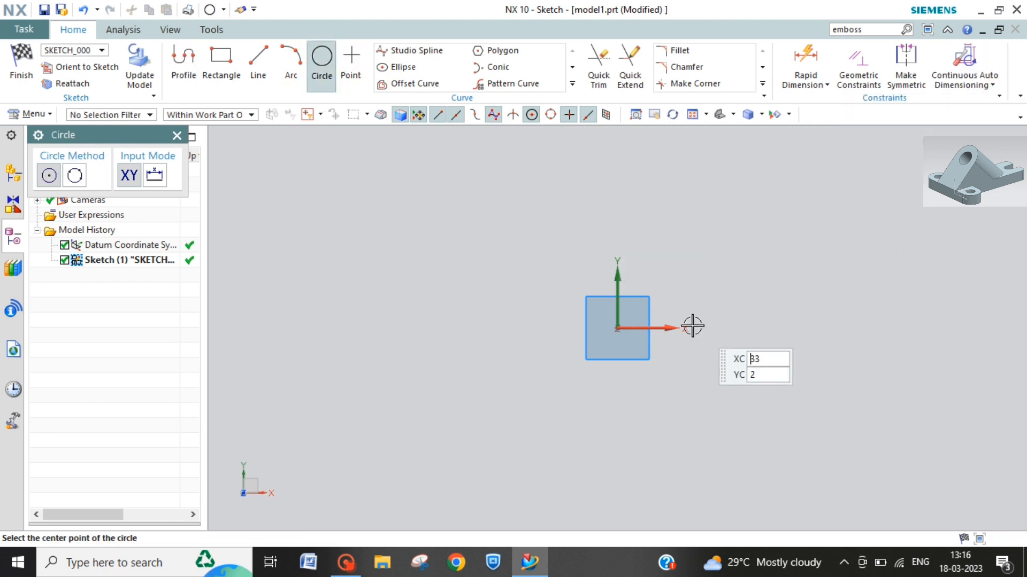
{"action": "left_click", "coordinate": [710, 328]}
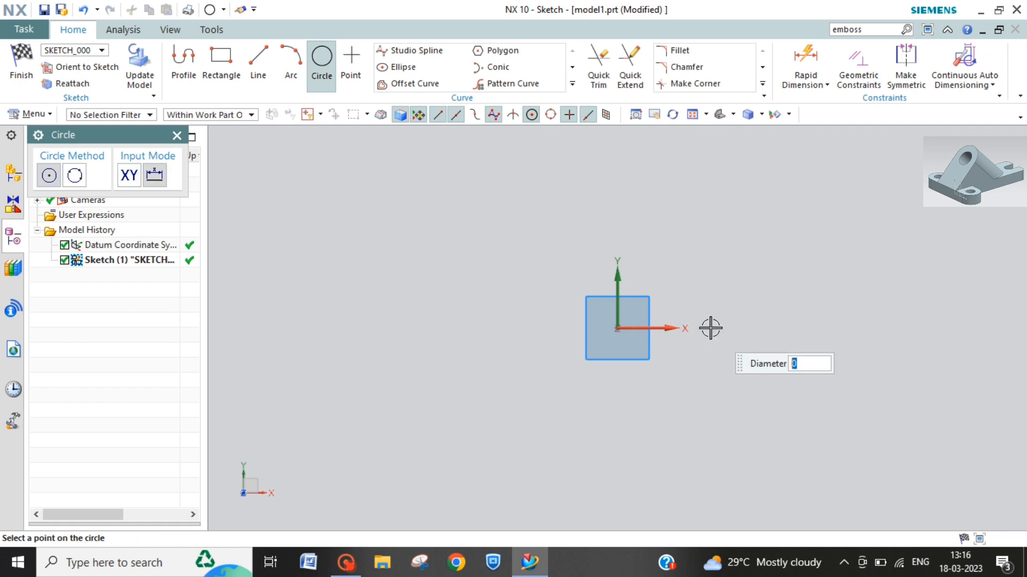
{"action": "left_click", "coordinate": [723, 304]}
{"action": "left_click", "coordinate": [710, 328]}
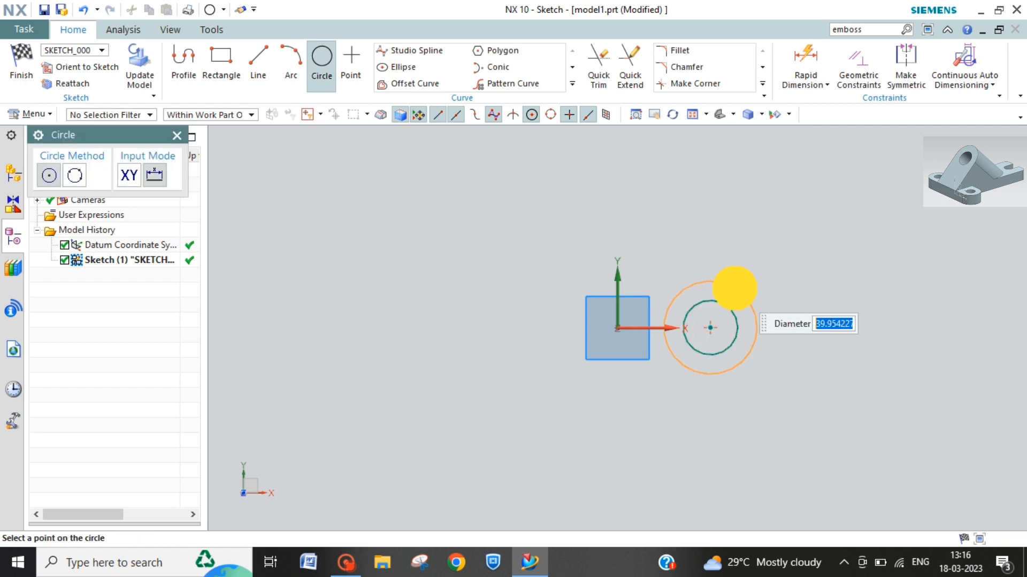
{"action": "left_click", "coordinate": [734, 289]}
{"action": "key", "text": "Escape"}
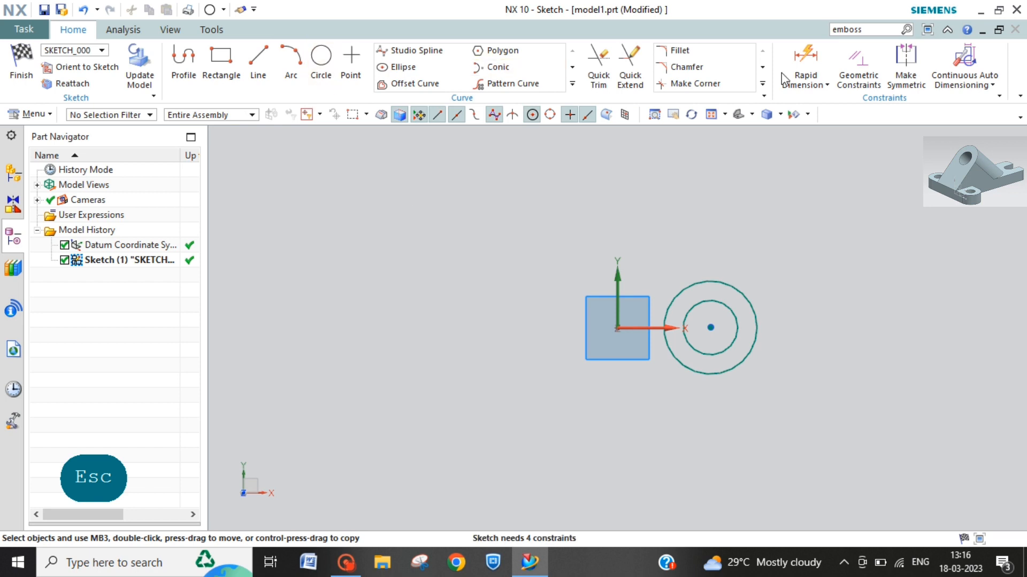
- Dimension the inner circle's diameter to 12 mm and the outer circle's diameter to 26 mm
{"action": "left_click", "coordinate": [785, 79]}
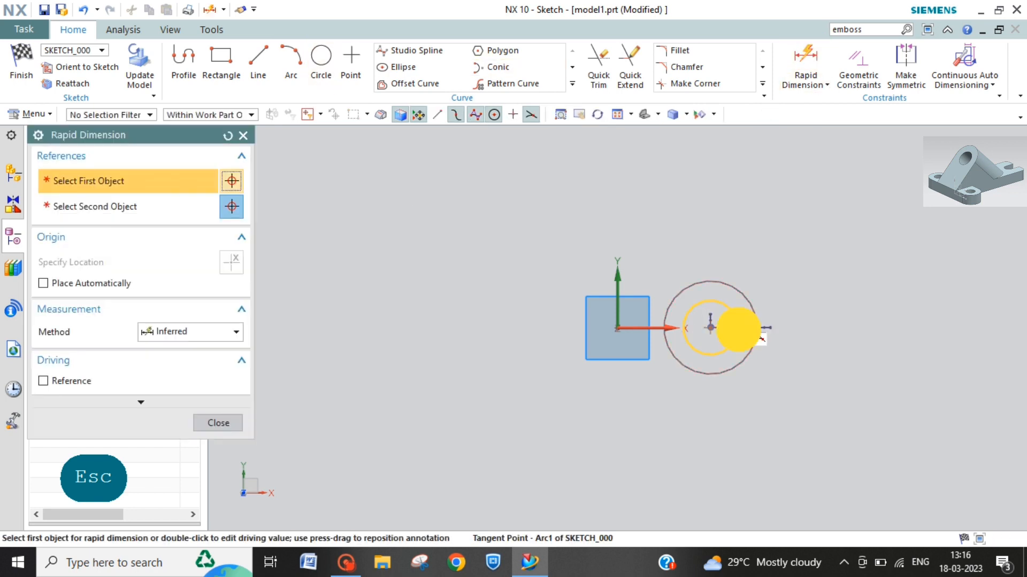
{"action": "left_click", "coordinate": [738, 328]}
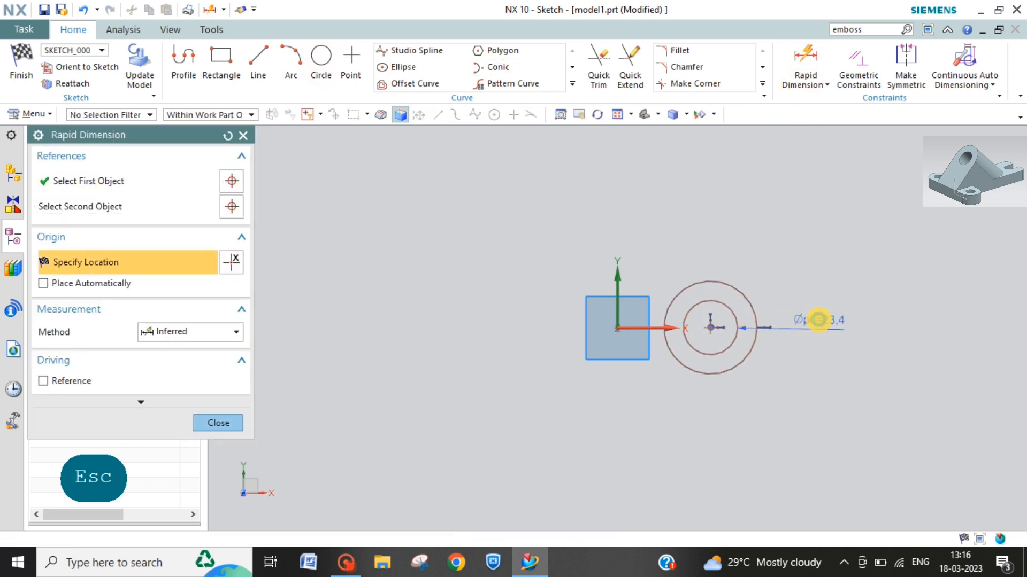
{"action": "left_click", "coordinate": [818, 320]}
{"action": "type", "text": "12"}
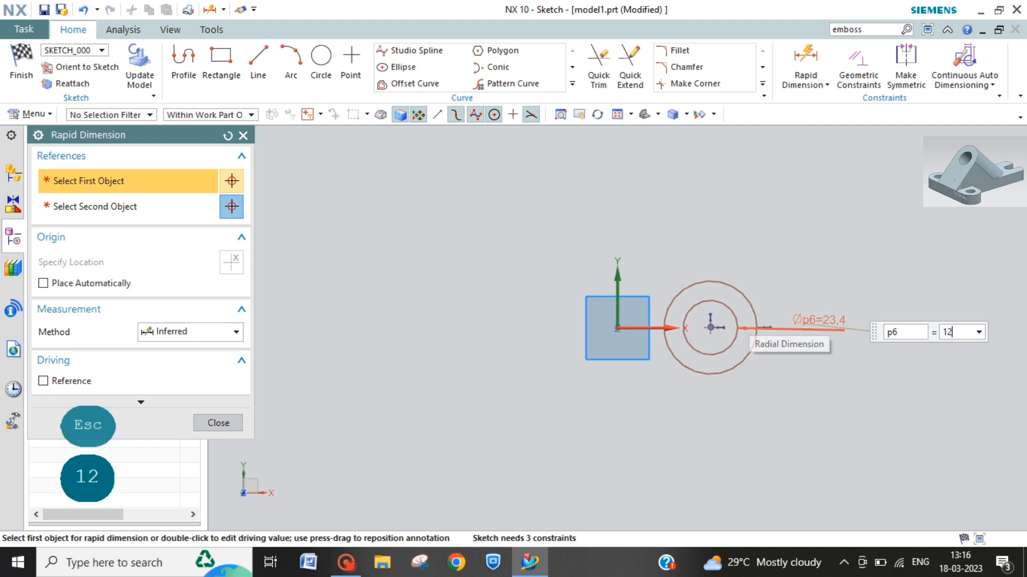
{"action": "key", "text": "Return"}
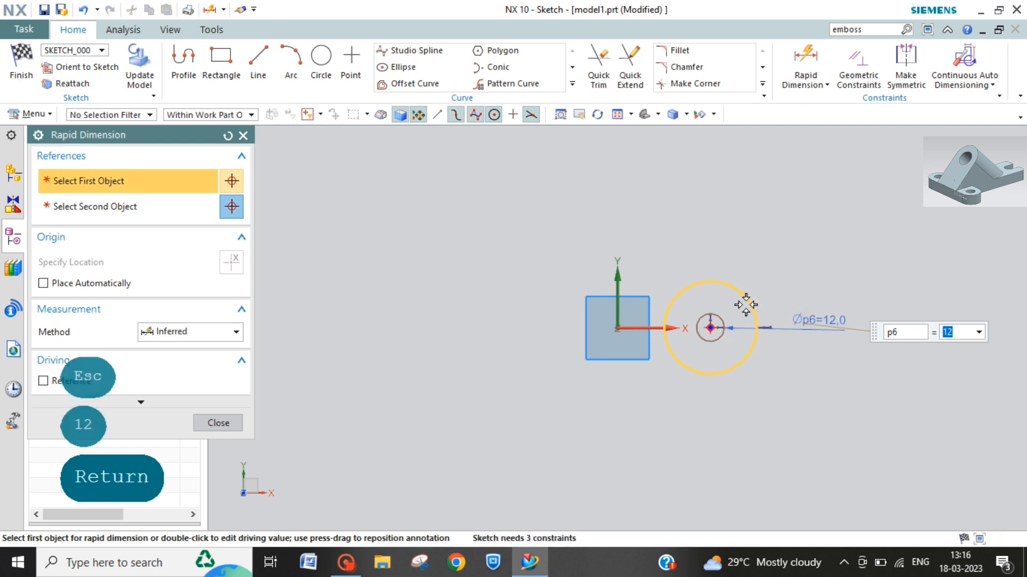
{"action": "left_click", "coordinate": [746, 302]}
{"action": "left_click", "coordinate": [775, 289]}
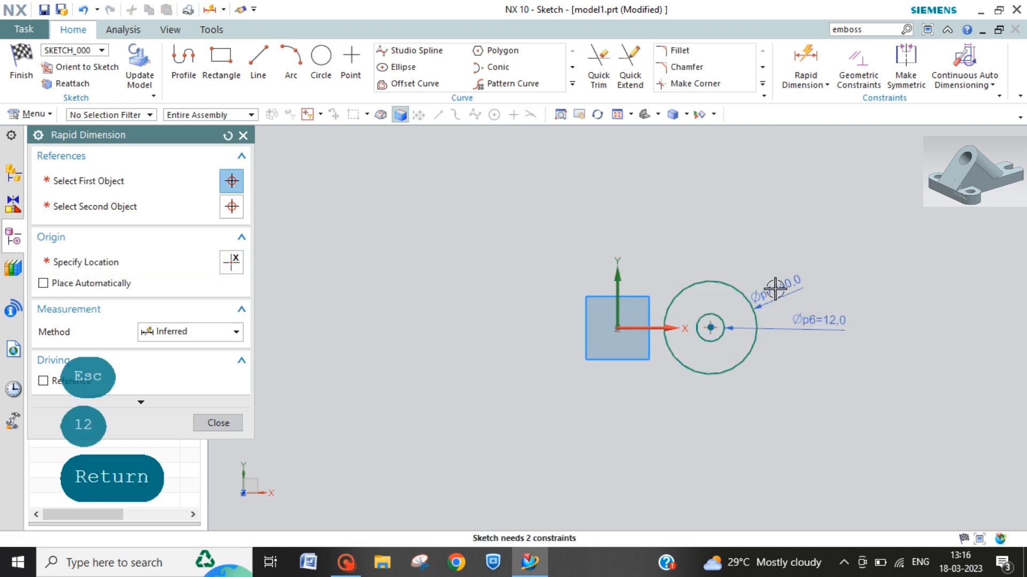
{"action": "type", "text": "26"}
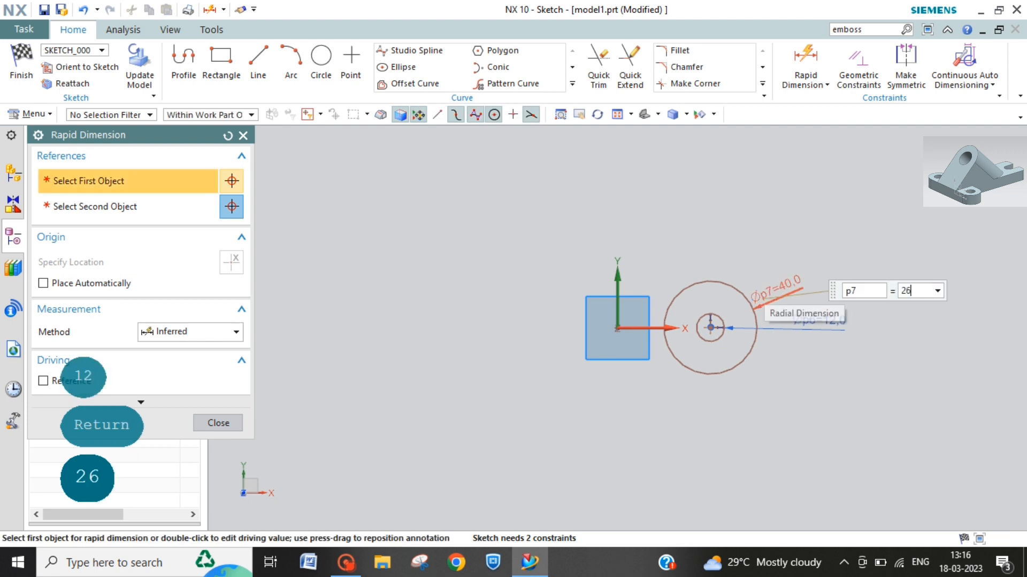
{"action": "key", "text": "Return"}
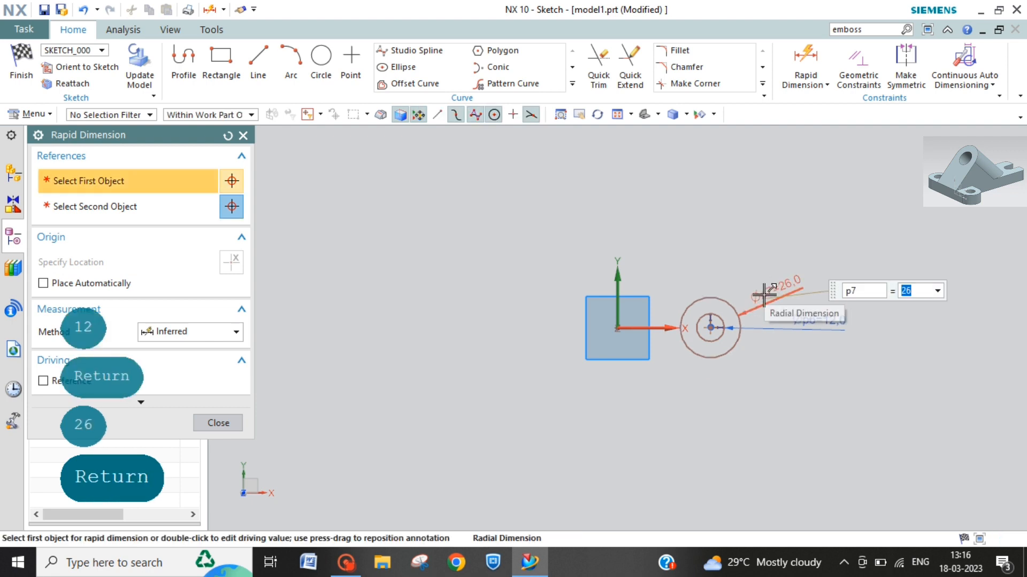
{"action": "key", "text": "Escape"}
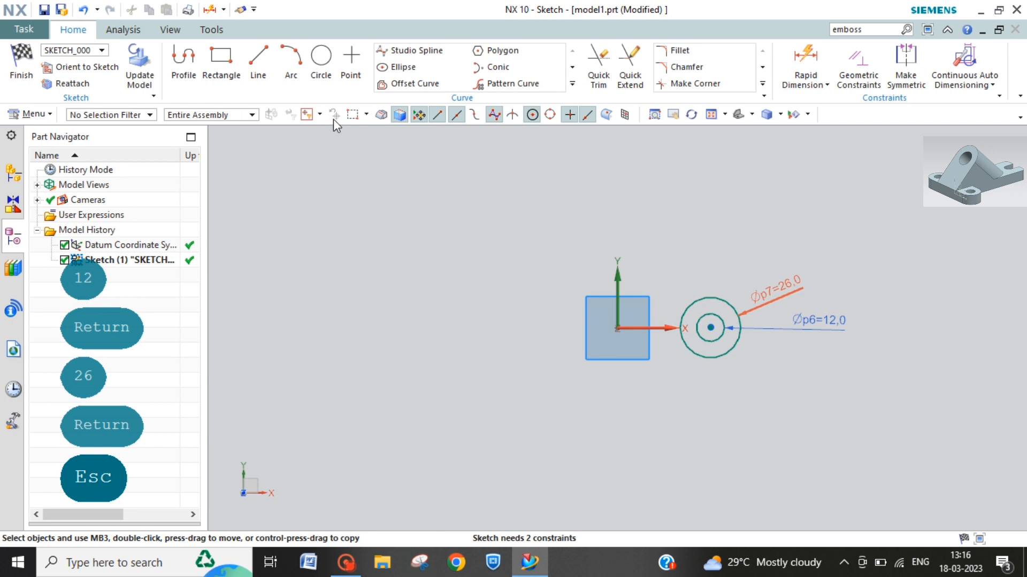
- Draw two horizontal lines leftward from the outer circle's lowest and highest points, the lower ending well past the Y axis, the upper near it
{"action": "left_click", "coordinate": [257, 65]}
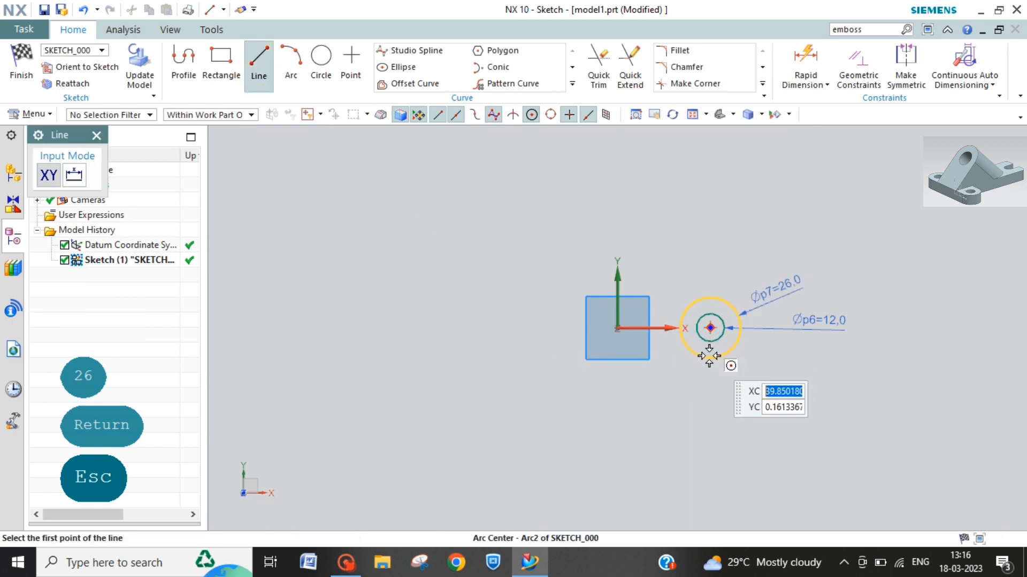
{"action": "left_click", "coordinate": [709, 327]}
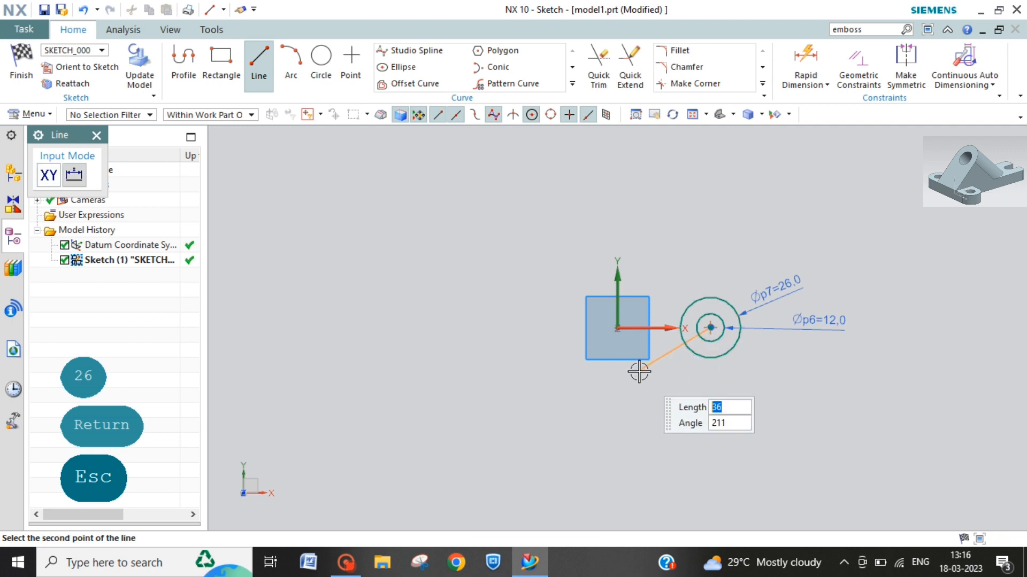
{"action": "key", "text": "Escape"}
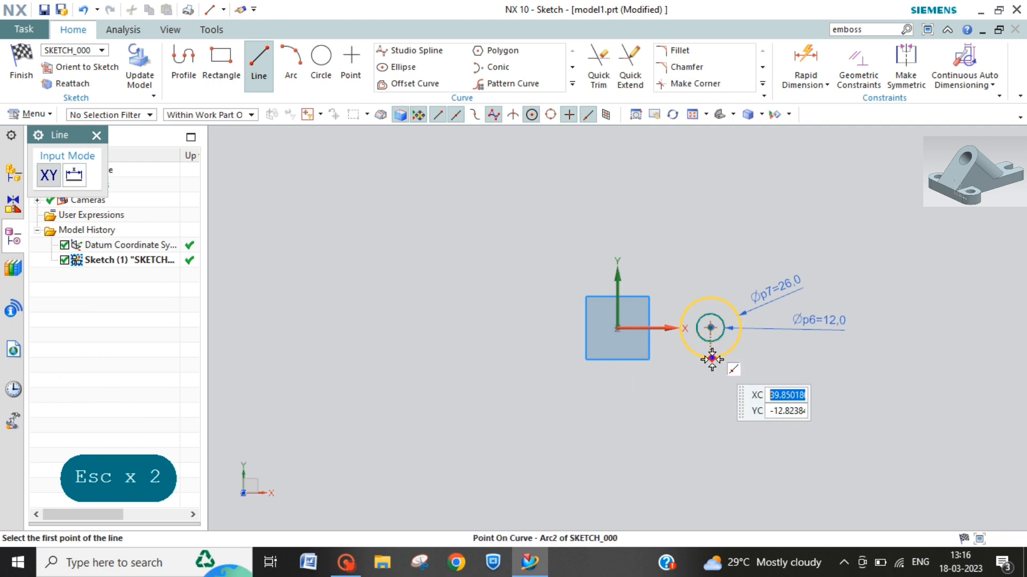
{"action": "left_click", "coordinate": [710, 359]}
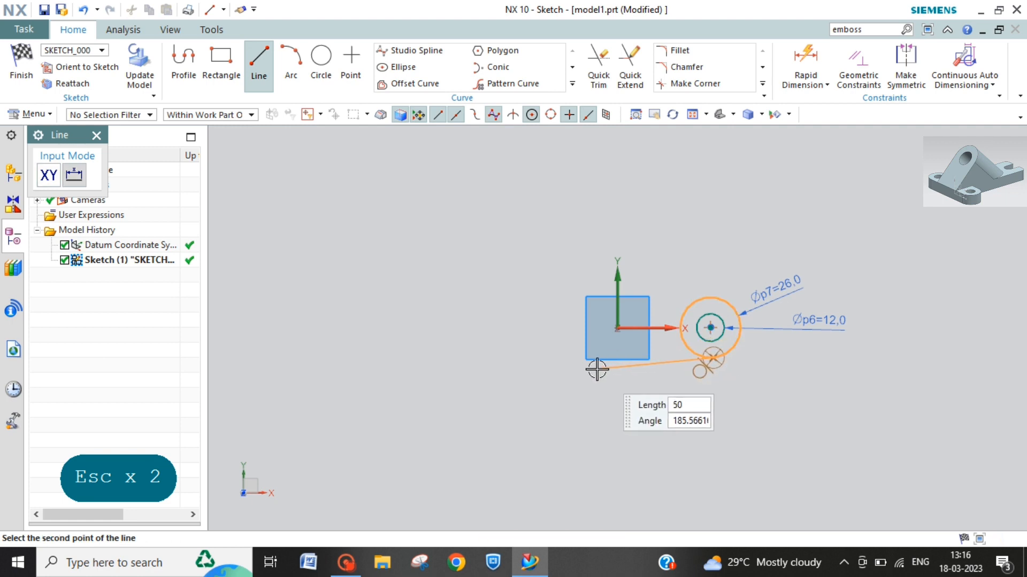
{"action": "left_click", "coordinate": [544, 358]}
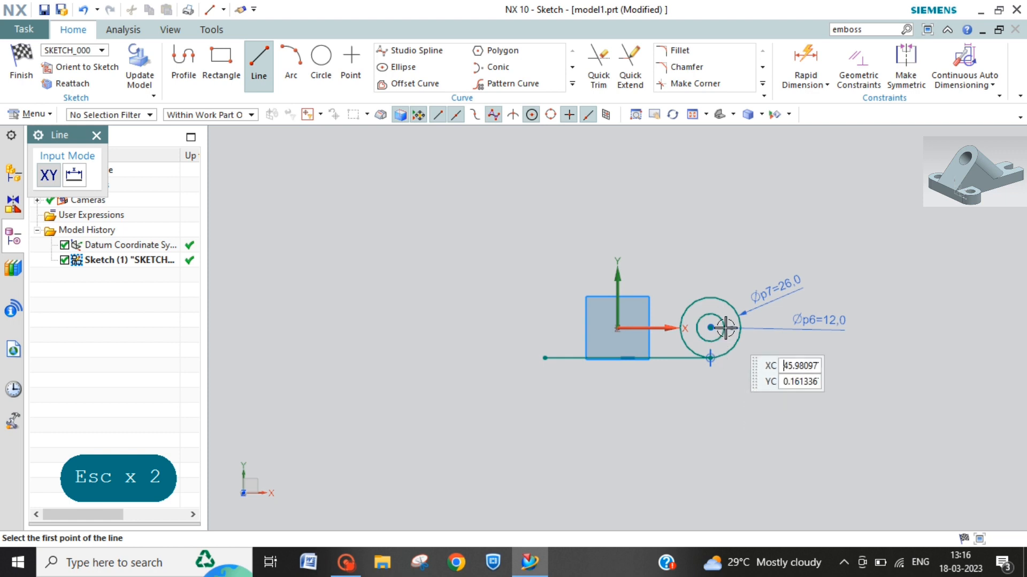
{"action": "left_click", "coordinate": [710, 297]}
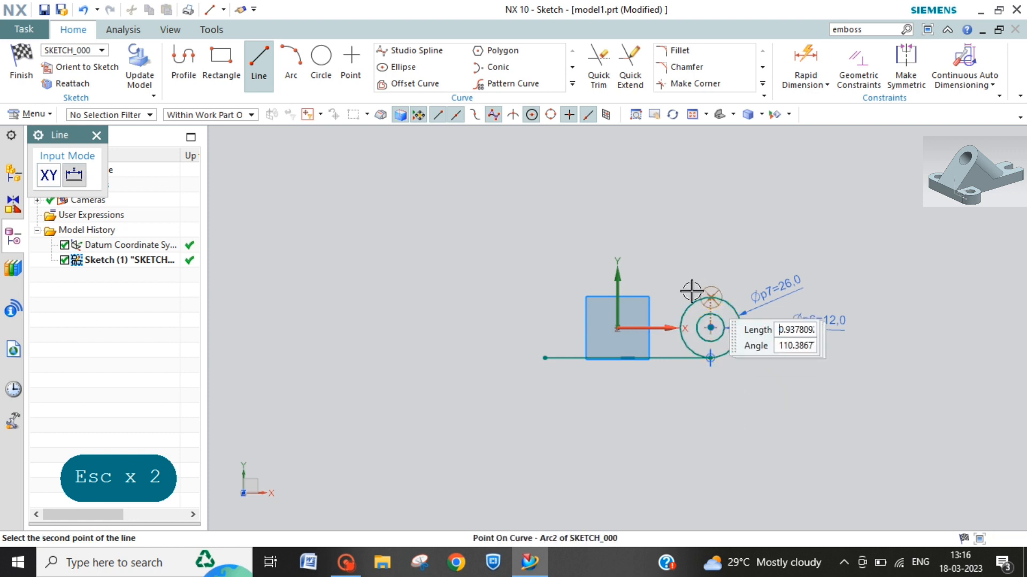
{"action": "type", "text": "40"}
{"action": "left_click", "coordinate": [616, 301]}
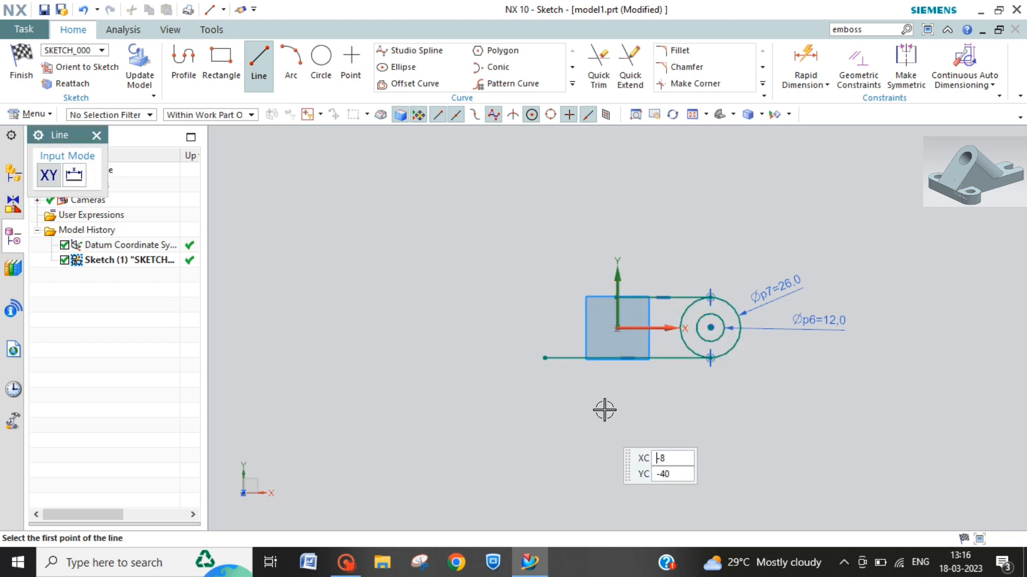
{"action": "key", "text": "Escape"}
{"action": "key", "text": "Escape"}
{"action": "key", "text": "Escape"}
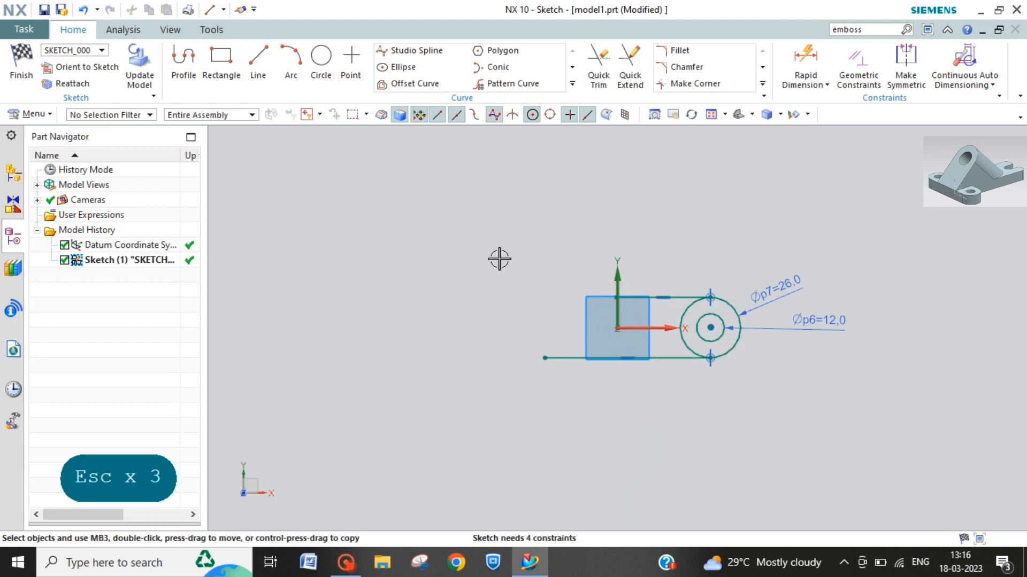
- Trim away the left half of the 26 mm circle between the two horizontal lines
{"action": "left_click", "coordinate": [599, 67]}
{"action": "left_click", "coordinate": [681, 315]}
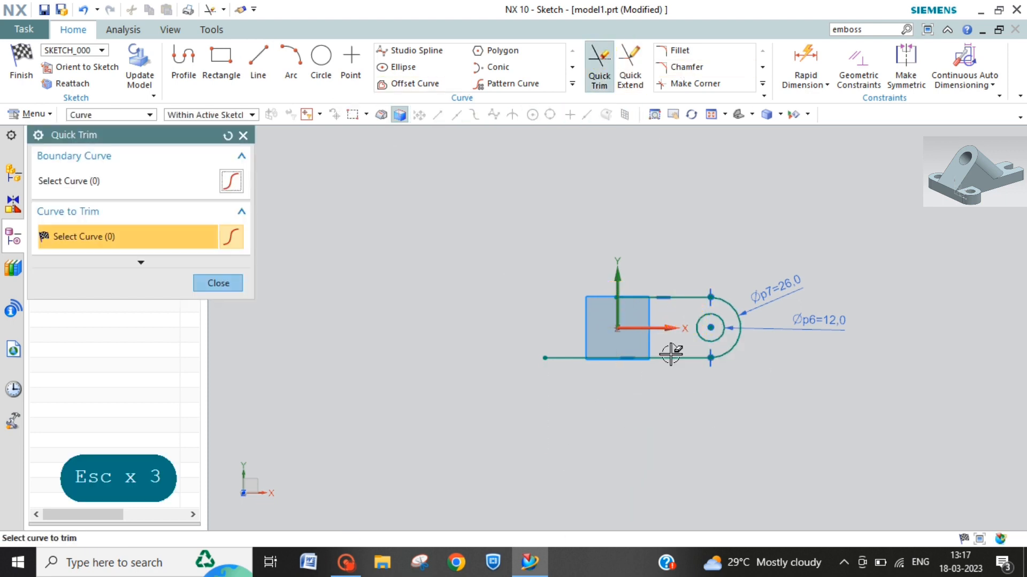
{"action": "key", "text": "Escape"}
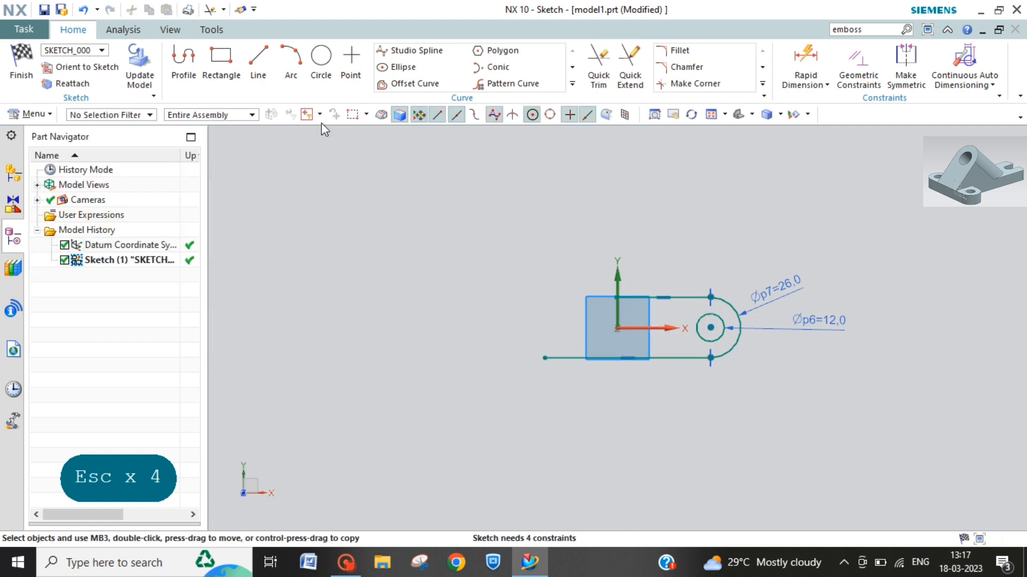
- Draw a vertical line upward from the upper horizontal line, between the Y axis and the rounded end
{"action": "left_click", "coordinate": [259, 59]}
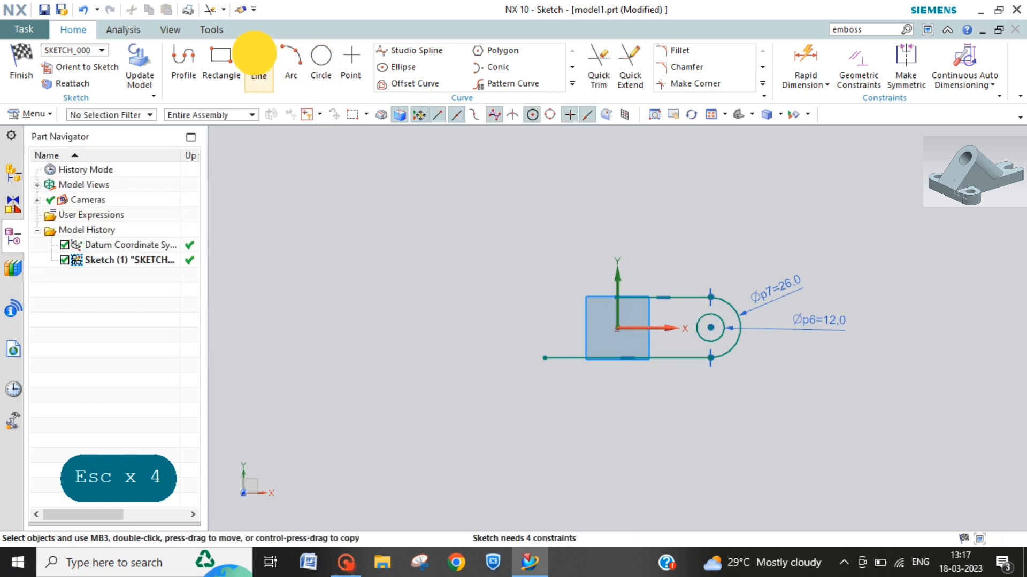
{"action": "left_click", "coordinate": [653, 297]}
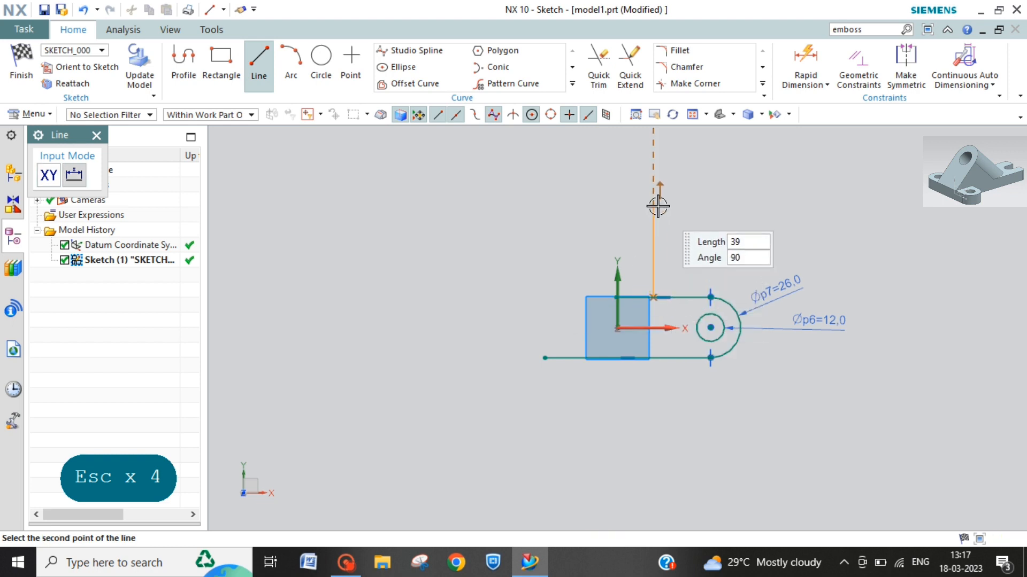
{"action": "left_click", "coordinate": [654, 185]}
{"action": "key", "text": "Escape"}
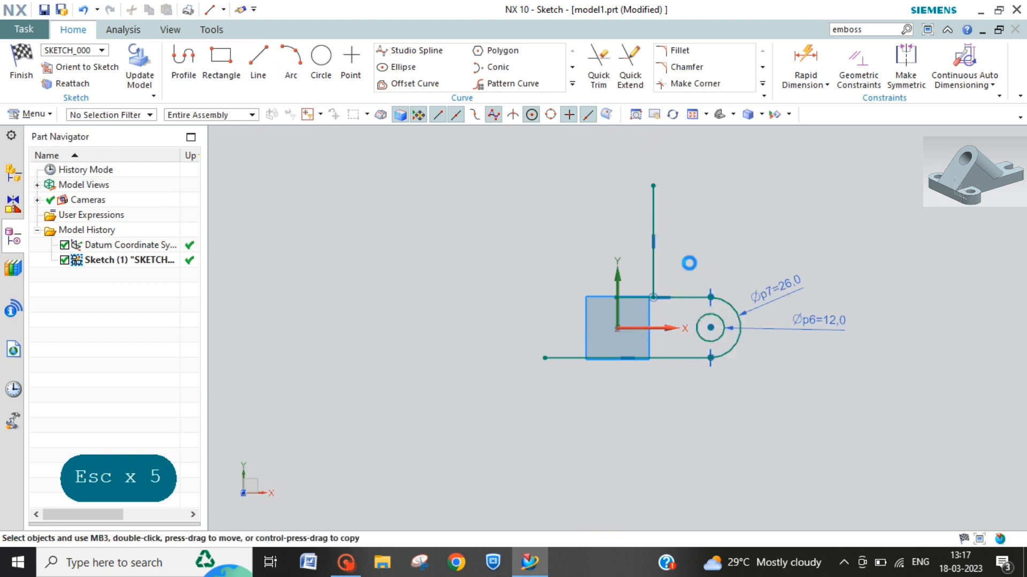
- Dimension the vertical line's horizontal distance from the Y axis to 18.5 mm
{"action": "left_click", "coordinate": [802, 67]}
{"action": "left_click", "coordinate": [652, 262]}
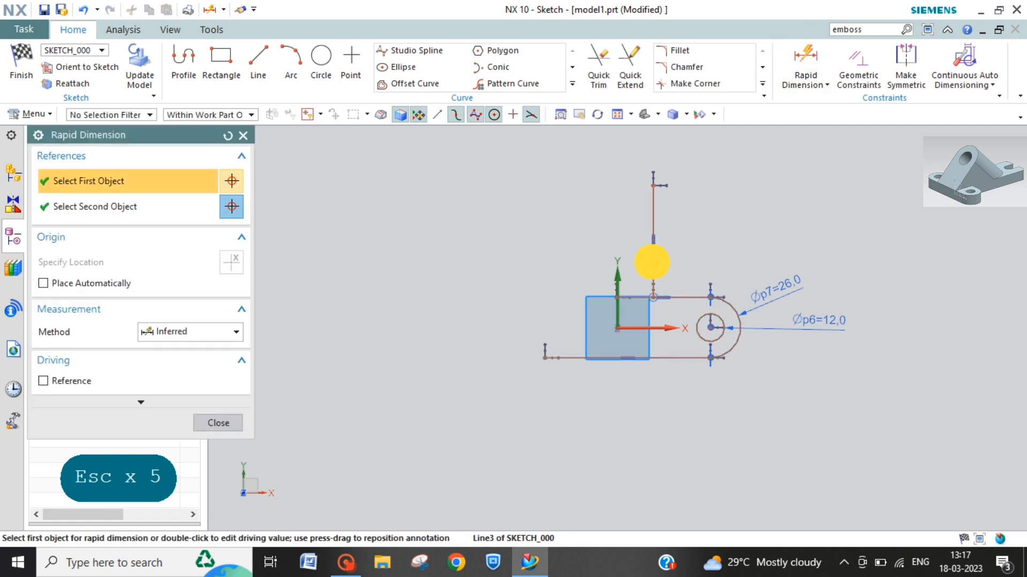
{"action": "left_click", "coordinate": [618, 315]}
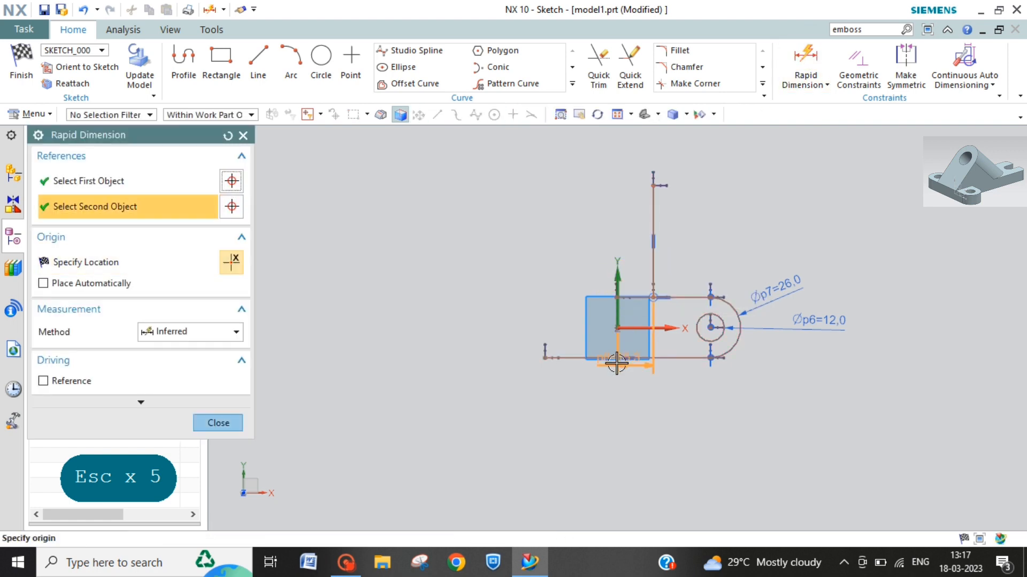
{"action": "left_click", "coordinate": [632, 394]}
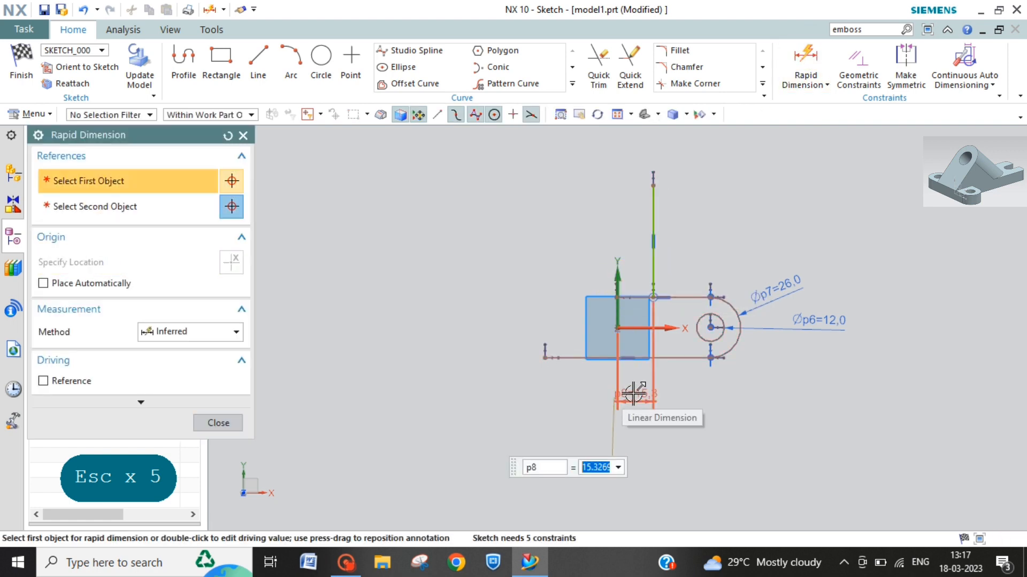
{"action": "type", "text": "18"}
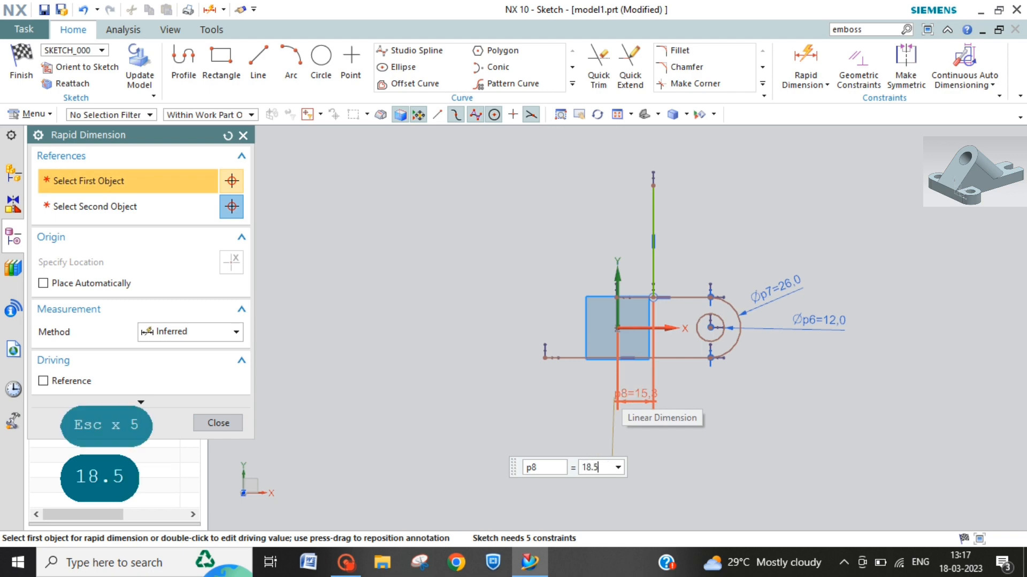
{"action": "type", "text": ".5"}
{"action": "key", "text": "Return"}
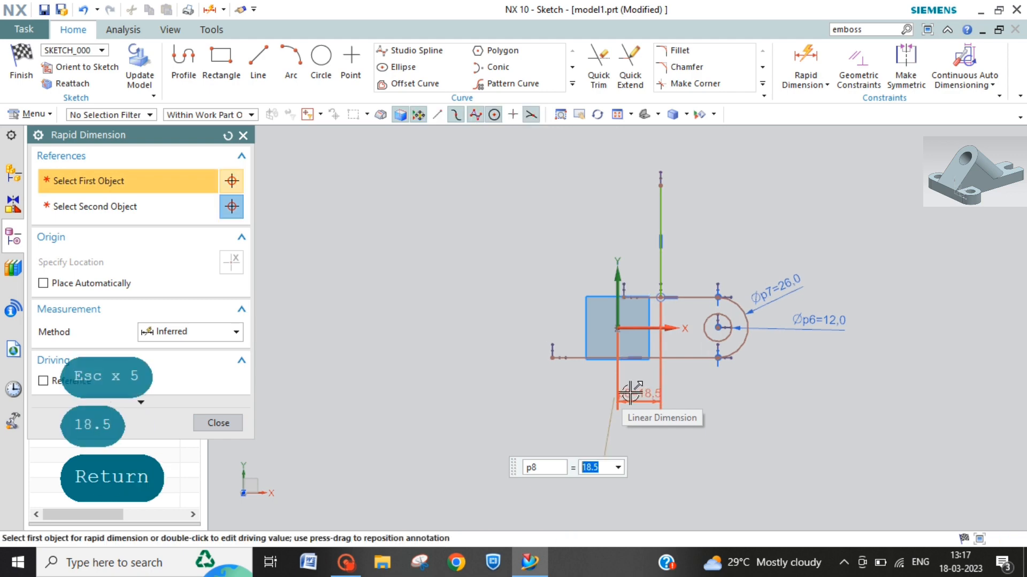
{"action": "key", "text": "Escape"}
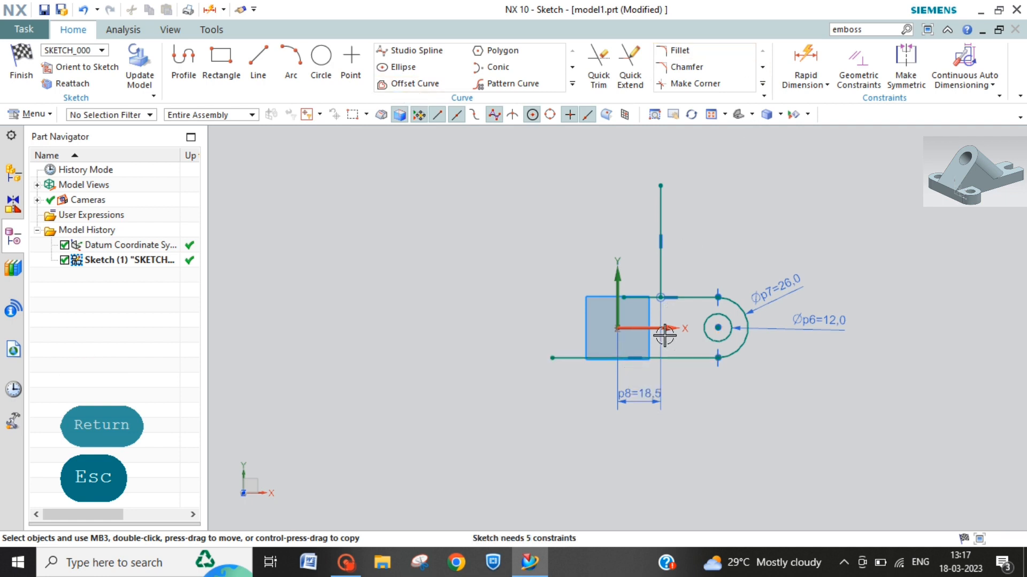
- Dimension the vertical distance from the lower horizontal line to the vertical line's upper end to 112 mm
{"action": "left_click", "coordinate": [804, 55]}
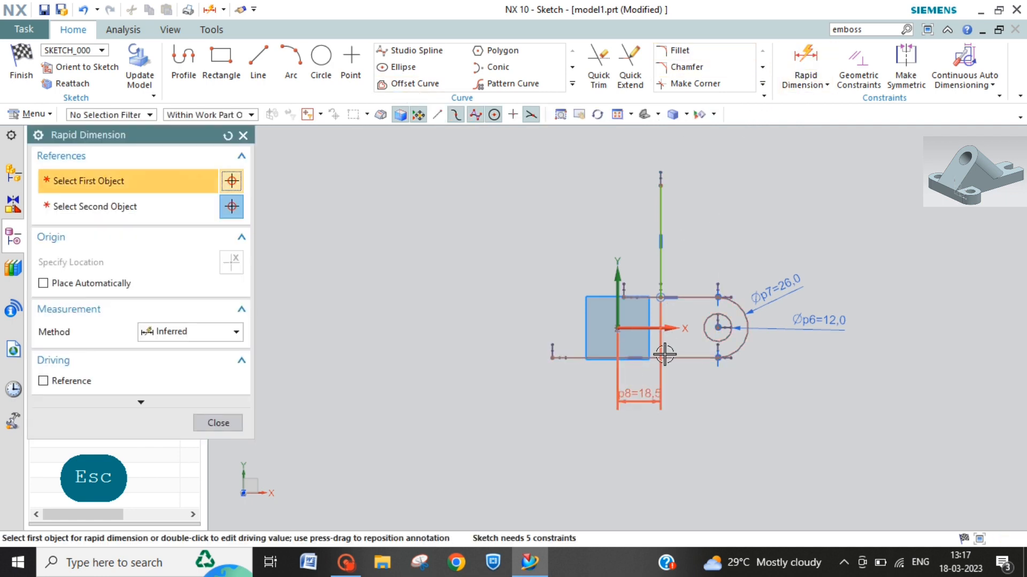
{"action": "left_click", "coordinate": [668, 358]}
{"action": "left_click", "coordinate": [663, 179]}
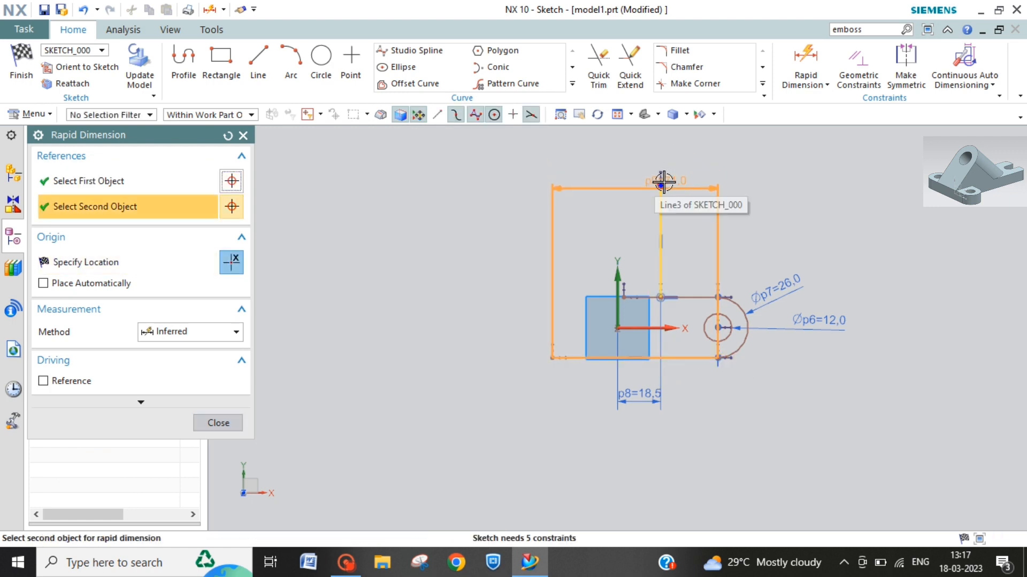
{"action": "left_click", "coordinate": [842, 225]}
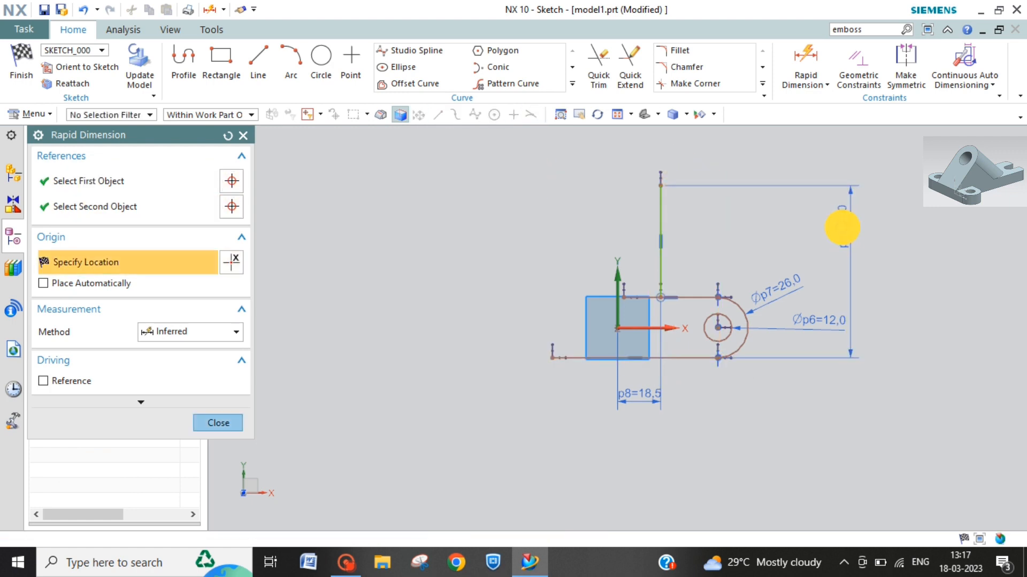
{"action": "type", "text": "112"}
{"action": "key", "text": "Return"}
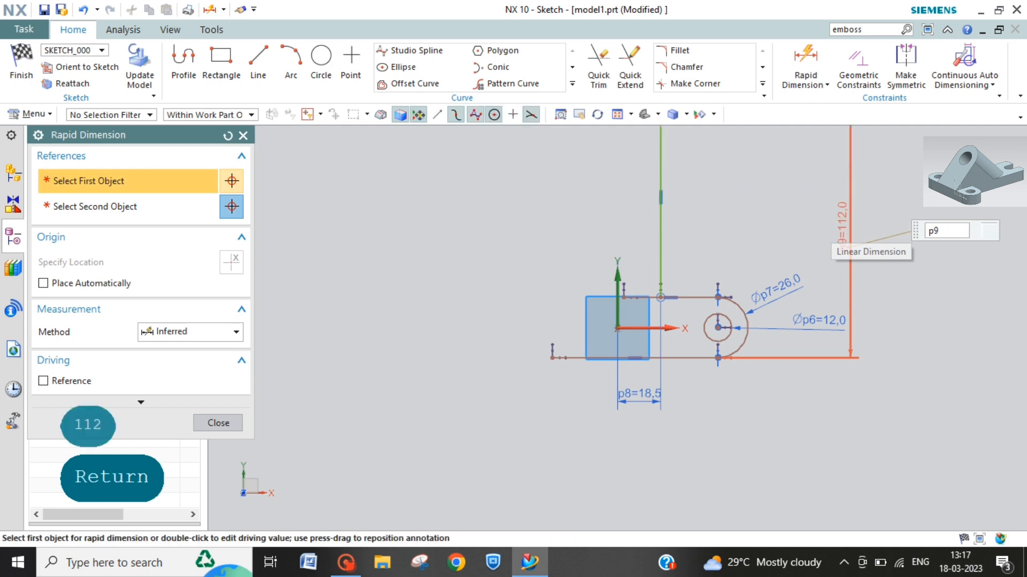
{"action": "mouse_move", "coordinate": [683, 391]}
{"action": "middle_mouse_down", "text": "shift"}
{"action": "mouse_move", "coordinate": [647, 490]}
{"action": "mouse_move", "coordinate": [634, 471]}
{"action": "middle_mouse_up", "text": "shift"}
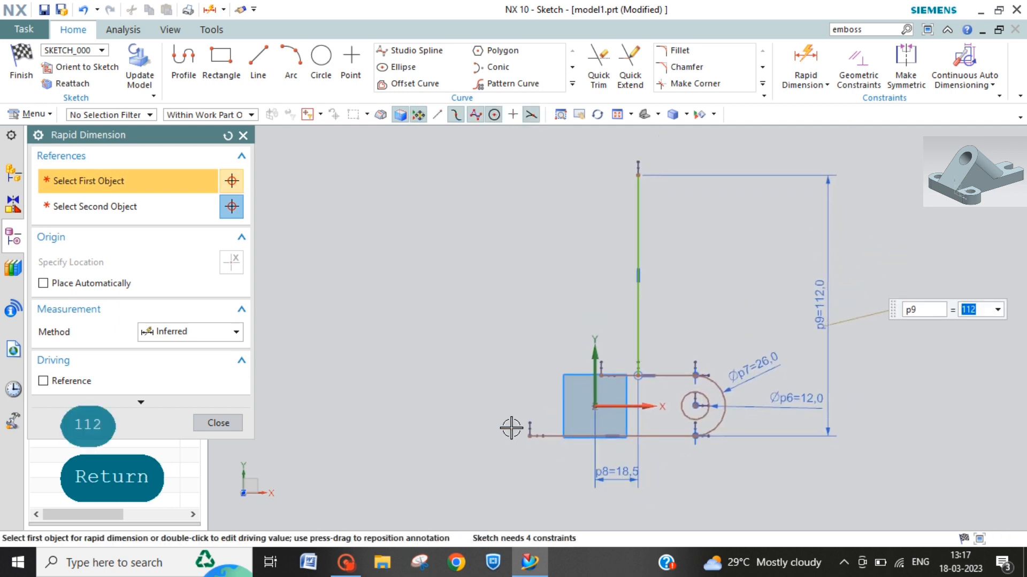
{"action": "key", "text": "Escape"}
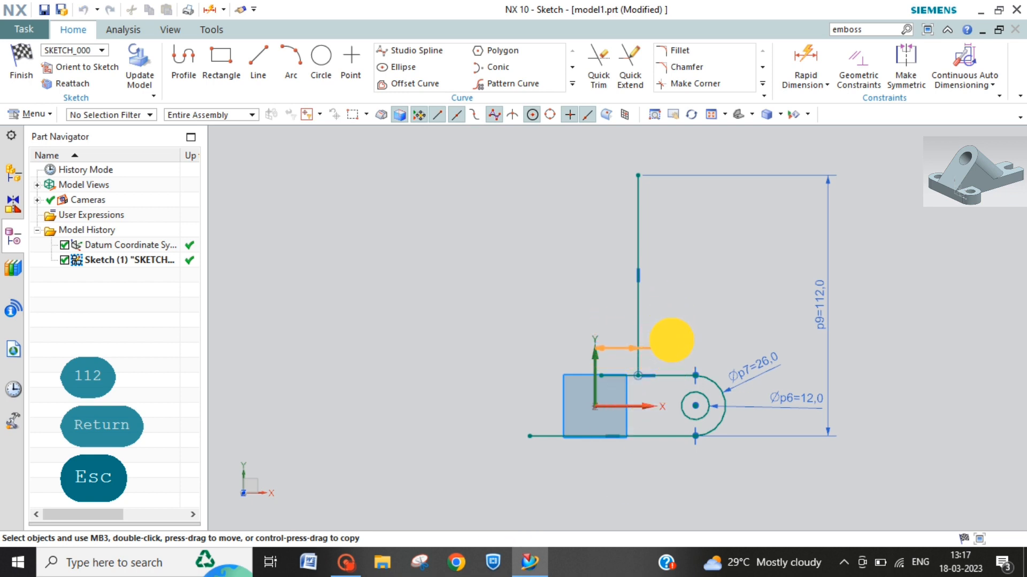
- Trim away the part of the upper horizontal line that extends left of the vertical line
{"action": "left_click", "coordinate": [600, 70]}
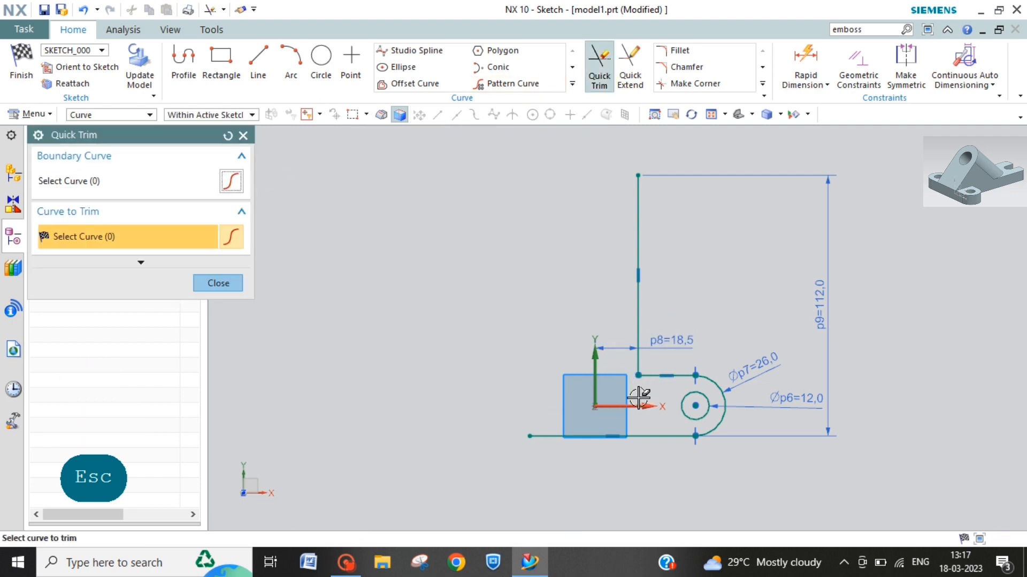
{"action": "key", "text": "Escape"}
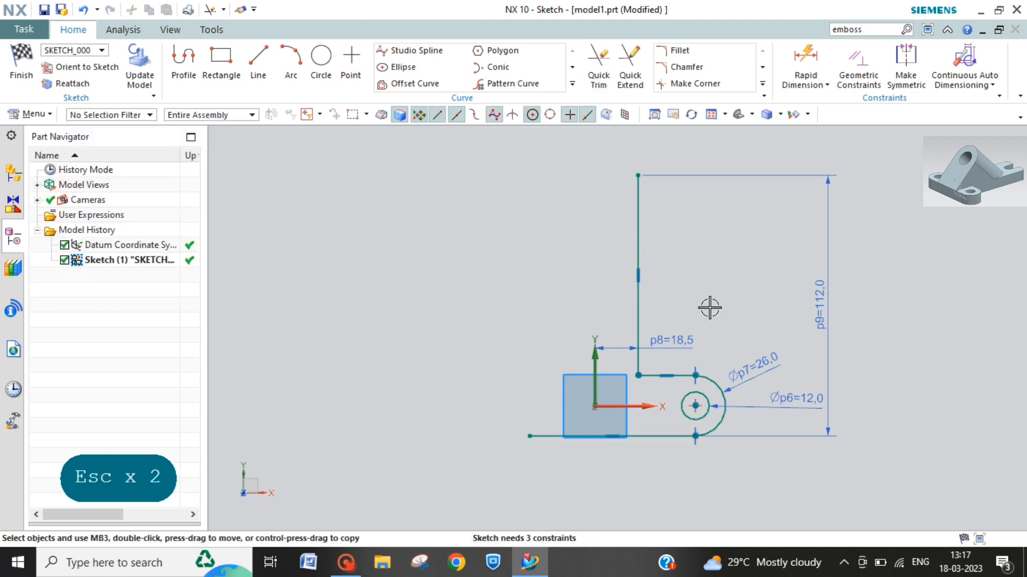
- Dimension the horizontal distance from the Y axis to the lower end of the rounded lobe's arc to 31.5 mm
{"action": "left_click", "coordinate": [804, 66]}
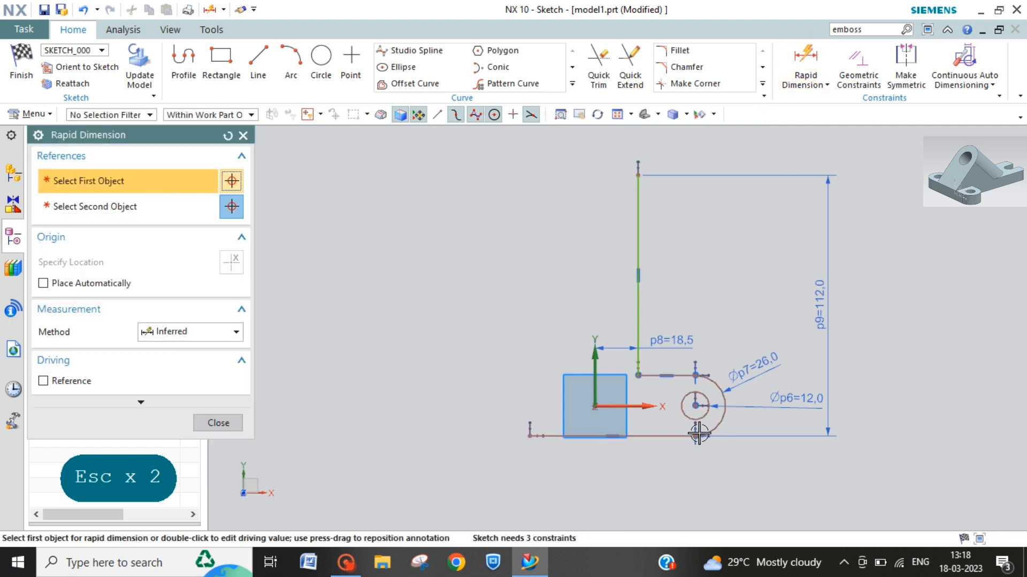
{"action": "left_click", "coordinate": [695, 436]}
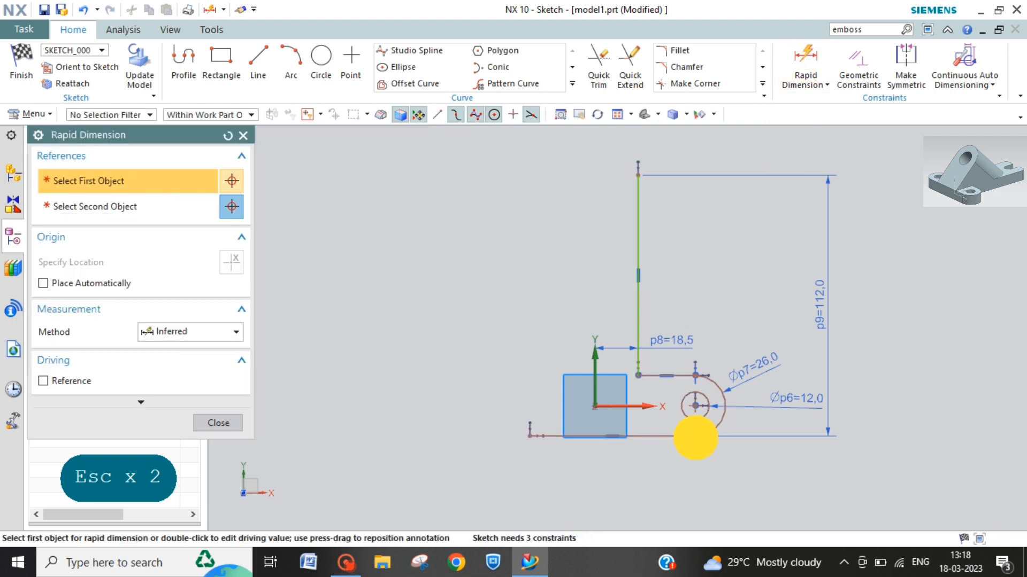
{"action": "left_click", "coordinate": [593, 390]}
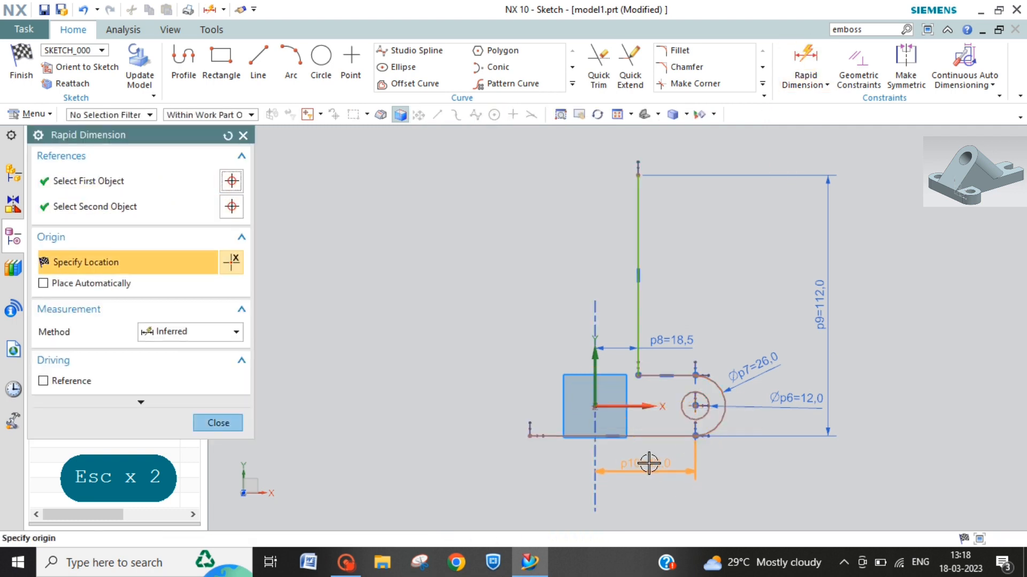
{"action": "left_click", "coordinate": [648, 463]}
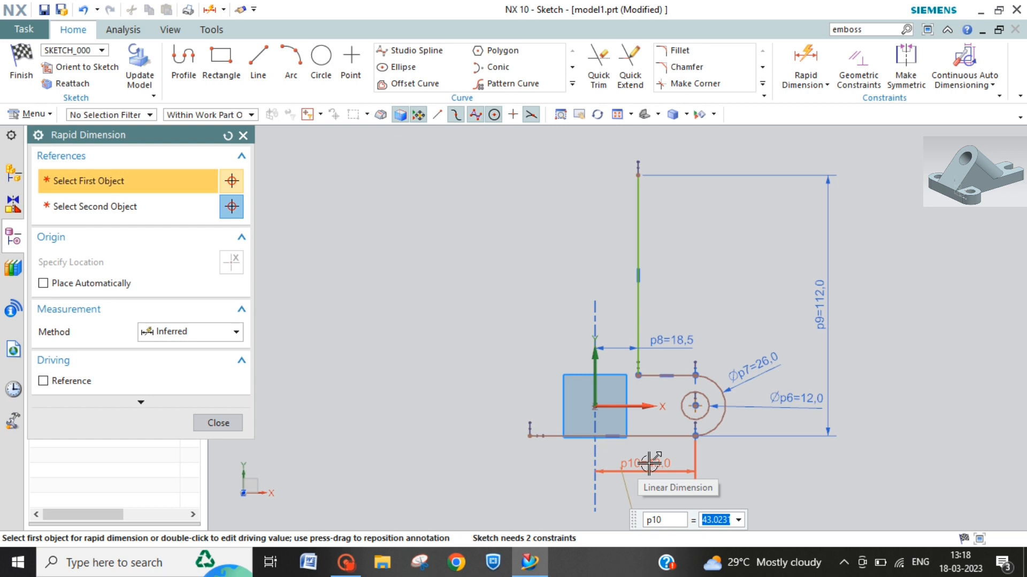
{"action": "type", "text": "31.5"}
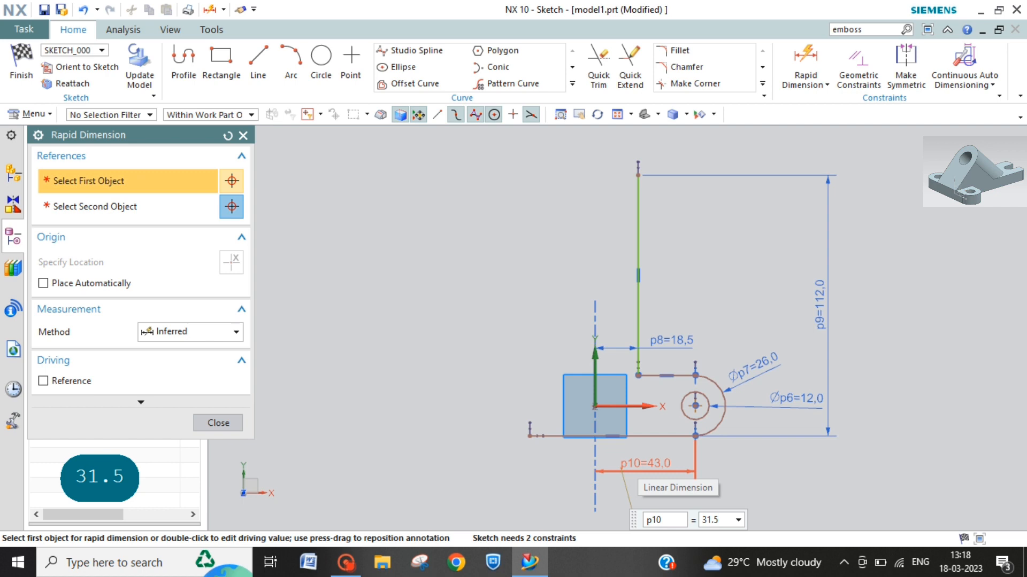
{"action": "key", "text": "Return"}
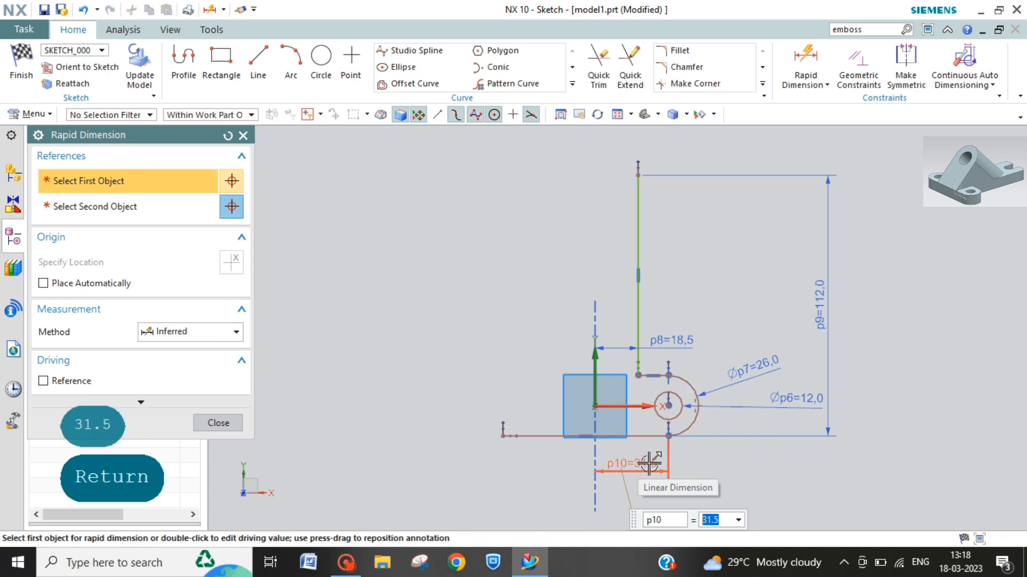
{"action": "key", "text": "space"}
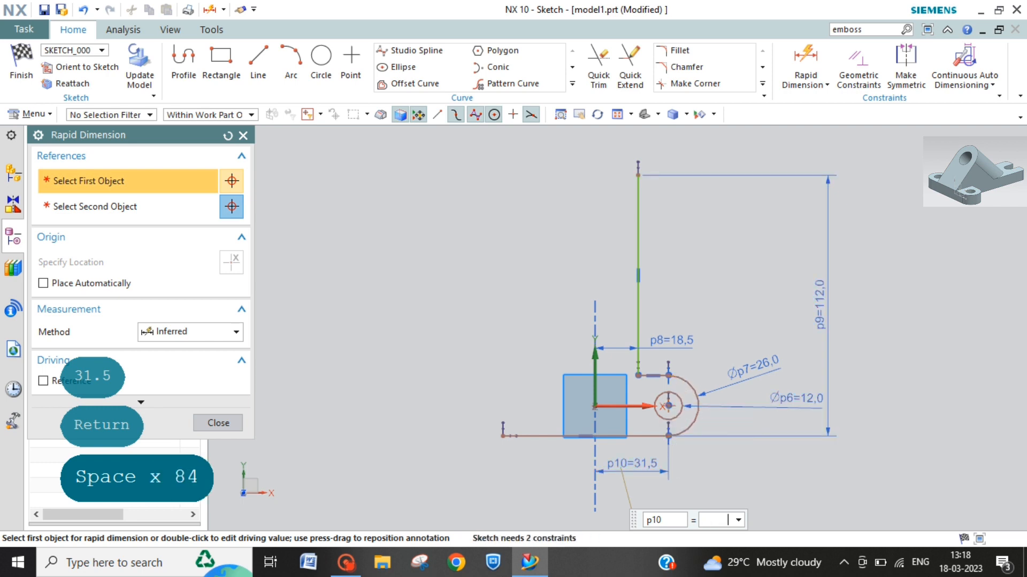
{"action": "key", "text": "Escape"}
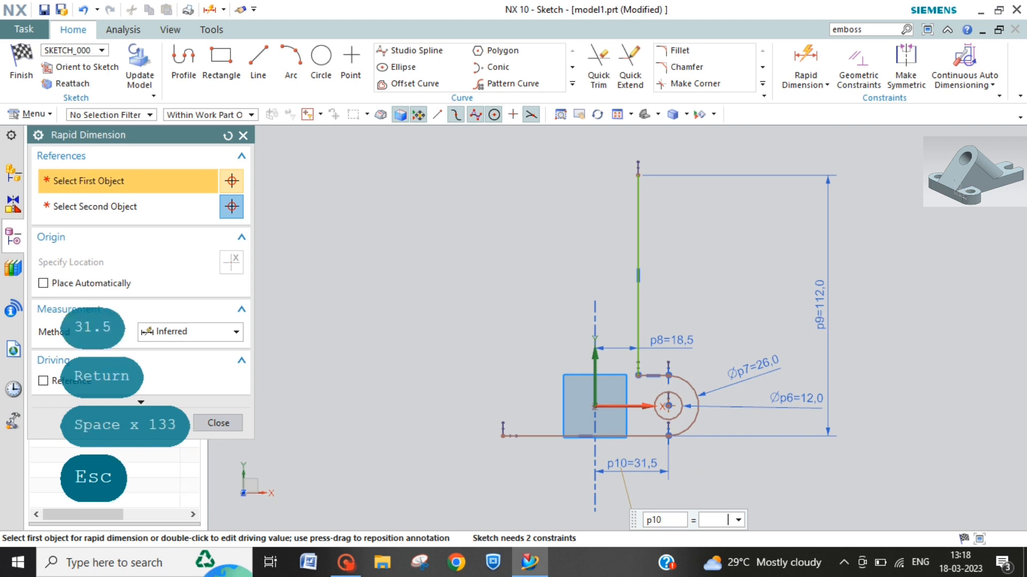
{"action": "key", "text": "space"}
{"action": "key", "text": "space"}
{"action": "key", "text": "space"}
{"action": "key", "text": "space"}
{"action": "key", "text": "space"}
{"action": "key", "text": "space"}
{"action": "key", "text": "space"}
{"action": "key", "text": "space"}
{"action": "key", "text": "space"}
{"action": "key", "text": "space"}
{"action": "key", "text": "space"}
{"action": "key", "text": "space"}
{"action": "key", "text": "space"}
{"action": "key", "text": "space"}
{"action": "key", "text": "space"}
{"action": "key", "text": "space"}
{"action": "key", "text": "space"}
{"action": "key", "text": "space"}
{"action": "key", "text": "space"}
{"action": "key", "text": "space"}
{"action": "key", "text": "space"}
{"action": "key", "text": "space"}
{"action": "key", "text": "space"}
{"action": "key", "text": "space"}
{"action": "key", "text": "space"}
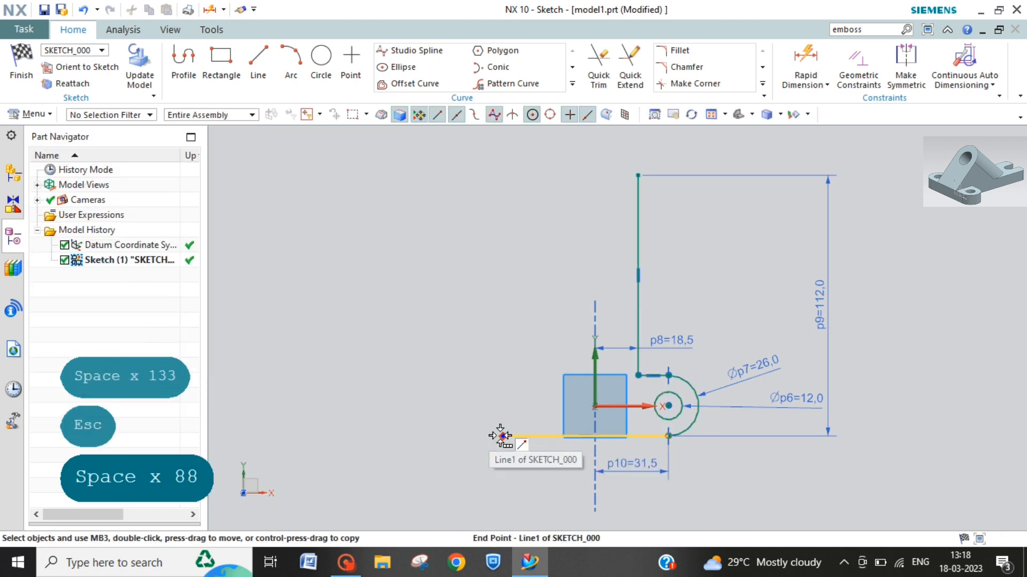
{"action": "key", "text": "space"}
{"action": "key", "text": "space"}
{"action": "key", "text": "space"}
{"action": "key", "text": "space"}
{"action": "key", "text": "space"}
{"action": "key", "text": "space"}
{"action": "key", "text": "space"}
{"action": "key", "text": "space"}
{"action": "key", "text": "space"}
{"action": "key", "text": "space"}
{"action": "key", "text": "space"}
{"action": "key", "text": "space"}
{"action": "key", "text": "space"}
{"action": "key", "text": "space"}
{"action": "key", "text": "space"}
{"action": "key", "text": "space"}
{"action": "key", "text": "space"}
{"action": "key", "text": "space"}
{"action": "key", "text": "space"}
{"action": "key", "text": "space"}
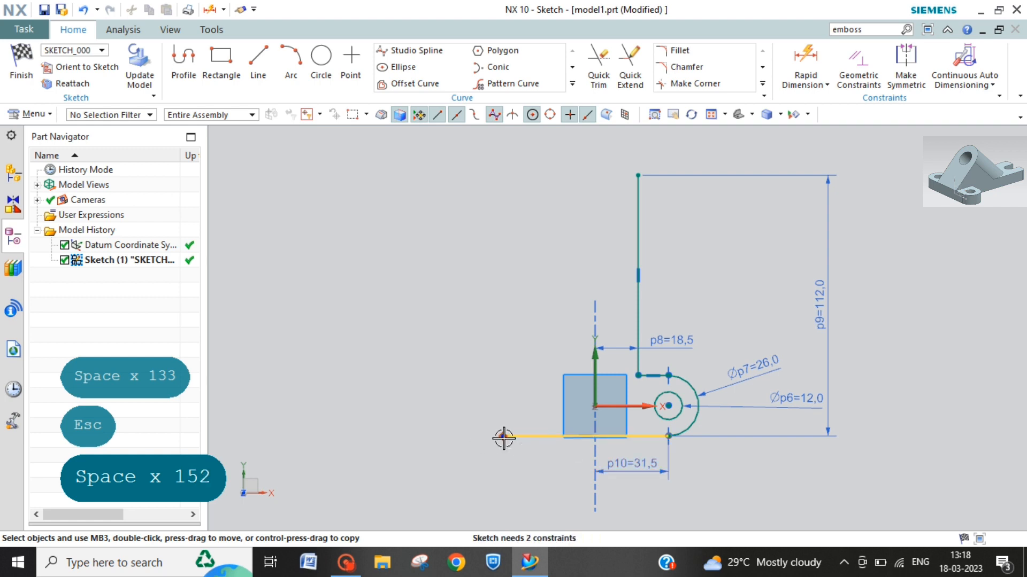
{"action": "key", "text": "space"}
{"action": "key", "text": "space"}
{"action": "key", "text": "space"}
{"action": "key", "text": "space"}
{"action": "key", "text": "space"}
{"action": "key", "text": "space"}
{"action": "key", "text": "space"}
{"action": "key", "text": "space"}
{"action": "key", "text": "space"}
{"action": "key", "text": "space"}
{"action": "key", "text": "space"}
{"action": "key", "text": "space"}
{"action": "key", "text": "space"}
{"action": "key", "text": "space"}
{"action": "key", "text": "space"}
{"action": "key", "text": "space"}
{"action": "key", "text": "space"}
{"action": "key", "text": "space"}
{"action": "key", "text": "space"}
{"action": "key", "text": "space"}
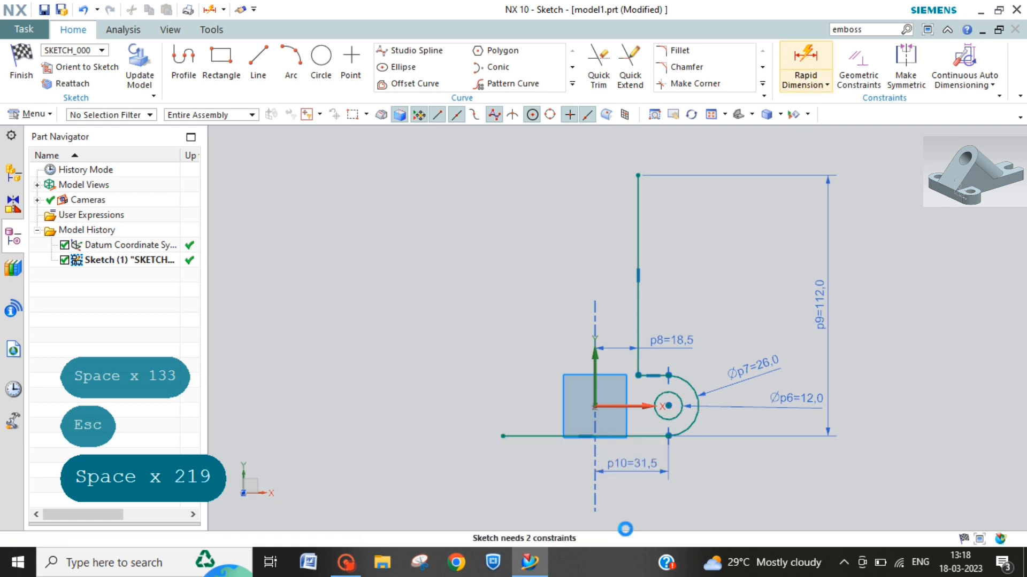
{"action": "key", "text": "space"}
{"action": "key", "text": "space"}
{"action": "key", "text": "space"}
{"action": "key", "text": "space"}
{"action": "key", "text": "space"}
{"action": "key", "text": "space"}
{"action": "key", "text": "space"}
{"action": "key", "text": "space"}
{"action": "key", "text": "space"}
{"action": "key", "text": "space"}
{"action": "key", "text": "space"}
{"action": "key", "text": "space"}
{"action": "key", "text": "space"}
{"action": "key", "text": "space"}
{"action": "key", "text": "space"}
{"action": "key", "text": "space"}
- Dimension the lower horizontal line's length to 63 mm, placing the dimension below the 31.5 mm one
{"action": "left_click", "coordinate": [640, 436]}
{"action": "key", "text": "space"}
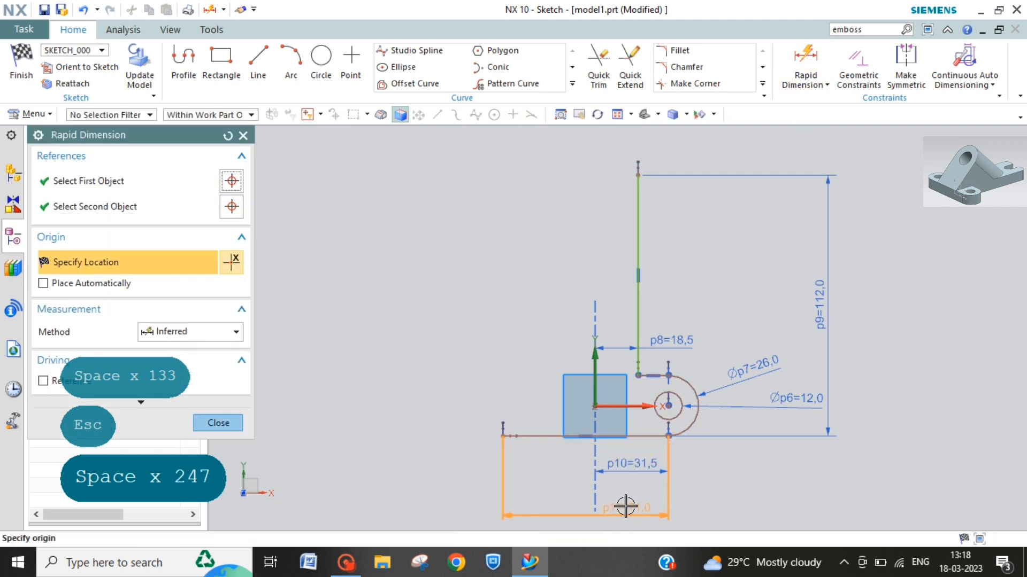
{"action": "left_click", "coordinate": [616, 489]}
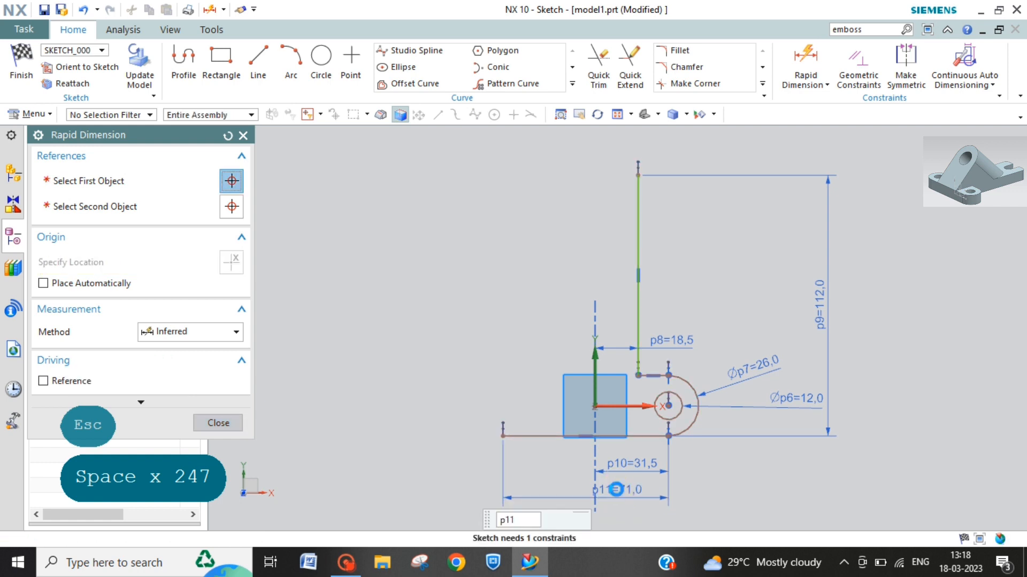
{"action": "key", "text": "space"}
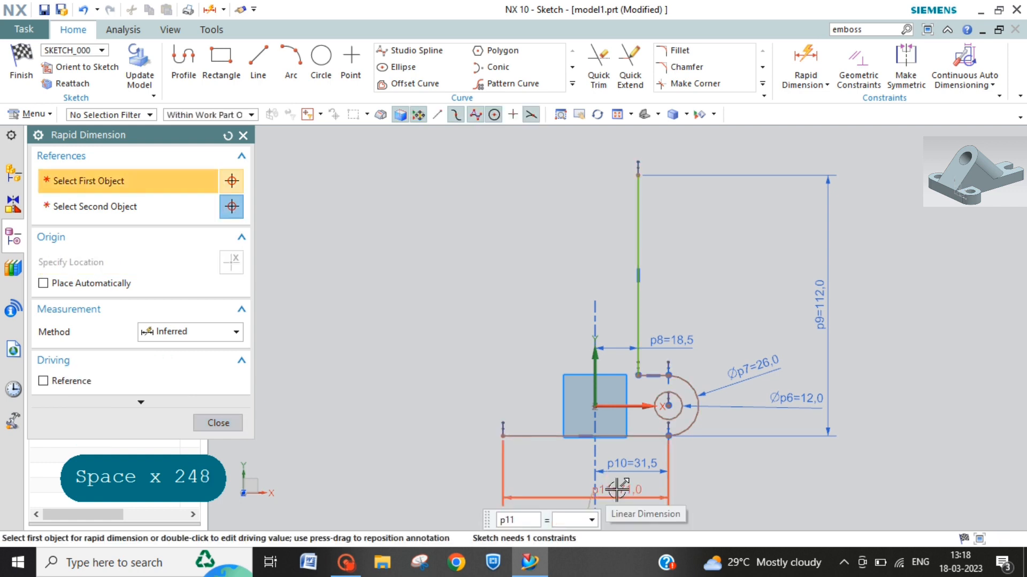
{"action": "type", "text": "63"}
{"action": "key", "text": "Return"}
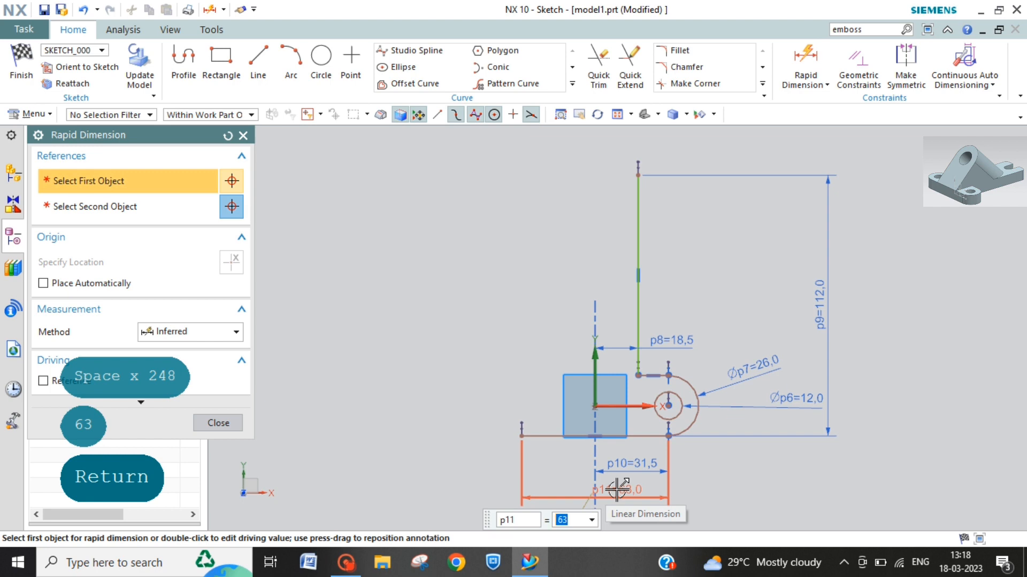
{"action": "key", "text": "space"}
{"action": "key", "text": "space"}
{"action": "key", "text": "space"}
{"action": "key", "text": "space"}
{"action": "key", "text": "space"}
{"action": "key", "text": "space"}
{"action": "key", "text": "space"}
{"action": "key", "text": "space"}
{"action": "key", "text": "space"}
{"action": "key", "text": "space"}
{"action": "key", "text": "space"}
{"action": "key", "text": "space"}
{"action": "key", "text": "space"}
{"action": "key", "text": "space"}
{"action": "key", "text": "space"}
{"action": "key", "text": "space"}
{"action": "key", "text": "space"}
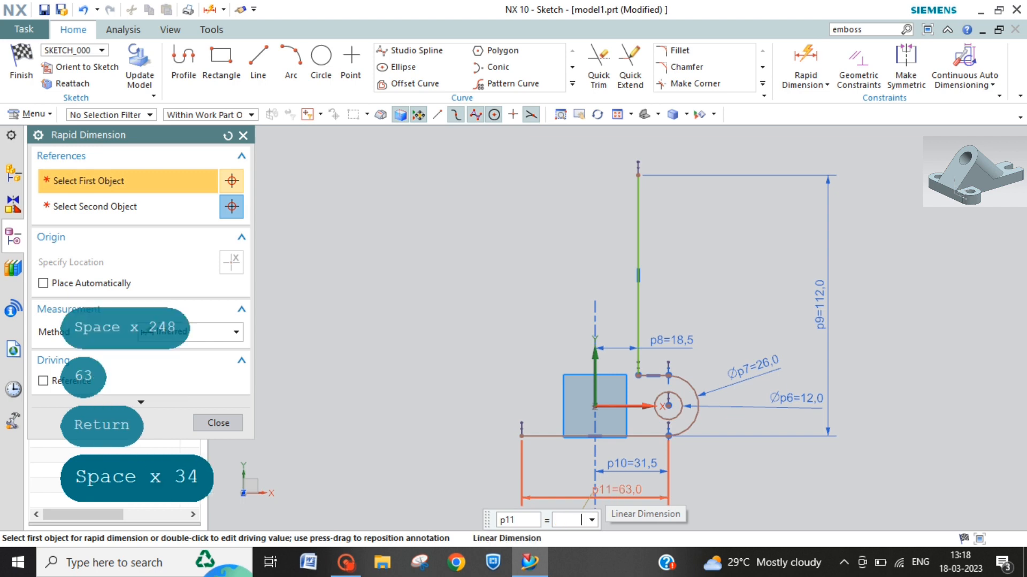
- Finish dimensioning and move the 63 mm dimension slightly closer to the 31.5 mm dimension
{"action": "left_click", "coordinate": [460, 437]}
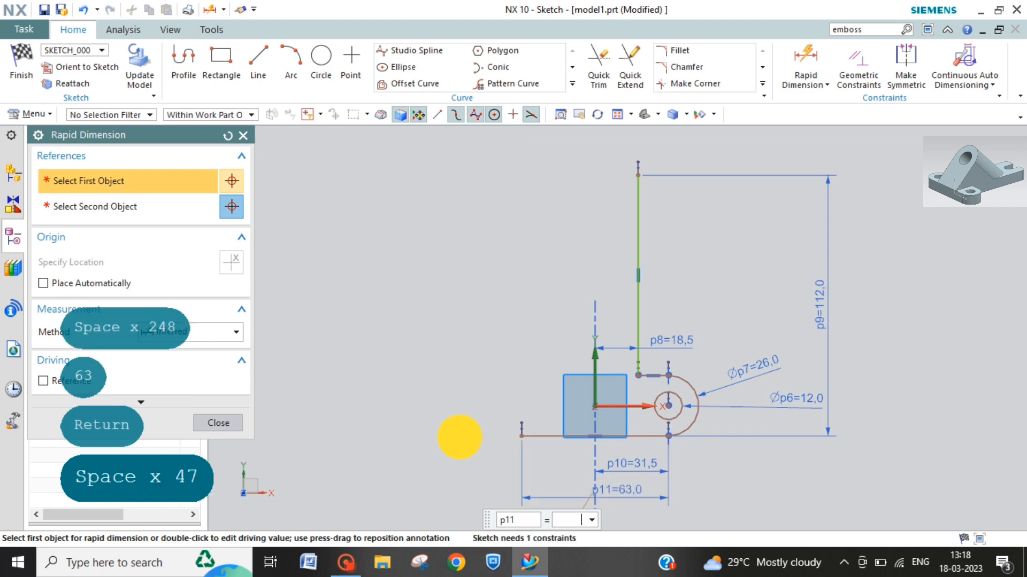
{"action": "left_click", "coordinate": [227, 418]}
{"action": "left_click", "coordinate": [209, 424]}
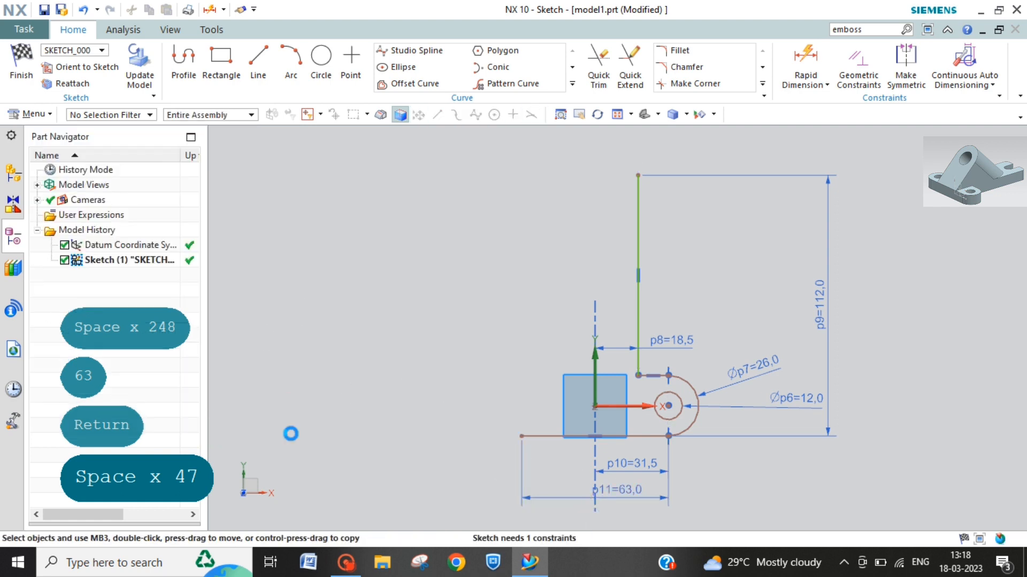
{"action": "left_click_drag", "start_coordinate": [622, 488], "coordinate": [603, 481]}
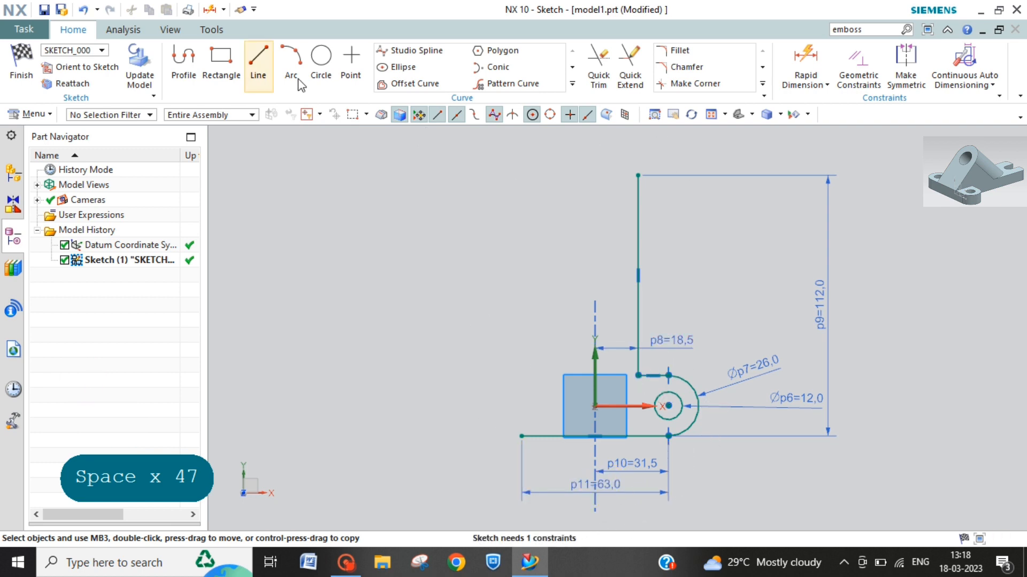
- Sketch a circle about 11.5 mm in diameter above the origin, just left of the long vertical line's upper end
{"action": "left_click", "coordinate": [321, 57]}
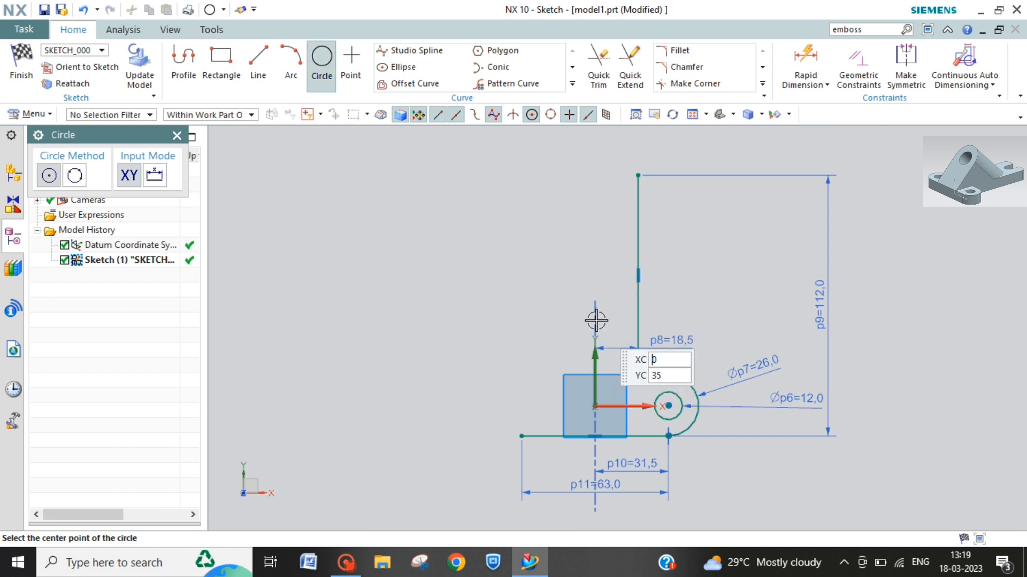
{"action": "left_click", "coordinate": [594, 202]}
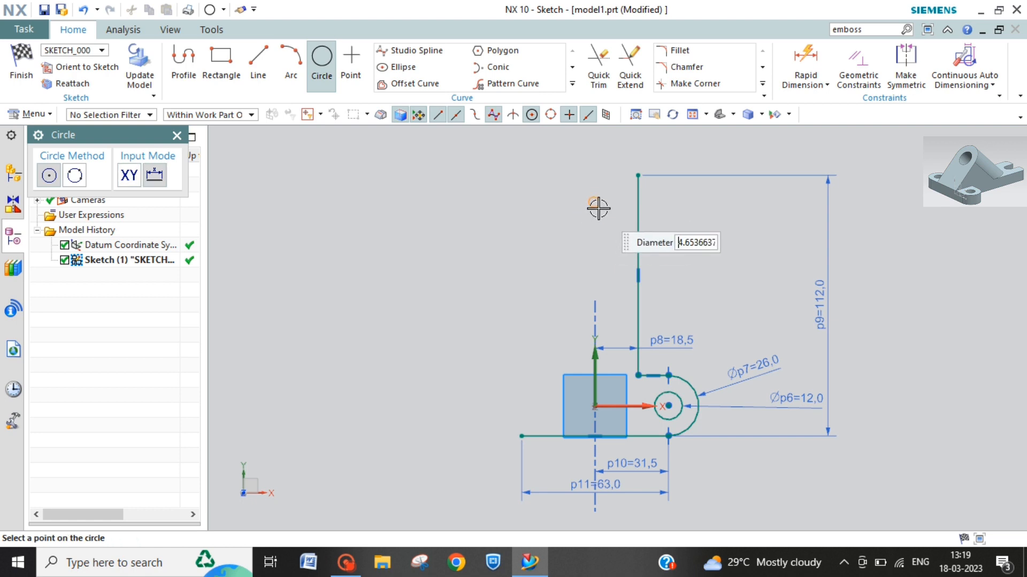
{"action": "left_click", "coordinate": [602, 211]}
- Dimension the upper circle's diameter to 12 mm
{"action": "left_click", "coordinate": [805, 59]}
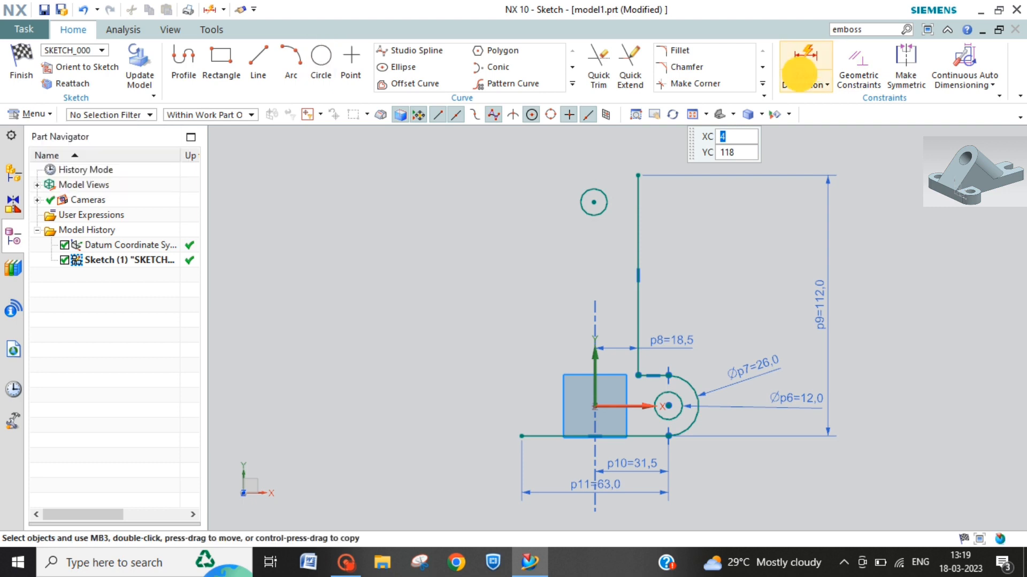
{"action": "left_click", "coordinate": [603, 208]}
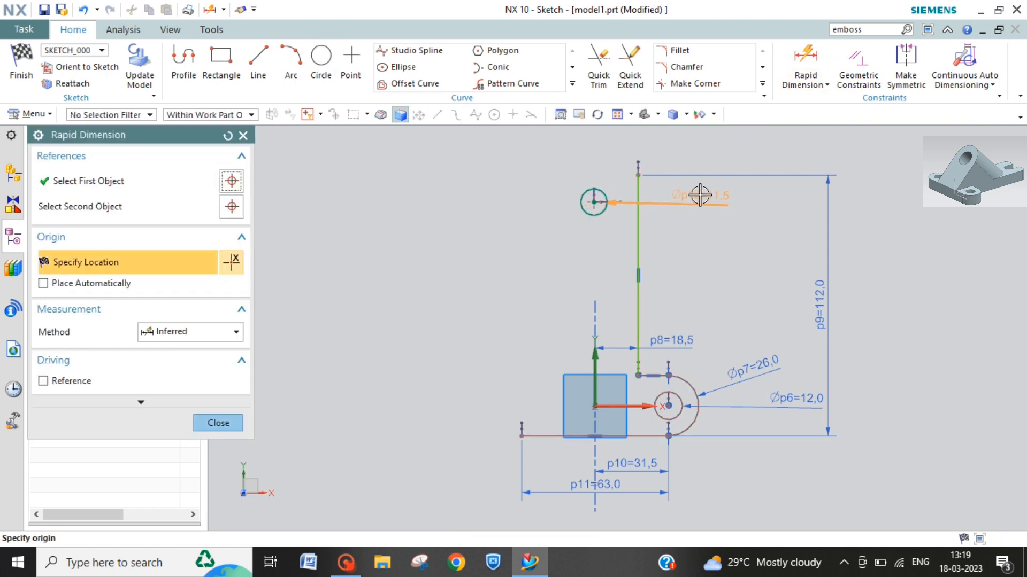
{"action": "left_click", "coordinate": [700, 197]}
{"action": "type", "text": "1"}
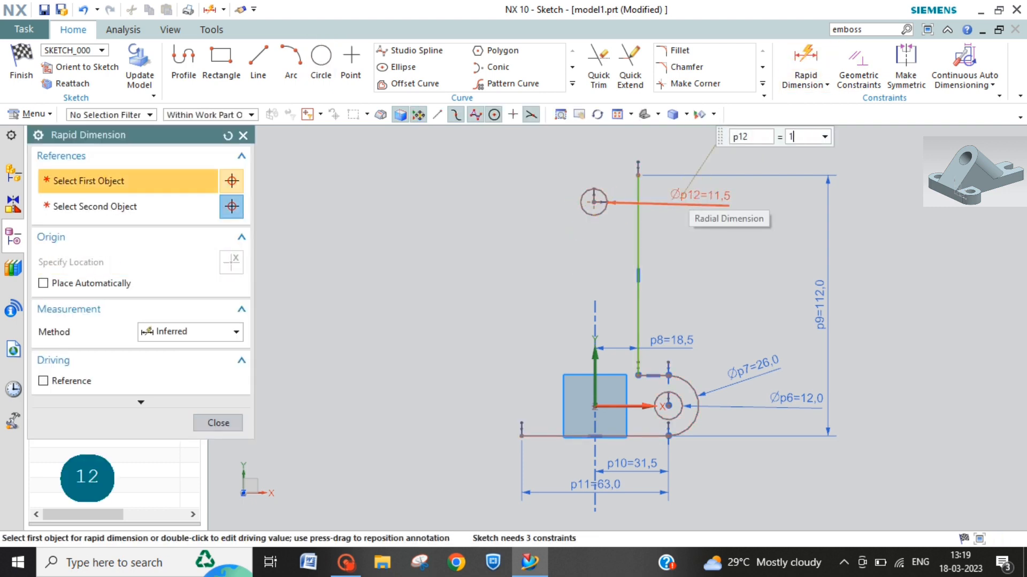
{"action": "type", "text": "2"}
{"action": "key", "text": "Return"}
{"action": "key", "text": "Escape"}
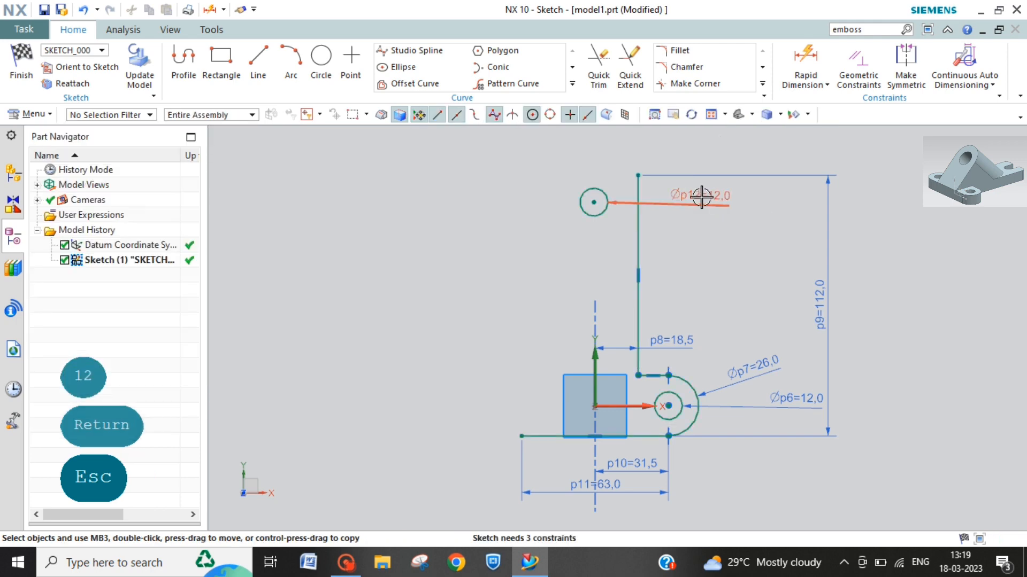
- Dimension the vertical distance between the upper circle's center and the long vertical line's upper end to 12 mm
{"action": "left_click", "coordinate": [805, 63]}
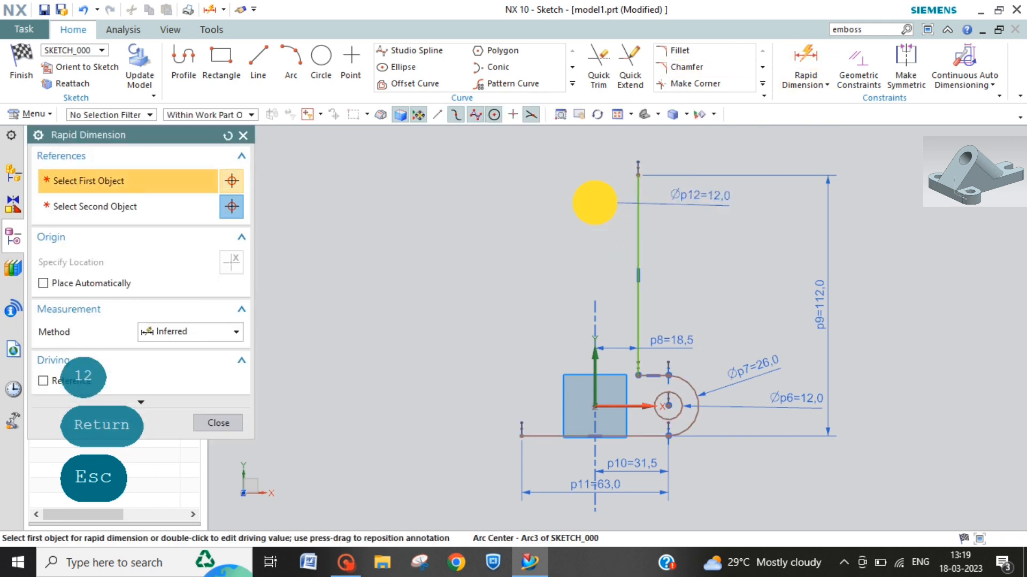
{"action": "left_click", "coordinate": [594, 202]}
{"action": "left_click", "coordinate": [633, 220]}
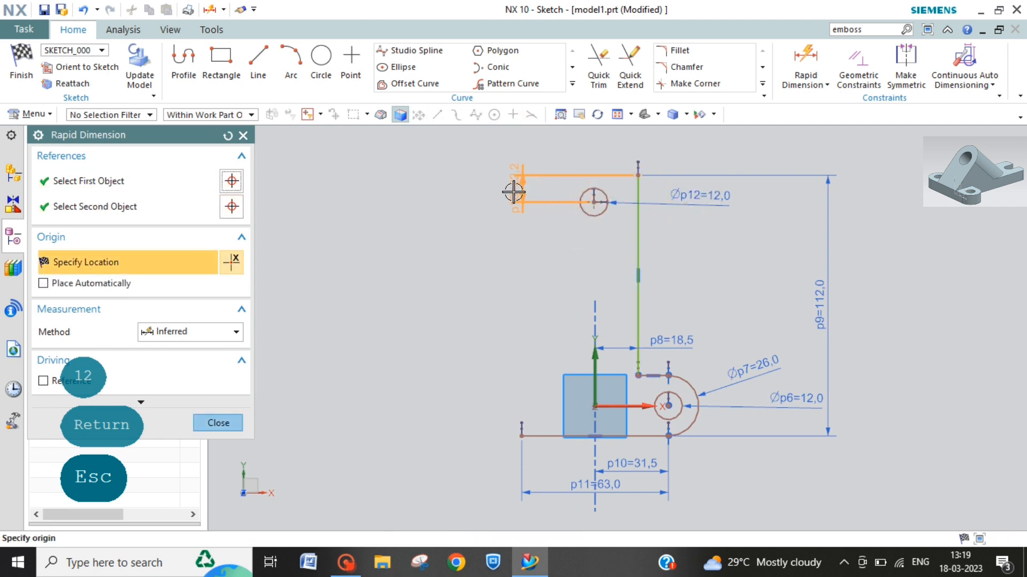
{"action": "left_click", "coordinate": [486, 181]}
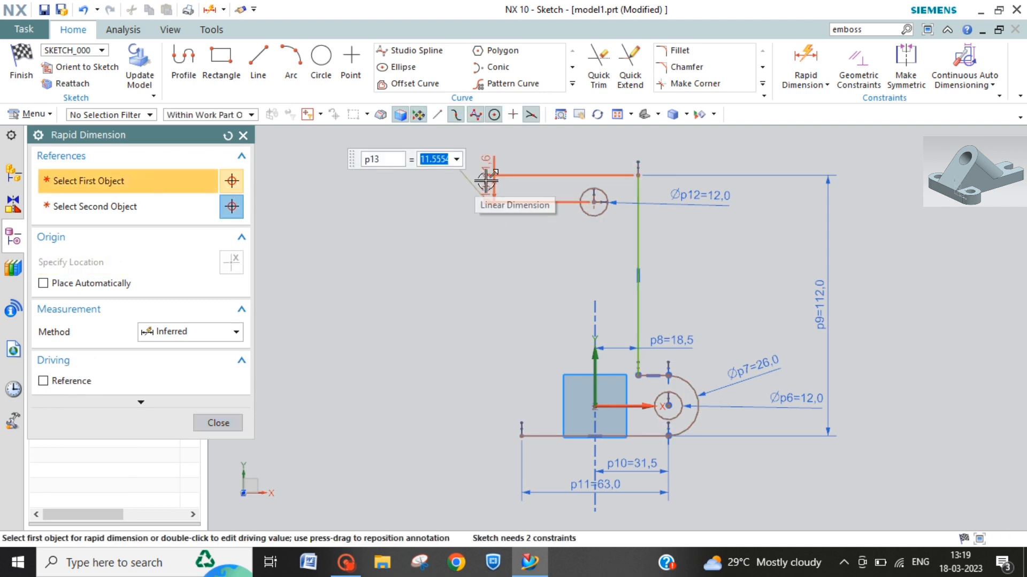
{"action": "type", "text": "12"}
{"action": "key", "text": "Return"}
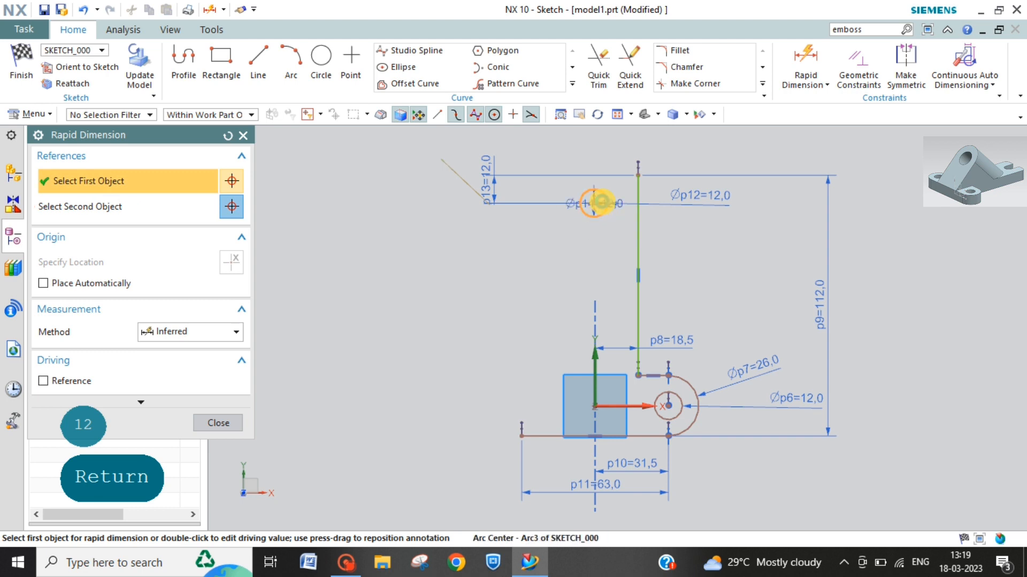
- Dimension the horizontal distance from the upper circle's center to the long vertical line to 18.5 mm and finish dimensioning
{"action": "left_click", "coordinate": [594, 203]}
{"action": "left_click", "coordinate": [637, 200]}
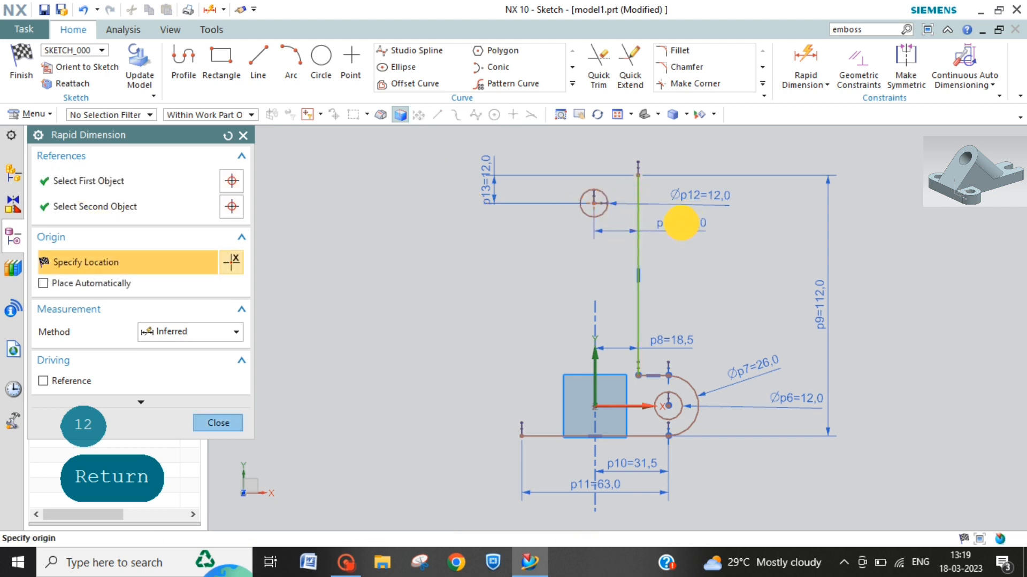
{"action": "left_click", "coordinate": [681, 223]}
{"action": "type", "text": "18.5"}
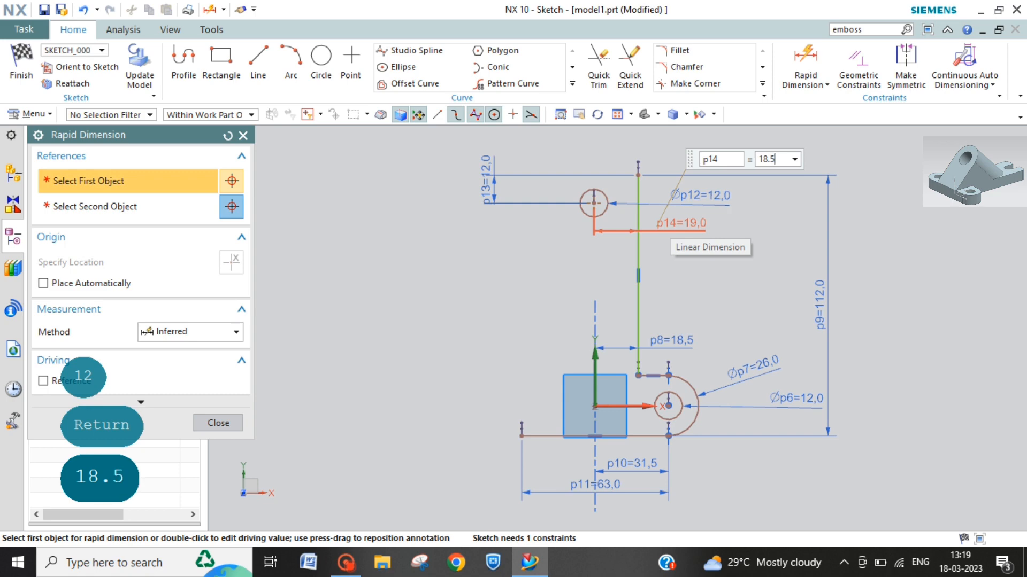
{"action": "key", "text": "Return"}
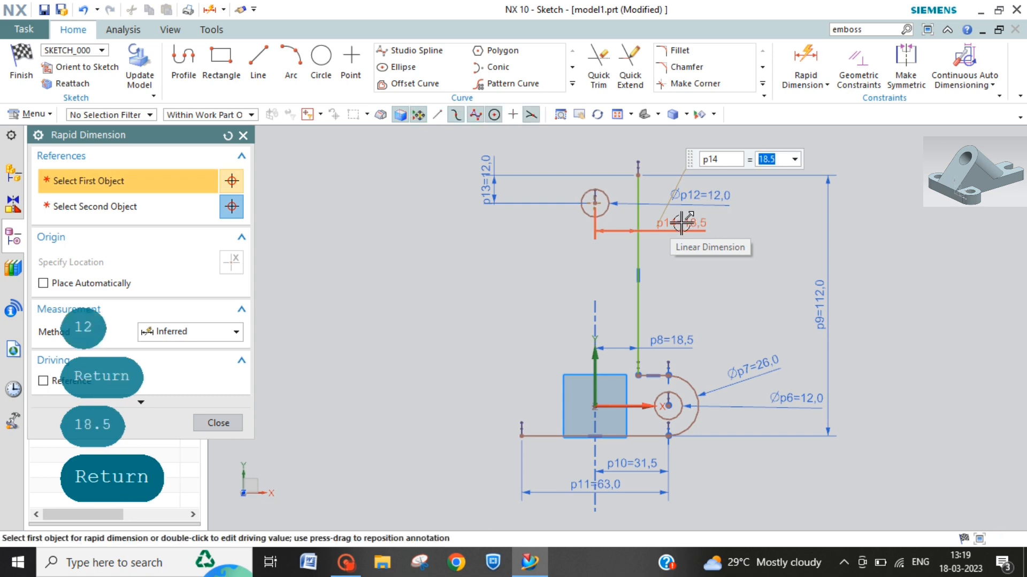
{"action": "key", "text": "Escape"}
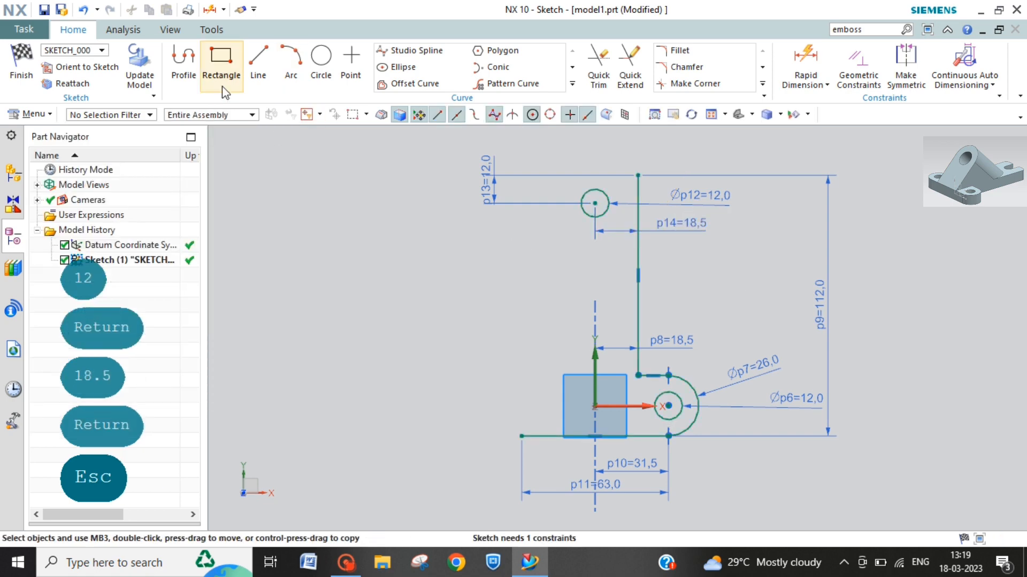
- Draw a vertical line about 12 mm up from the upper circle's right quadrant and a horizontal line joining it to the long vertical line's upper end
{"action": "left_click", "coordinate": [259, 64]}
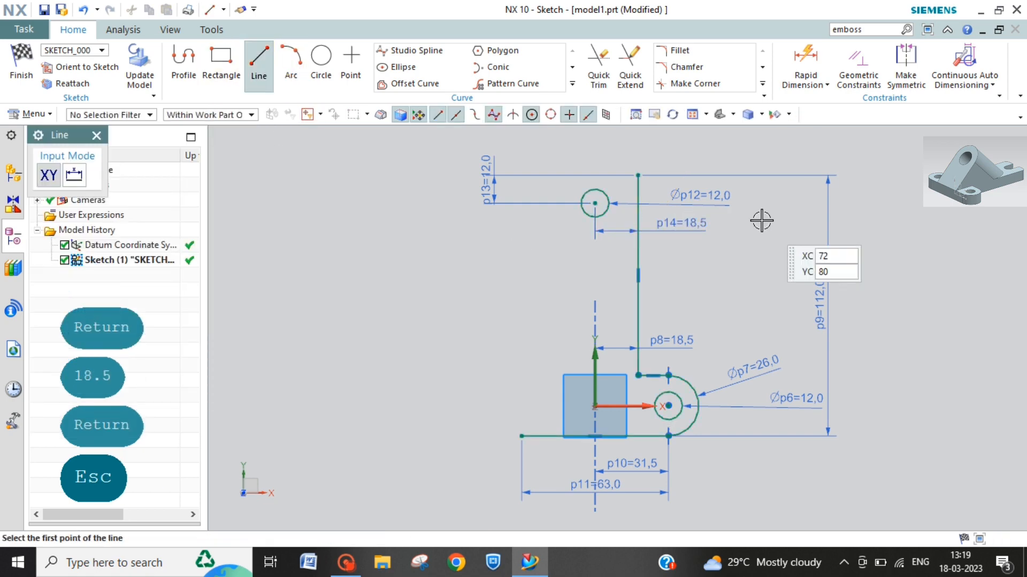
{"action": "left_click", "coordinate": [610, 206]}
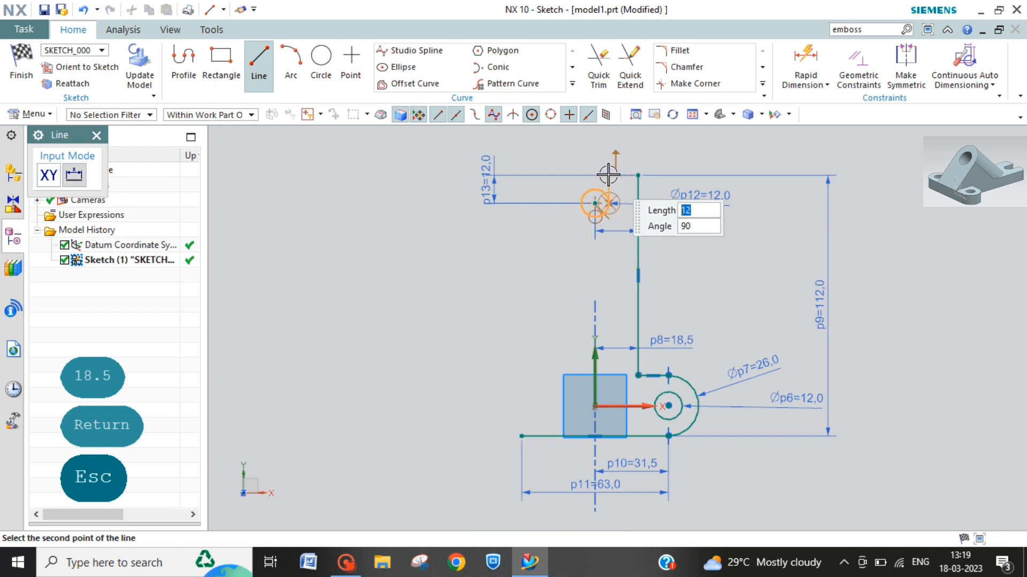
{"action": "left_click", "coordinate": [609, 175]}
{"action": "left_click", "coordinate": [608, 175]}
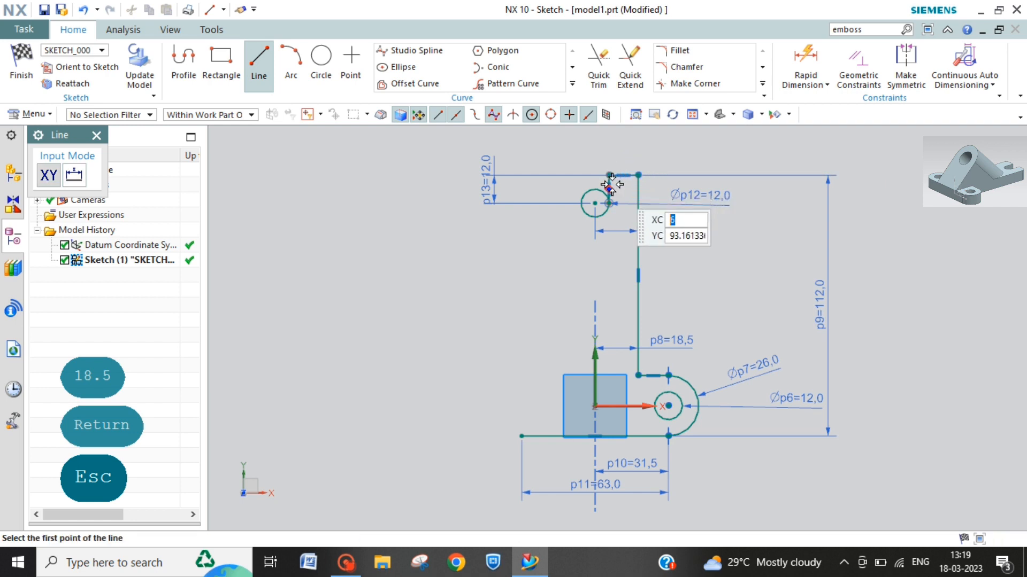
{"action": "key", "text": "Escape"}
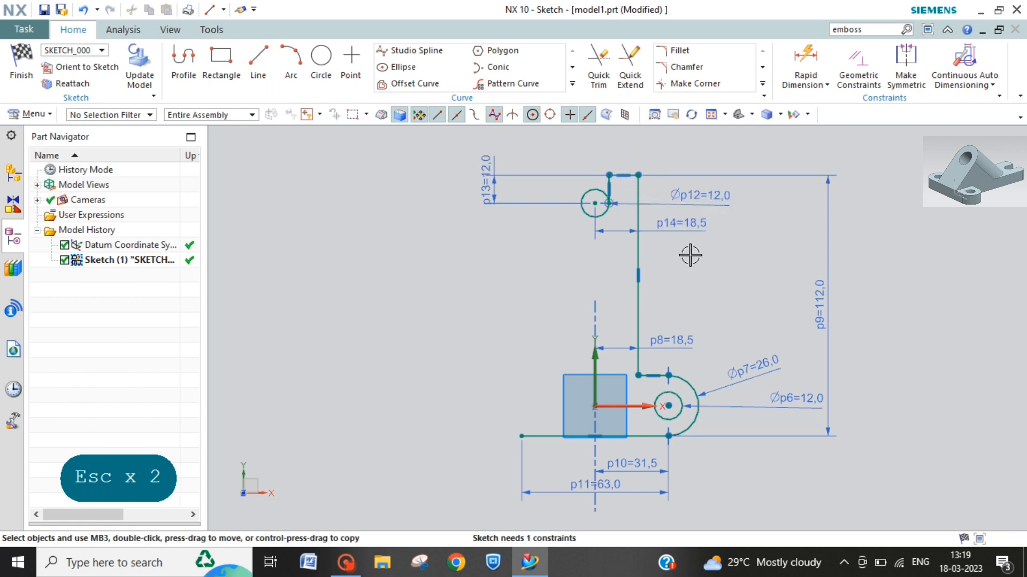
- Fillet the corner between the upper horizontal line and the long vertical line with a 5 mm radius
{"action": "left_click", "coordinate": [669, 50]}
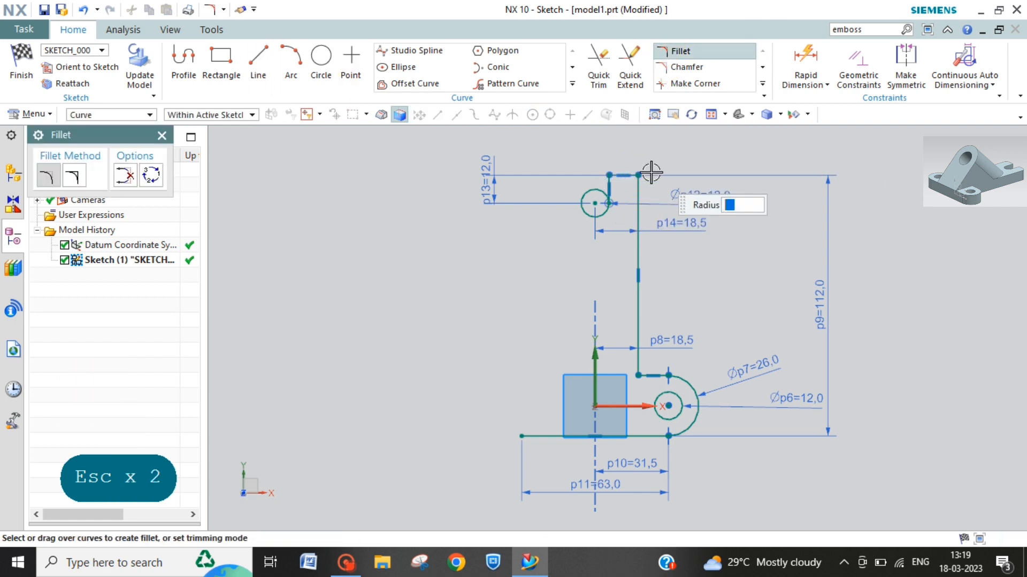
{"action": "left_click", "coordinate": [625, 174]}
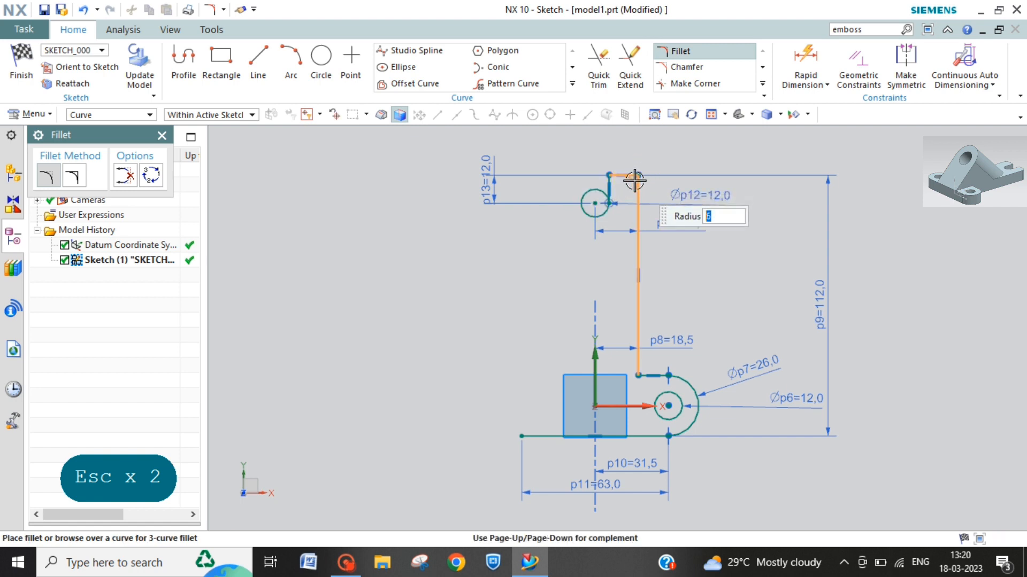
{"action": "type", "text": "5"}
{"action": "key", "text": "Return"}
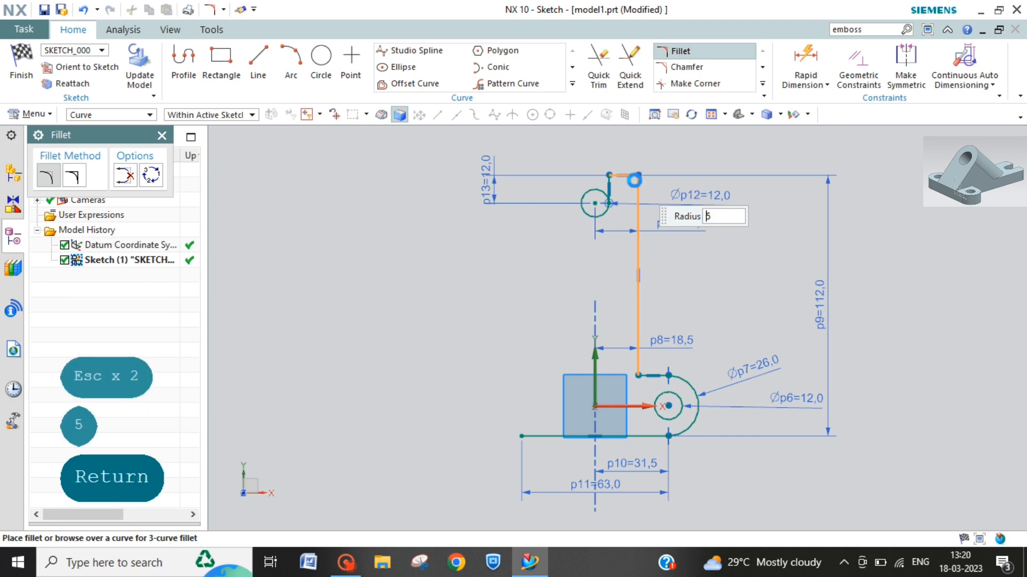
{"action": "key", "text": "Escape"}
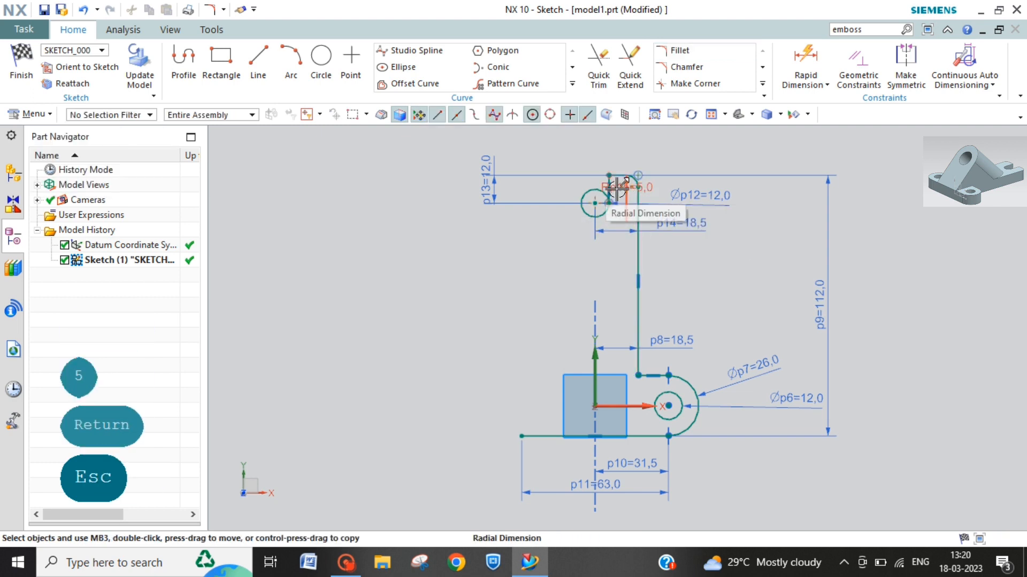
- Move the fillet's radius dimension outside the profile, above and to the right of the rounded corner
{"action": "left_click_drag", "start_coordinate": [627, 187], "coordinate": [676, 178]}
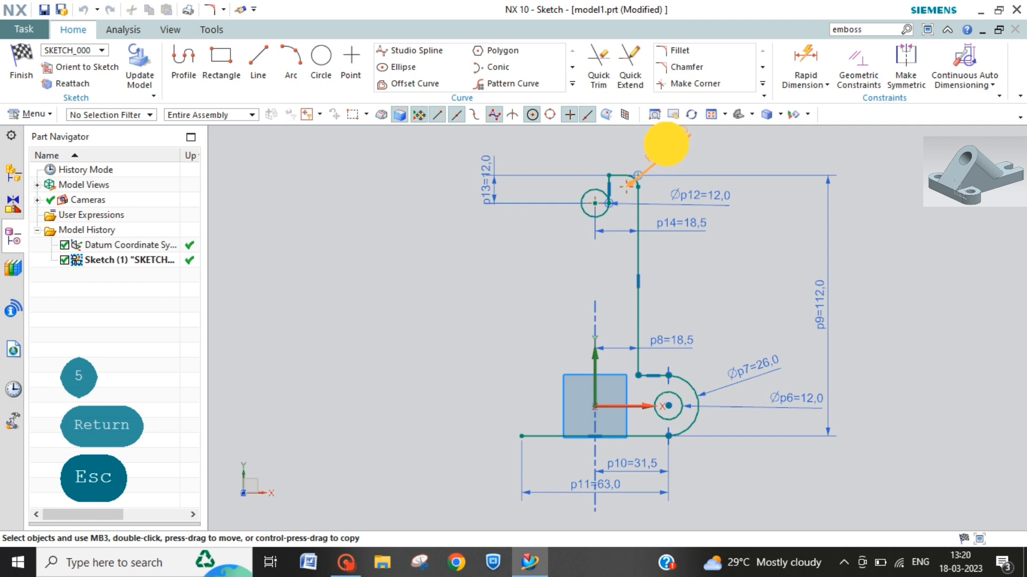
{"action": "left_click_drag", "start_coordinate": [665, 143], "coordinate": [667, 143]}
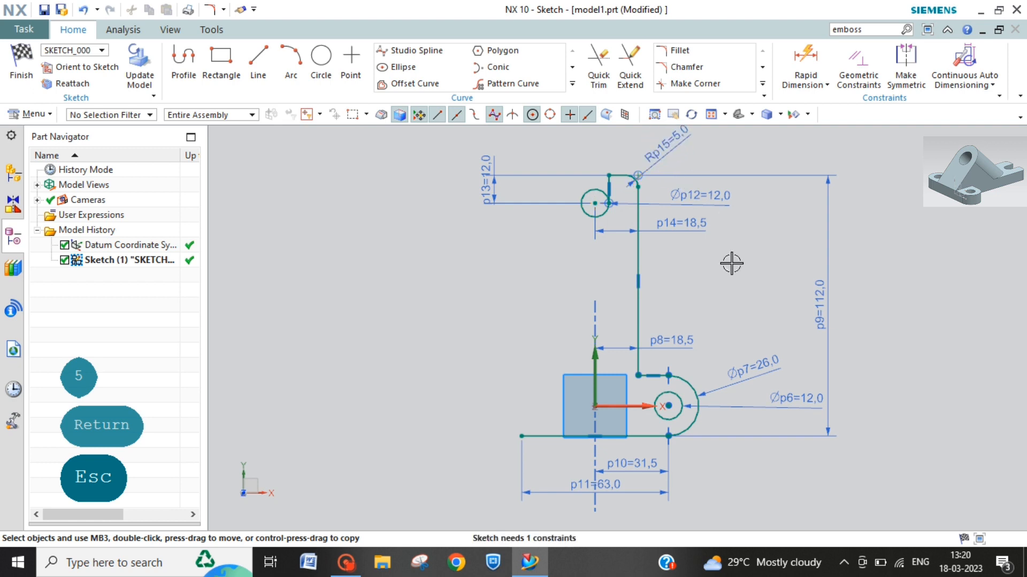
{"action": "right_click", "coordinate": [708, 295]}
{"action": "key", "text": "Escape"}
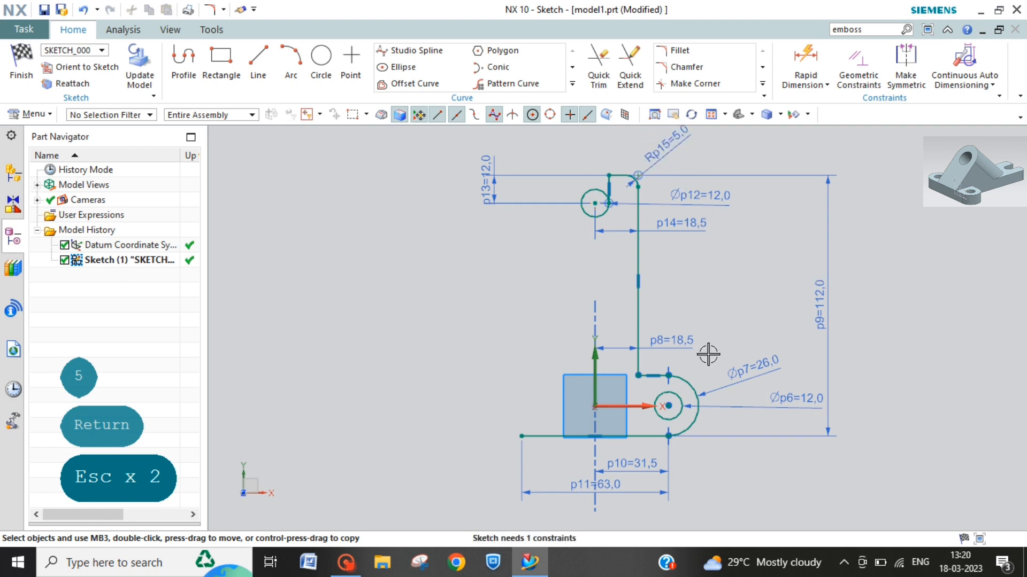
- Select the lower lobe's outer arc, its 12 mm hole circle, the short horizontal line and the long vertical line
{"action": "left_click", "coordinate": [689, 418]}
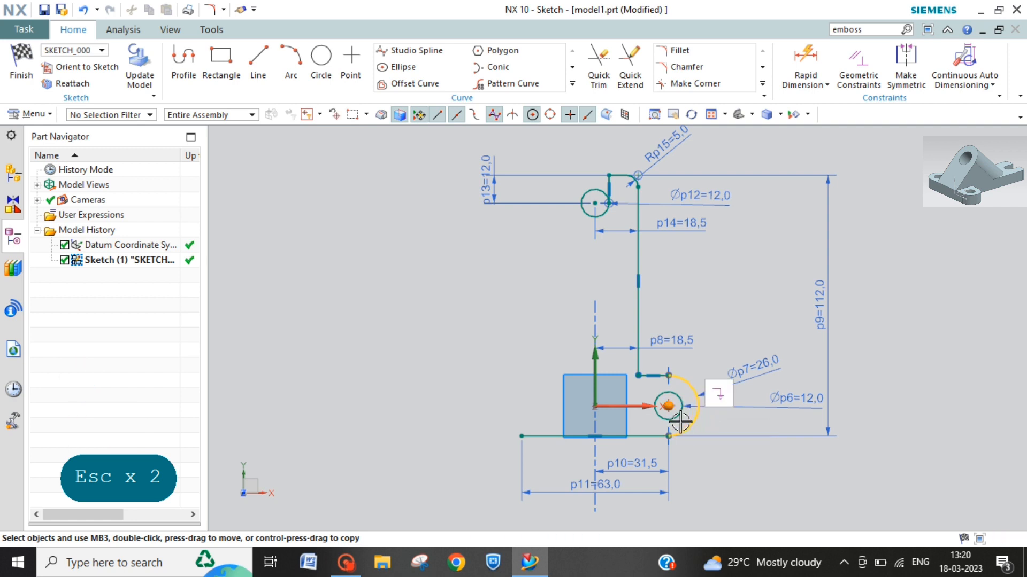
{"action": "left_click", "coordinate": [676, 415]}
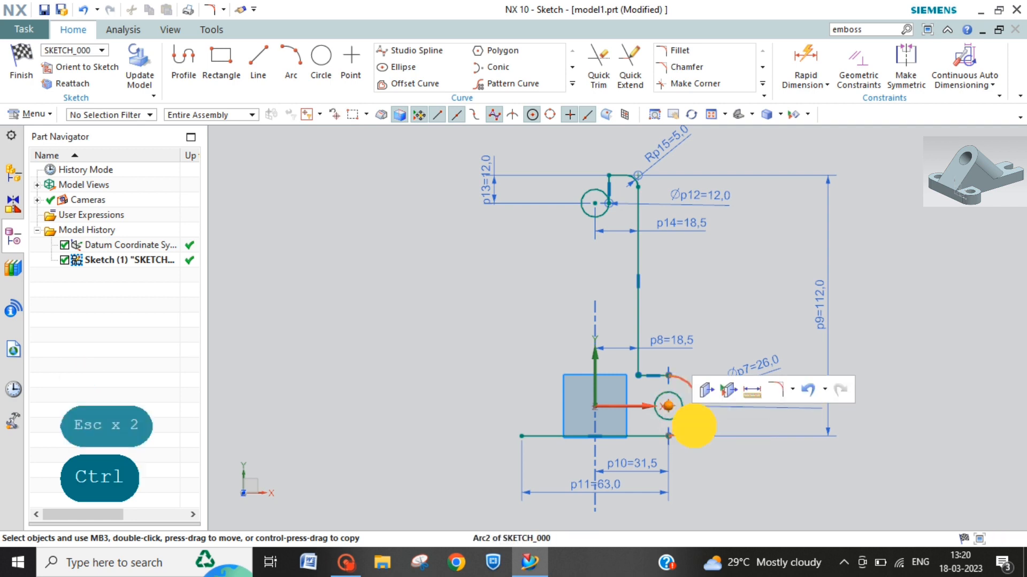
{"action": "left_click", "coordinate": [693, 425], "text": "ctrl"}
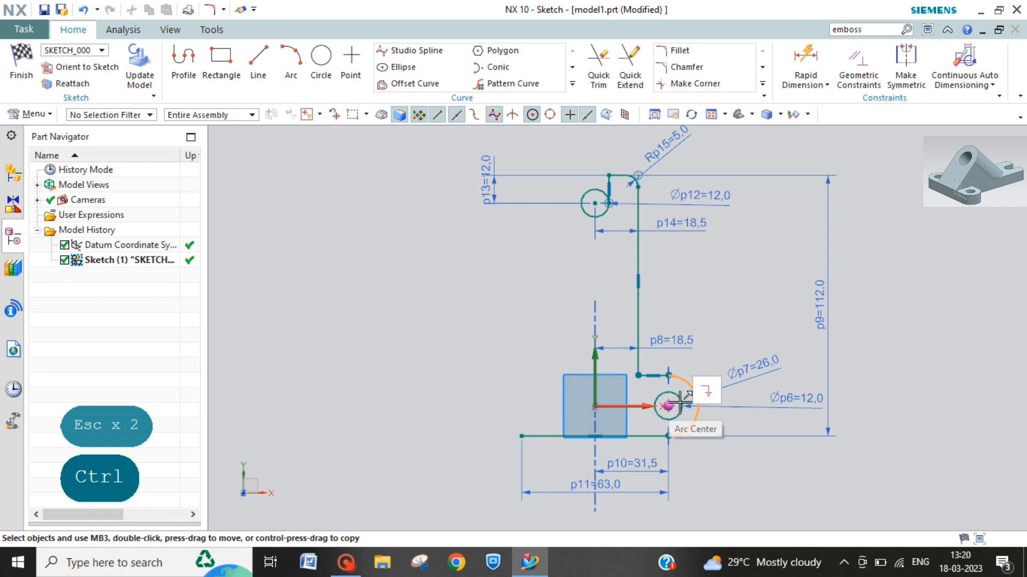
{"action": "left_click", "coordinate": [678, 398], "text": "ctrl"}
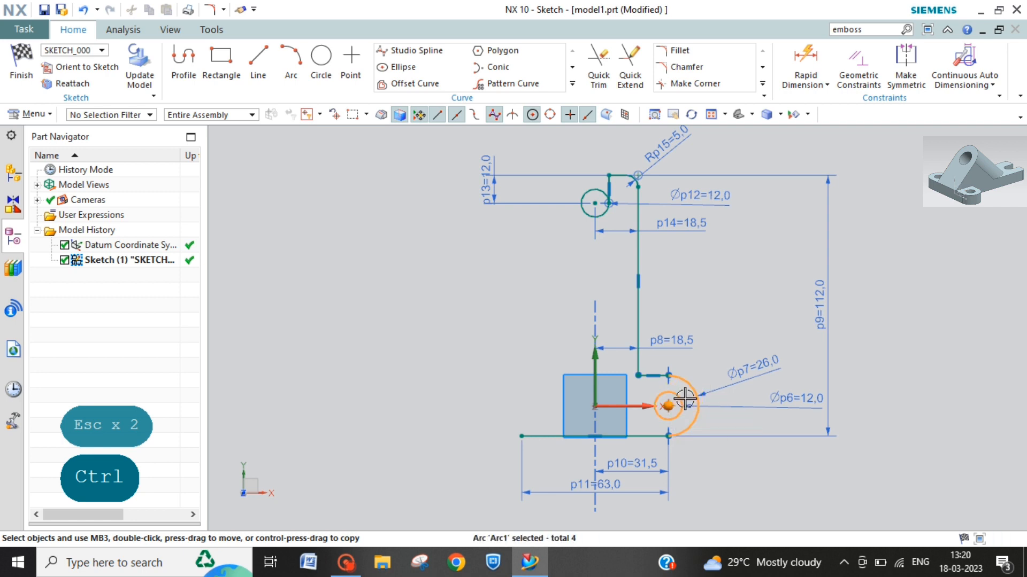
{"action": "left_click", "coordinate": [661, 376], "text": "ctrl"}
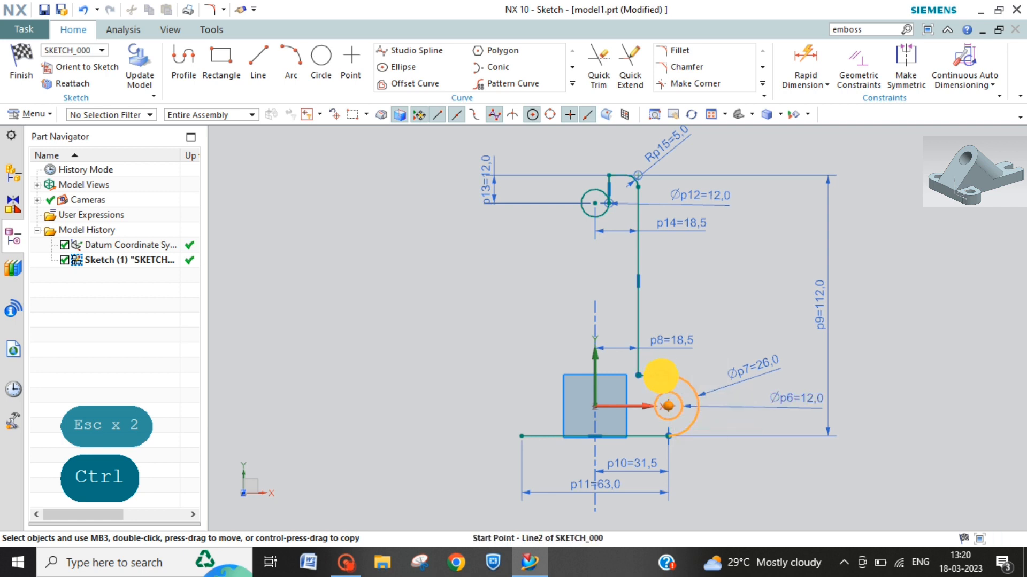
{"action": "left_click", "coordinate": [650, 377]}
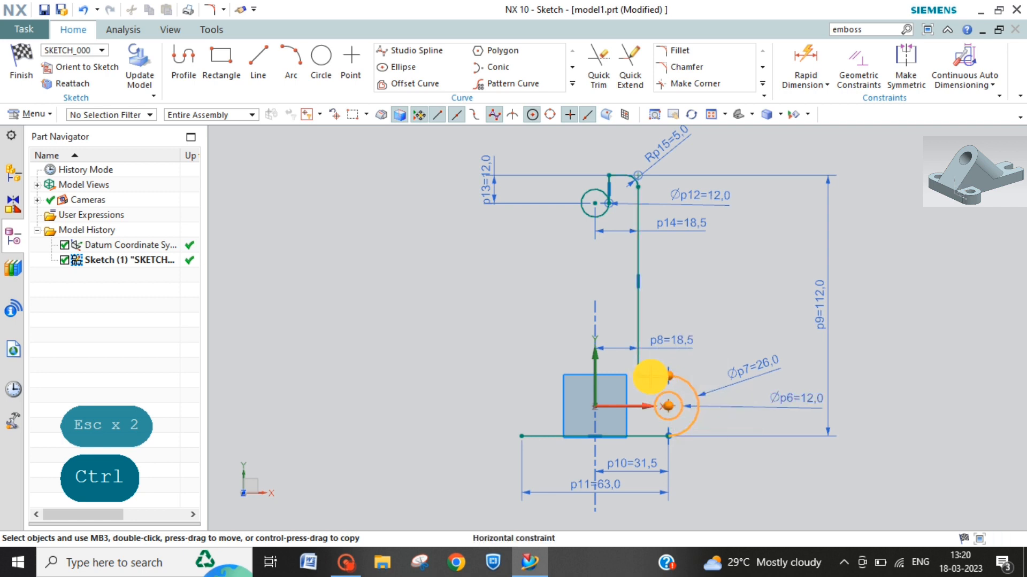
{"action": "left_click", "coordinate": [644, 378], "text": "ctrl"}
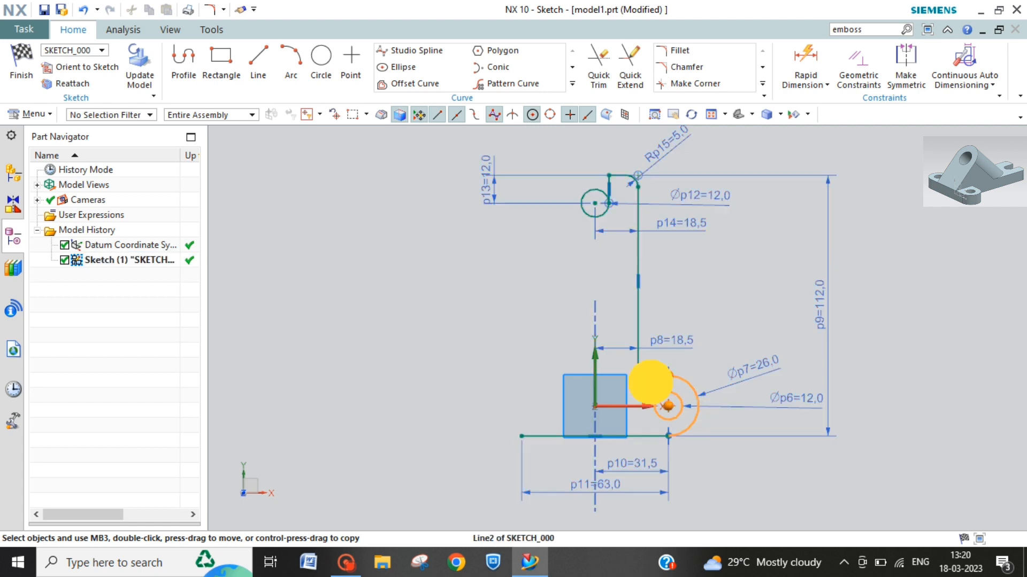
{"action": "left_click", "coordinate": [639, 345]}
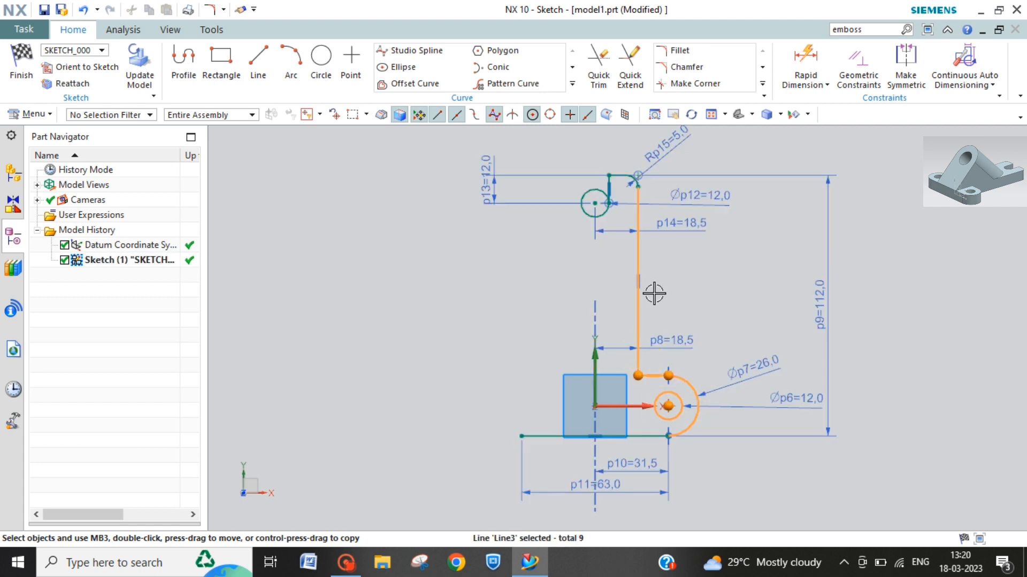
- Add the upper horizontal line, the short vertical line beside the upper circle and the 5 mm fillet arc to the selection
{"action": "left_click", "coordinate": [639, 180]}
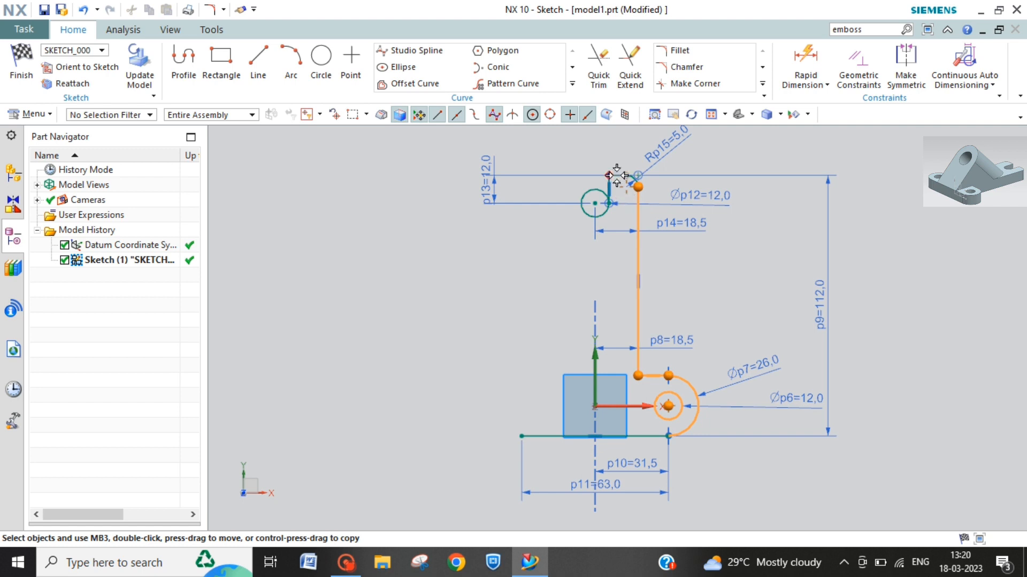
{"action": "scroll", "coordinate": [621, 176], "scroll_direction": "up", "scroll_amount": 5}
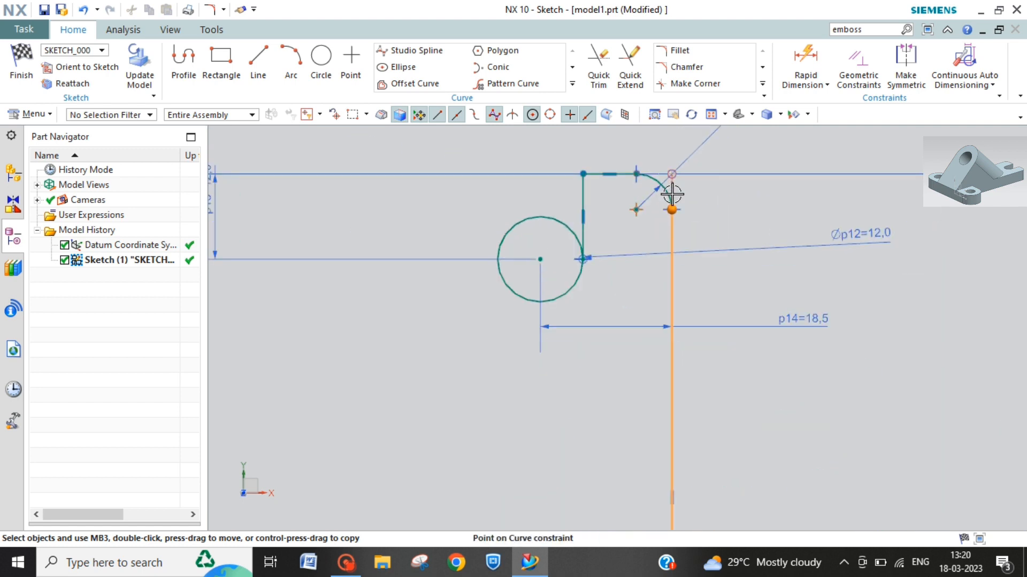
{"action": "left_click", "coordinate": [665, 194]}
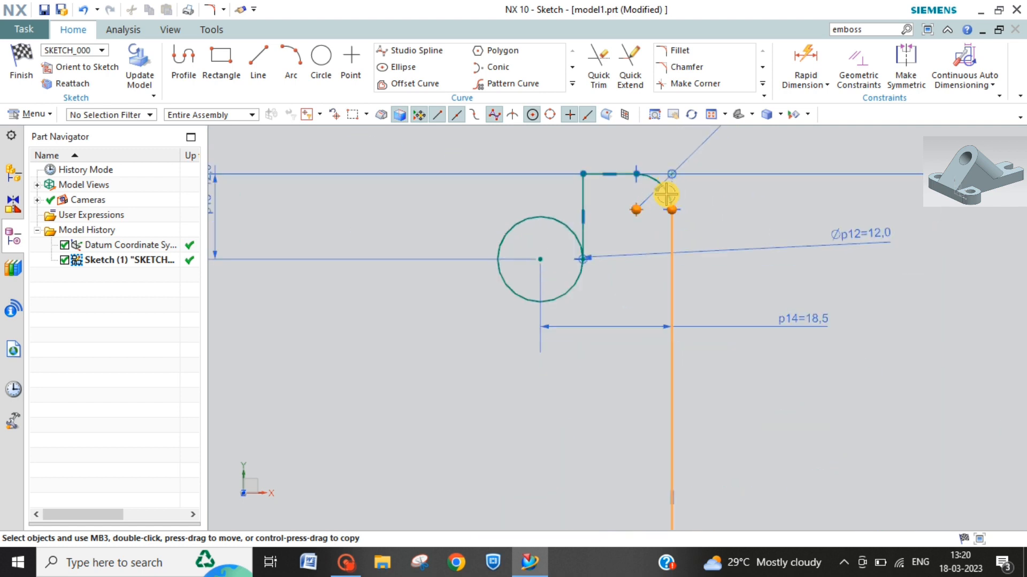
{"action": "left_click", "coordinate": [625, 174]}
{"action": "left_click", "coordinate": [584, 236]}
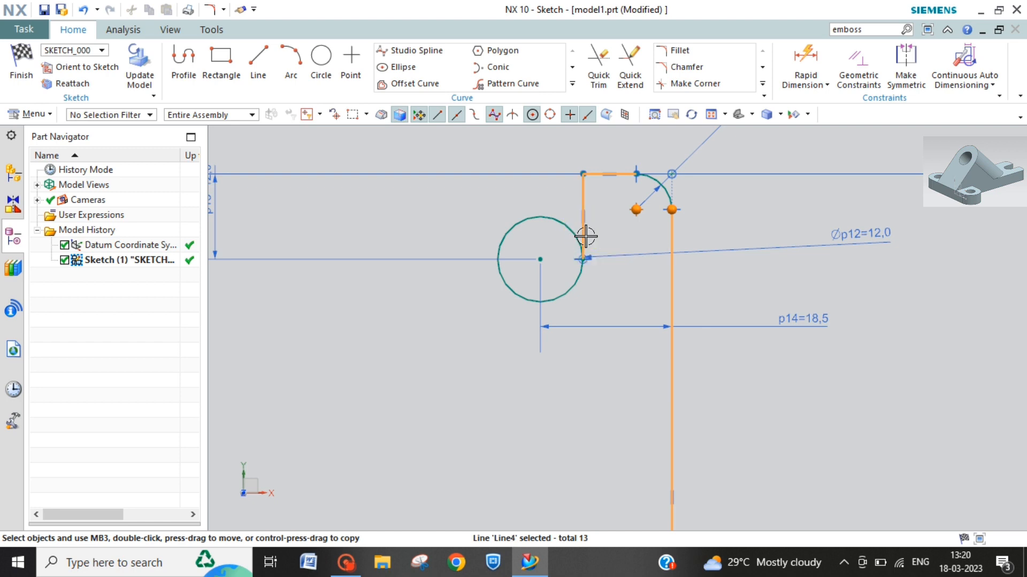
{"action": "scroll", "coordinate": [614, 301], "scroll_direction": "down", "scroll_amount": 4}
{"action": "scroll", "coordinate": [612, 295], "scroll_direction": "up", "scroll_amount": 7}
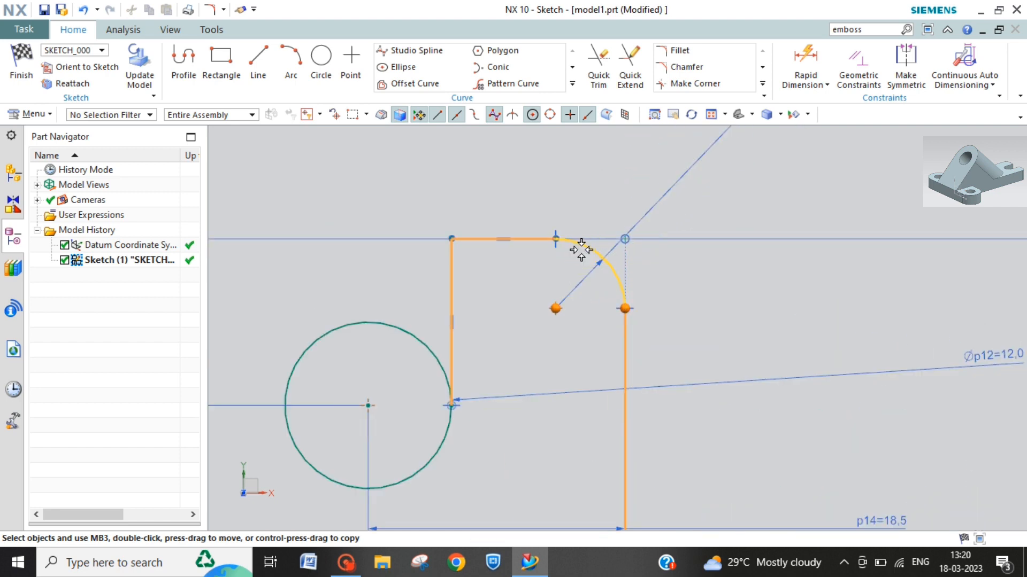
{"action": "scroll", "coordinate": [553, 313], "scroll_direction": "down", "scroll_amount": 3}
{"action": "scroll", "coordinate": [559, 305], "scroll_direction": "up", "scroll_amount": 2}
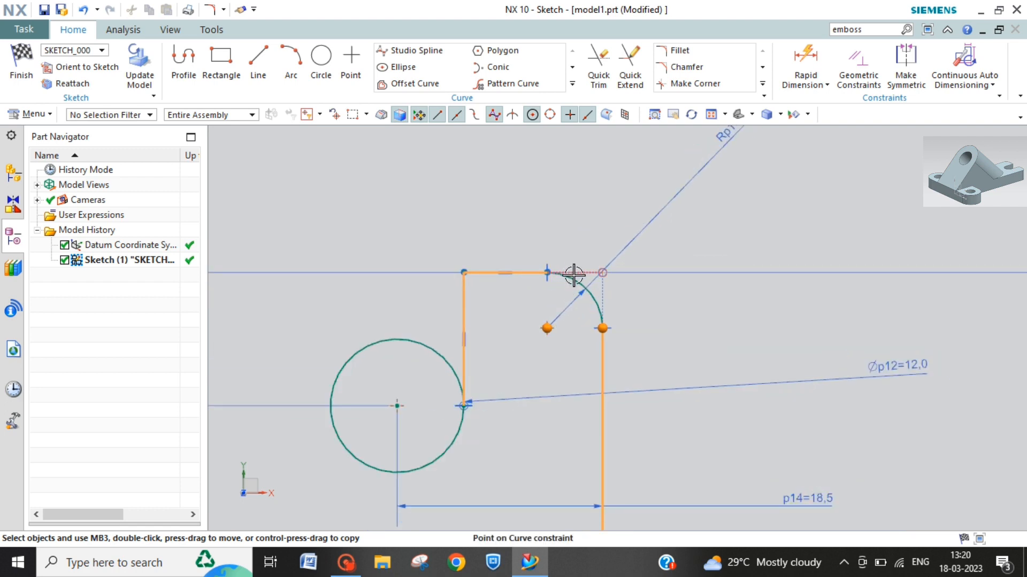
{"action": "left_click", "coordinate": [576, 283]}
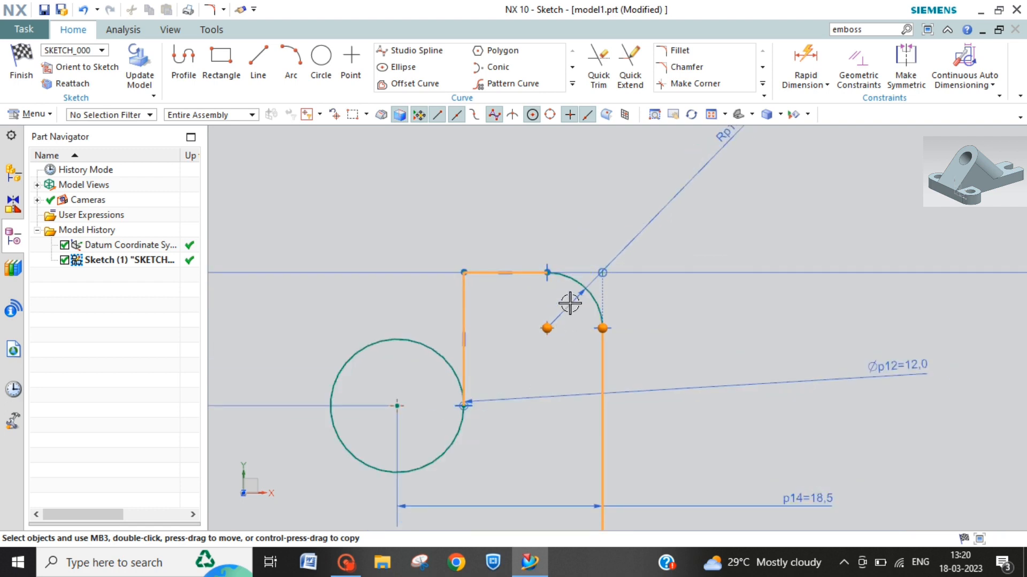
{"action": "left_click", "coordinate": [576, 283]}
{"action": "left_click", "coordinate": [598, 303]}
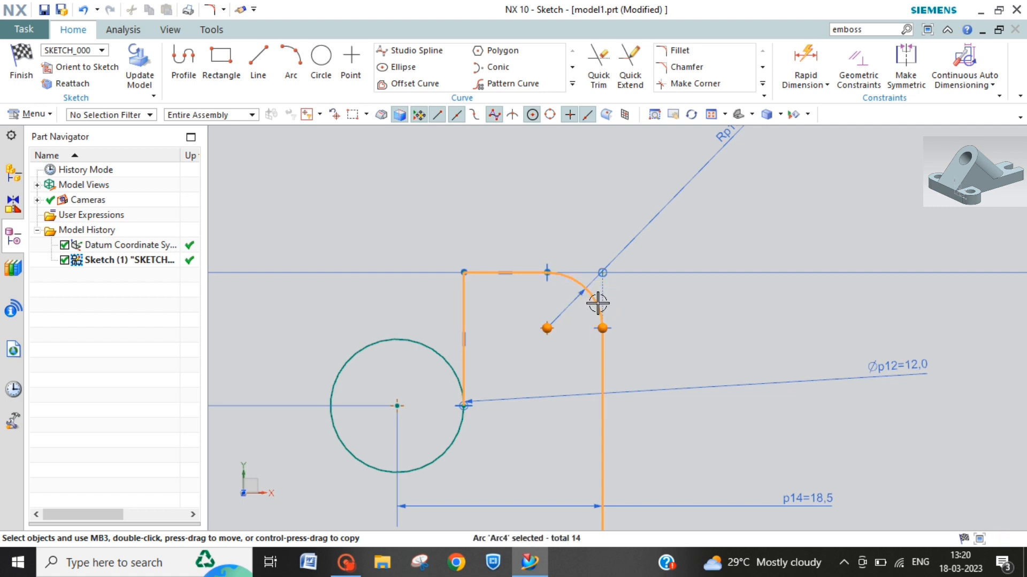
- Mirror the selected curves about the sketch's vertical axis using Mirror Curve
{"action": "scroll", "coordinate": [581, 362], "scroll_direction": "down", "scroll_amount": 5}
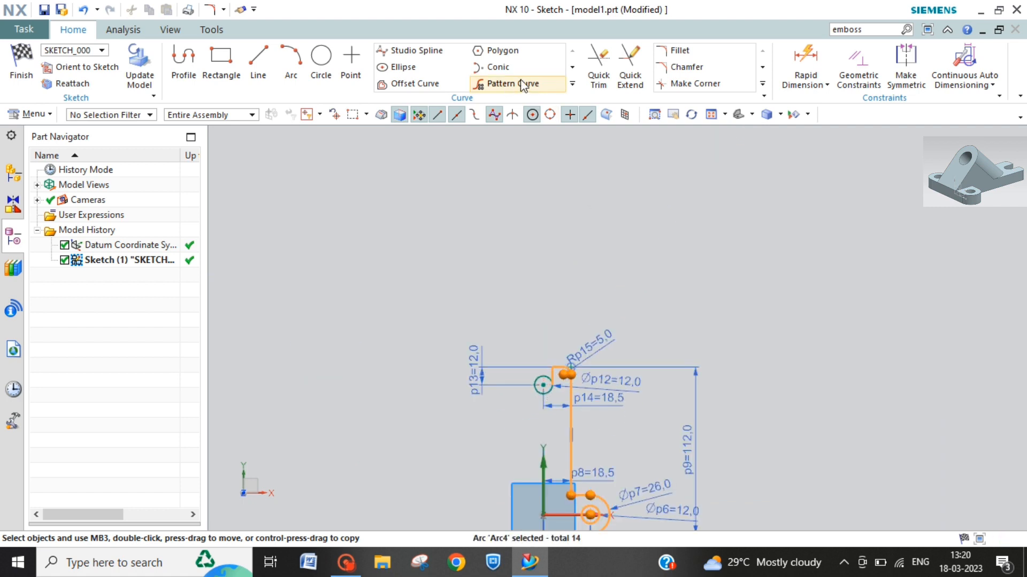
{"action": "left_click", "coordinate": [572, 84]}
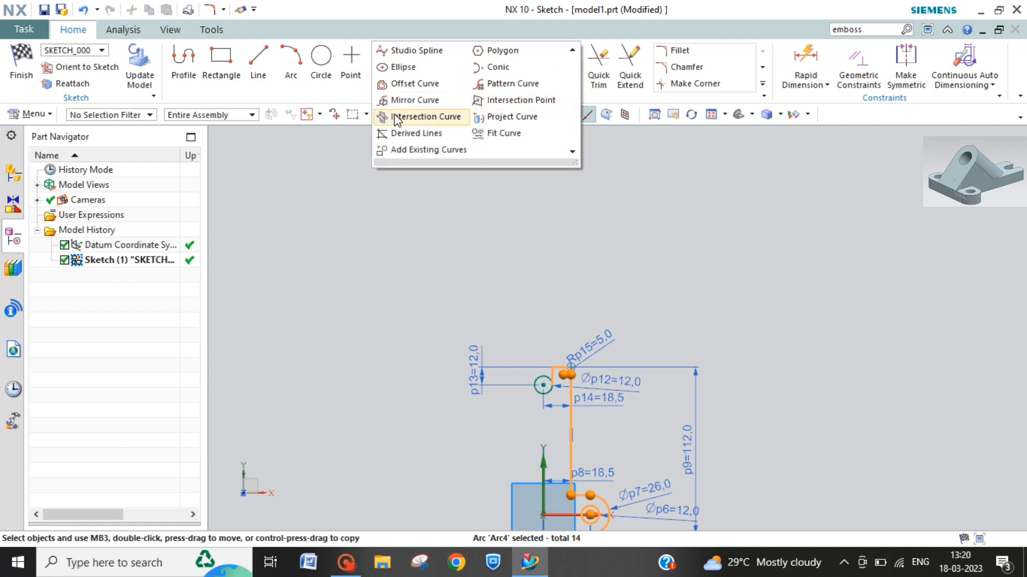
{"action": "left_click", "coordinate": [406, 100]}
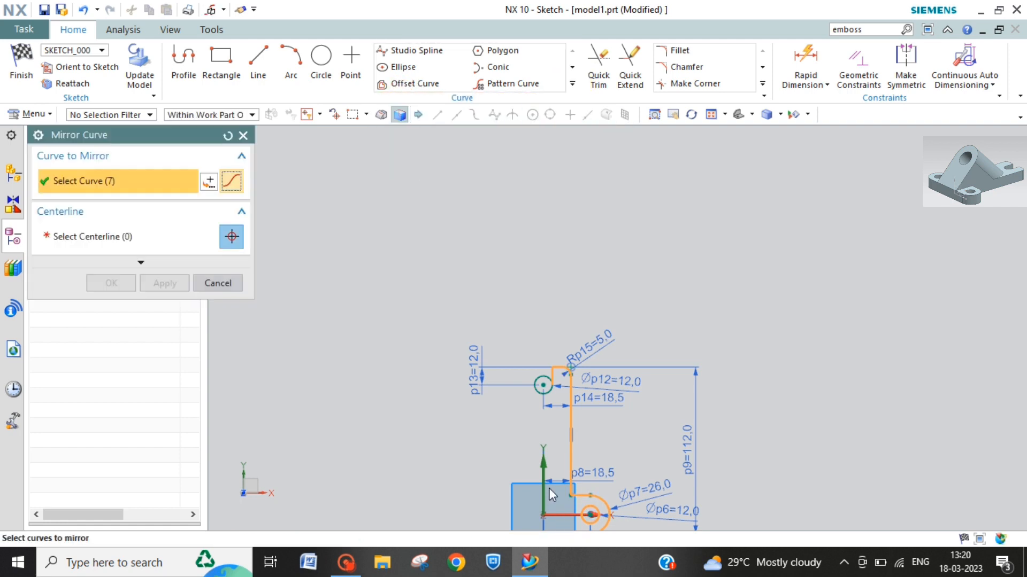
{"action": "left_click", "coordinate": [136, 236]}
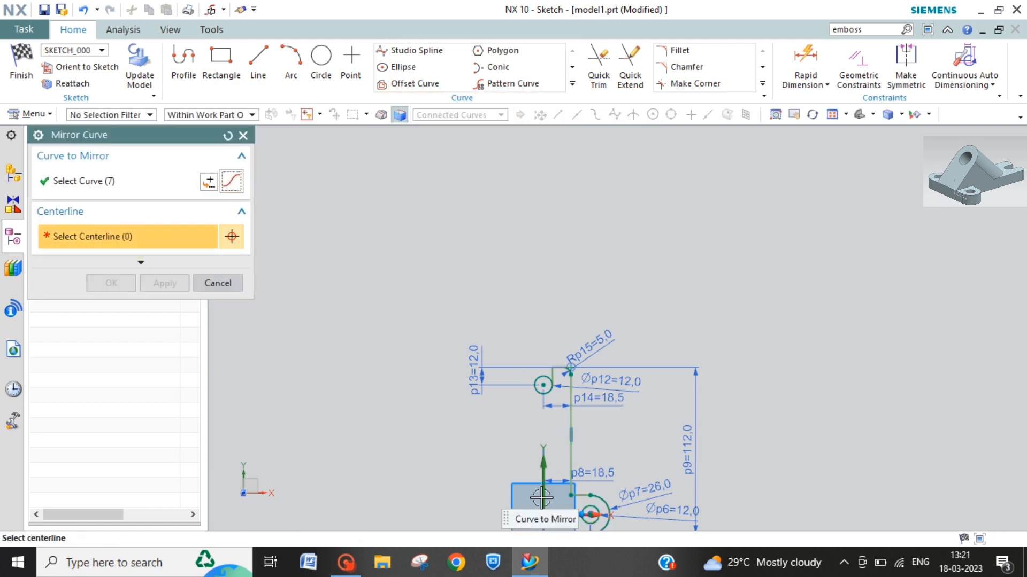
{"action": "left_click", "coordinate": [533, 519]}
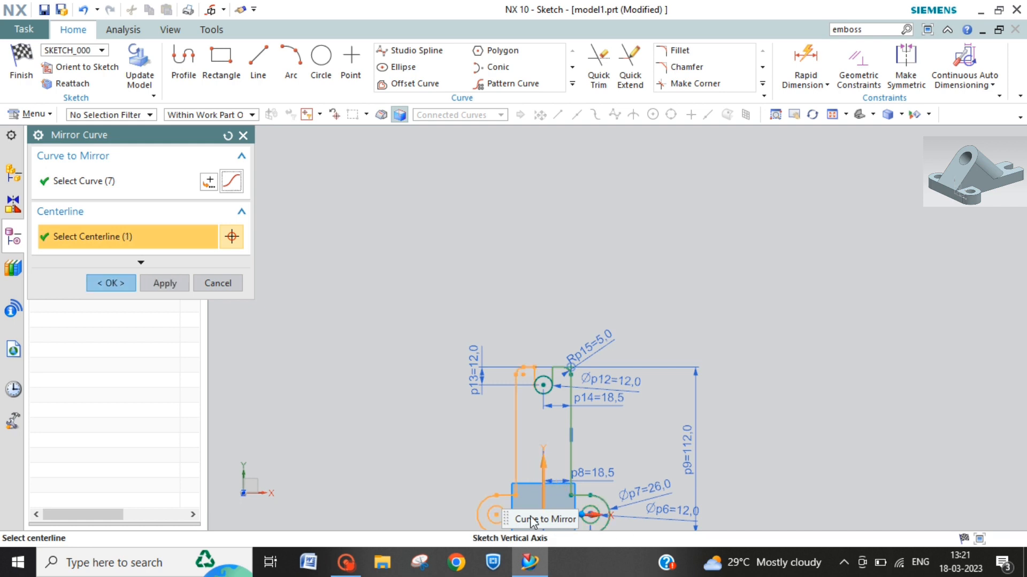
{"action": "left_click", "coordinate": [112, 284]}
- Trim away the upper half of the upper 12 mm circle between the two short vertical lines to open the slot
{"action": "mouse_move", "coordinate": [471, 443]}
{"action": "middle_mouse_down"}
{"action": "mouse_move", "coordinate": [471, 465]}
{"action": "mouse_move", "coordinate": [405, 466]}
{"action": "middle_mouse_up"}
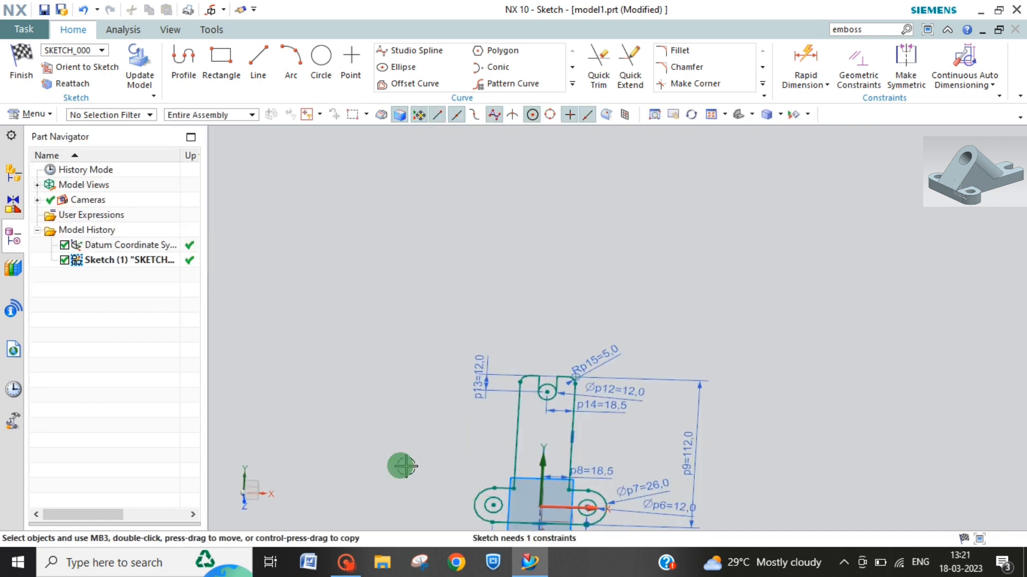
{"action": "left_click", "coordinate": [86, 66]}
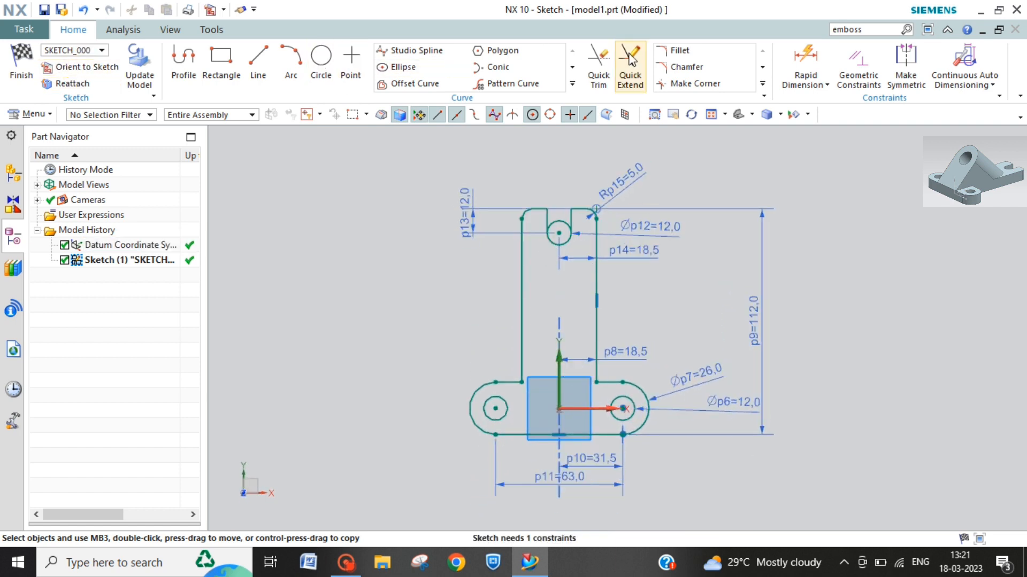
{"action": "left_click", "coordinate": [599, 65]}
{"action": "left_click", "coordinate": [557, 220]}
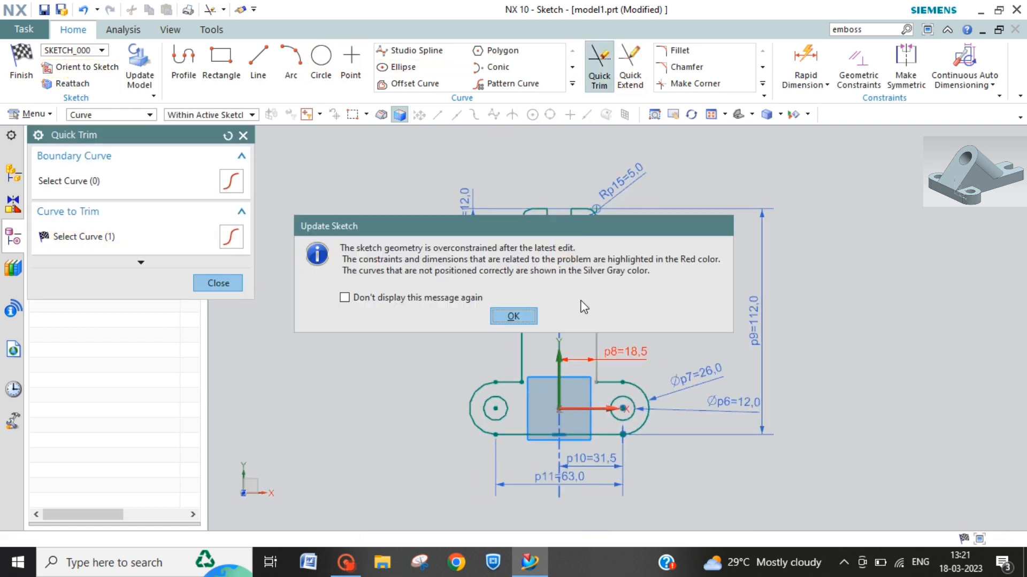
{"action": "left_click", "coordinate": [524, 318]}
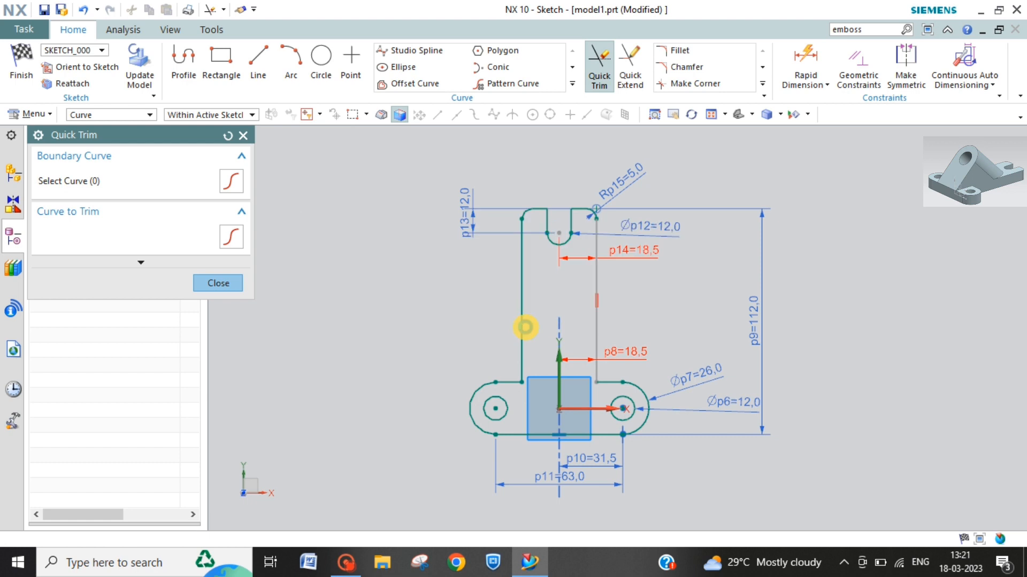
{"action": "key", "text": "Escape"}
- Delete the 18.5 mm dimension between the slot arc's center and the long vertical line, and finish the sketch
{"action": "left_click", "coordinate": [642, 253]}
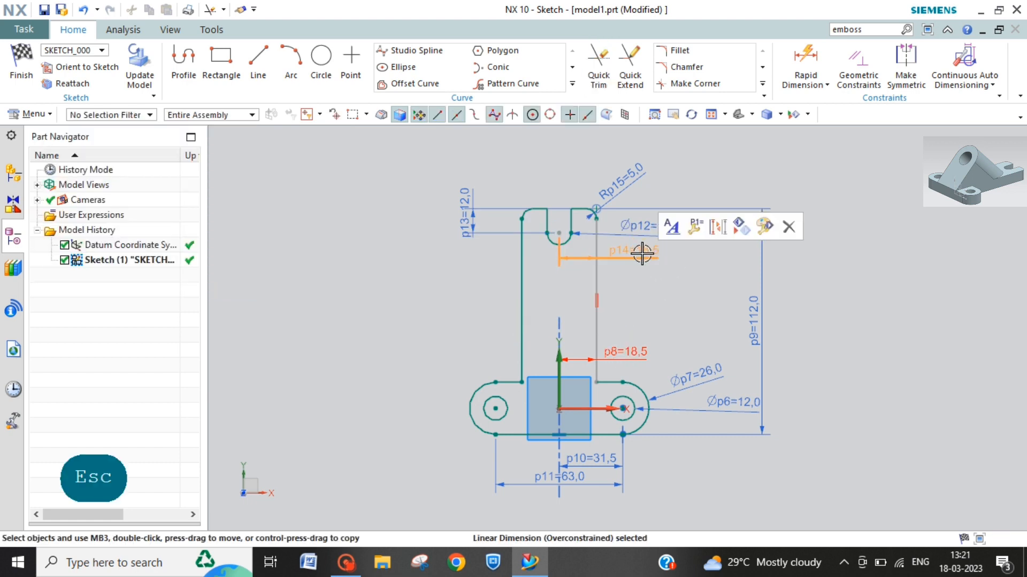
{"action": "key", "text": "Delete"}
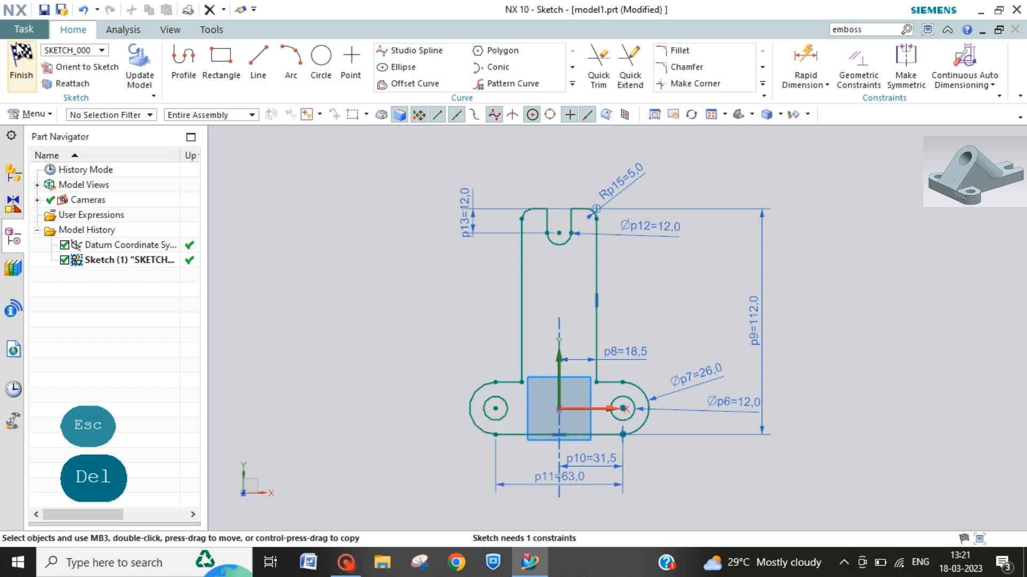
{"action": "left_click", "coordinate": [21, 67]}
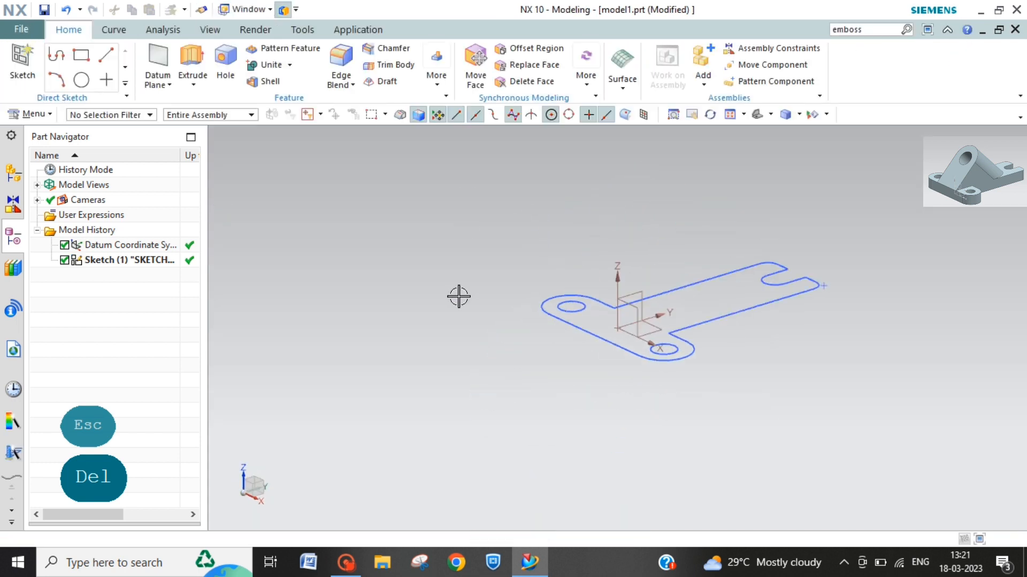
- Extrude the complete base sketch from 0 to 13 mm along the positive Z direction
{"action": "left_click", "coordinate": [192, 58]}
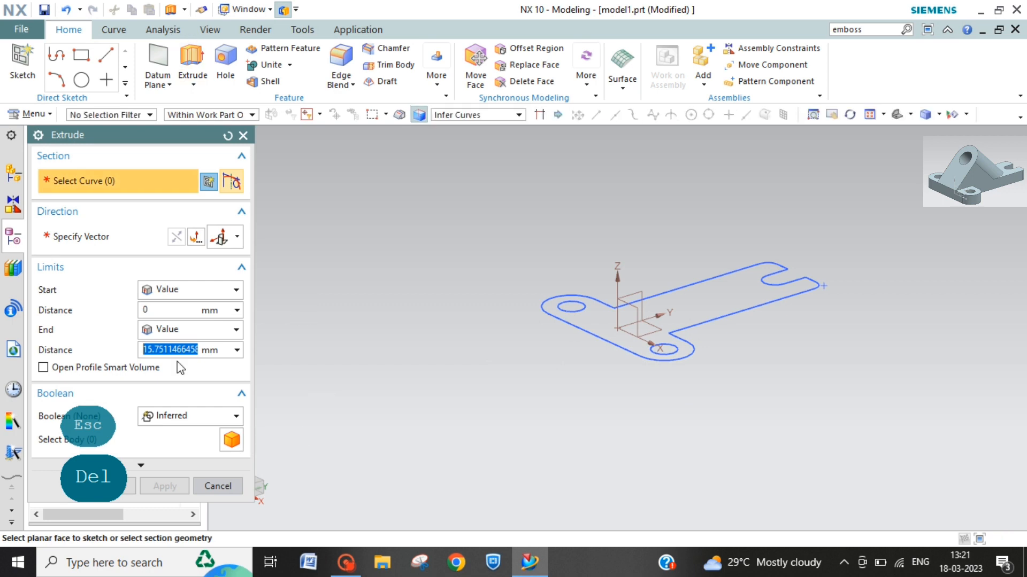
{"action": "type", "text": "13"}
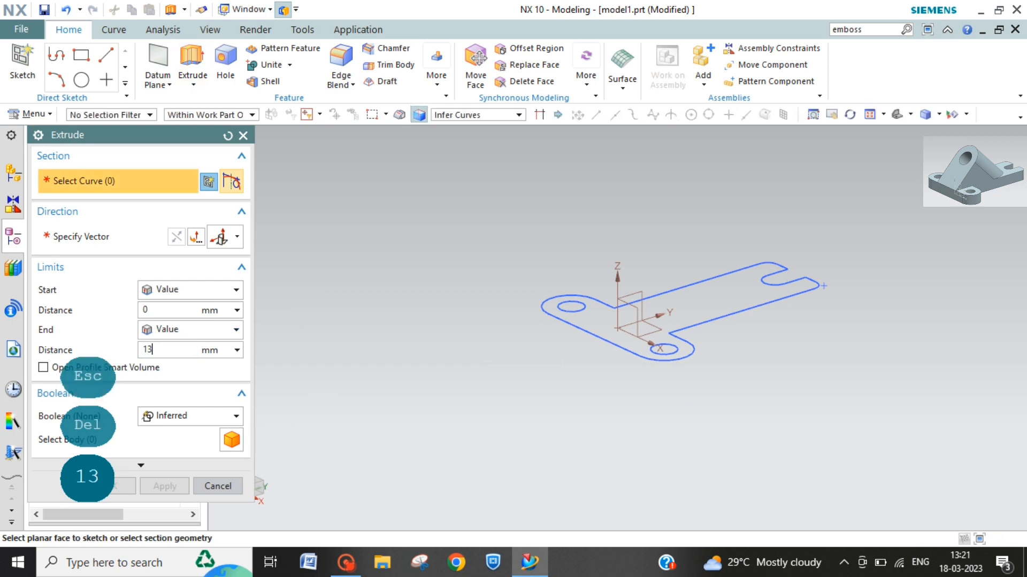
{"action": "key", "text": "Return"}
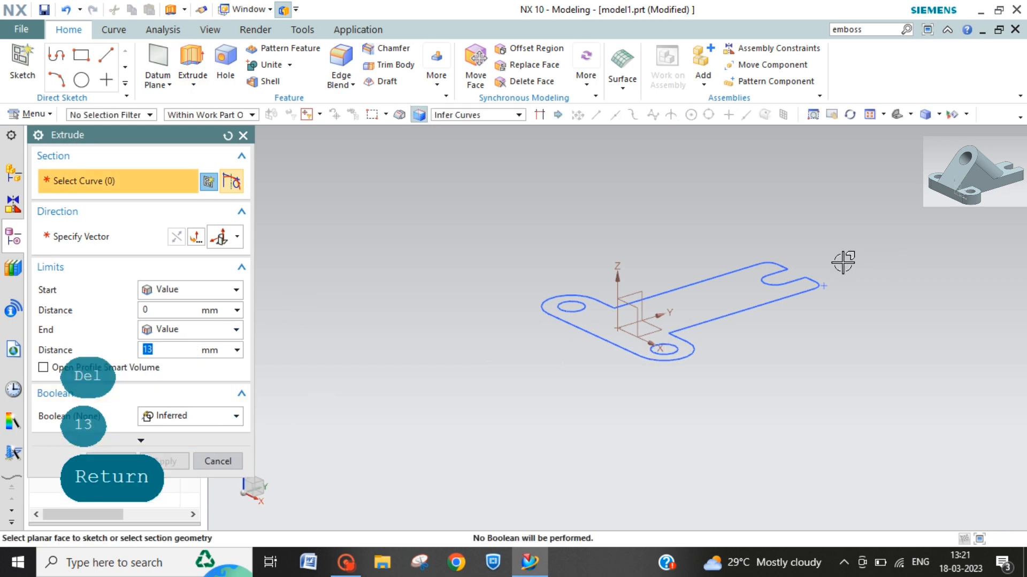
{"action": "left_click", "coordinate": [779, 298]}
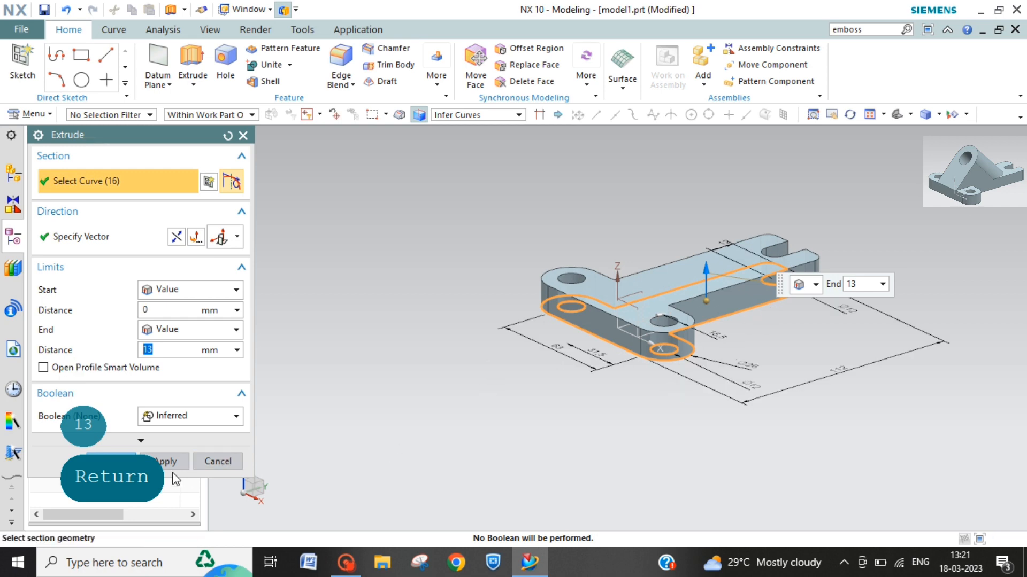
{"action": "left_click", "coordinate": [116, 461]}
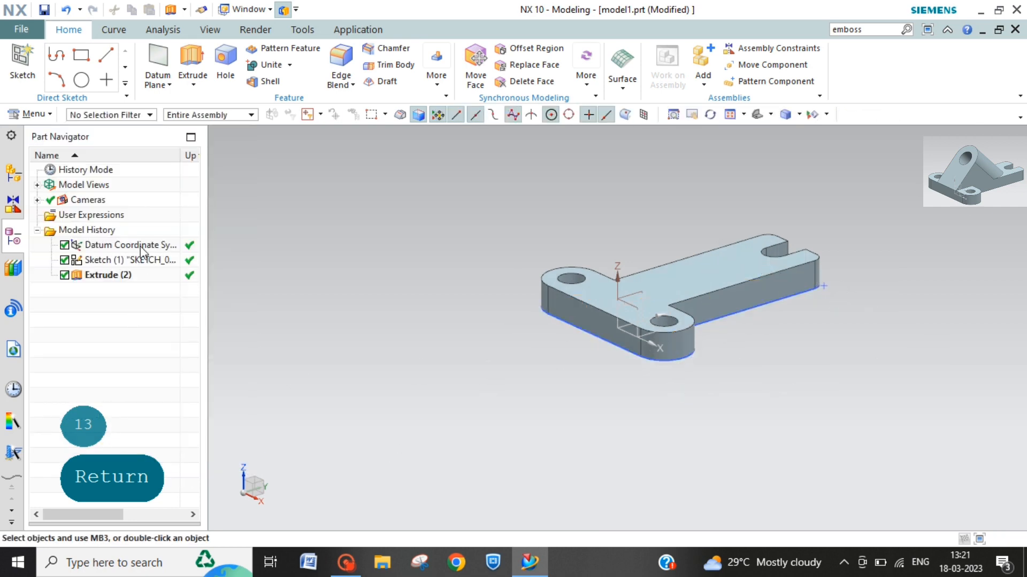
- Create a sketch in the task environment on the datum coordinate system's vertical YZ plane
{"action": "left_click", "coordinate": [38, 114]}
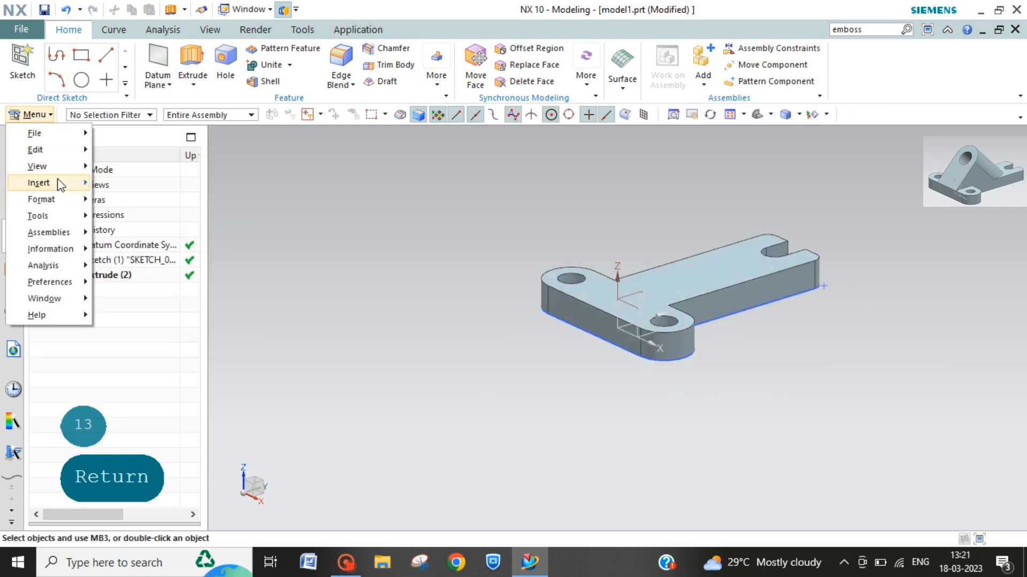
{"action": "mouse_move", "coordinate": [62, 184]}
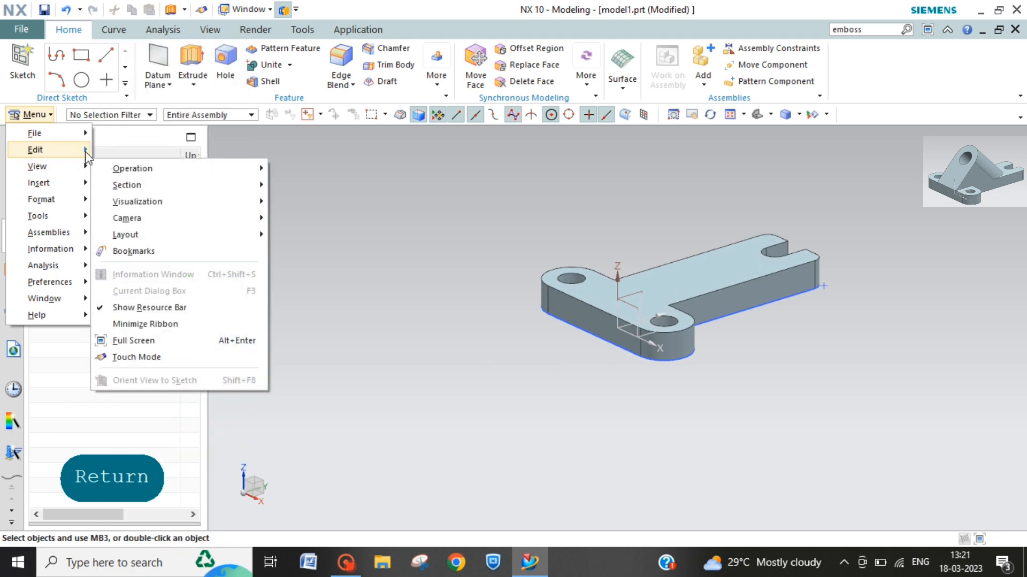
{"action": "mouse_move", "coordinate": [87, 156]}
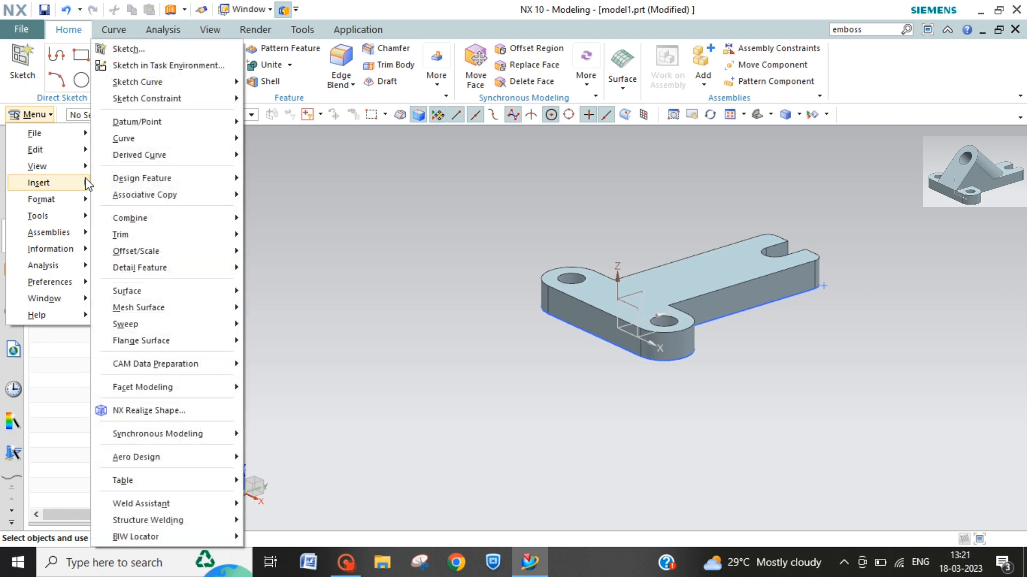
{"action": "left_click", "coordinate": [176, 72]}
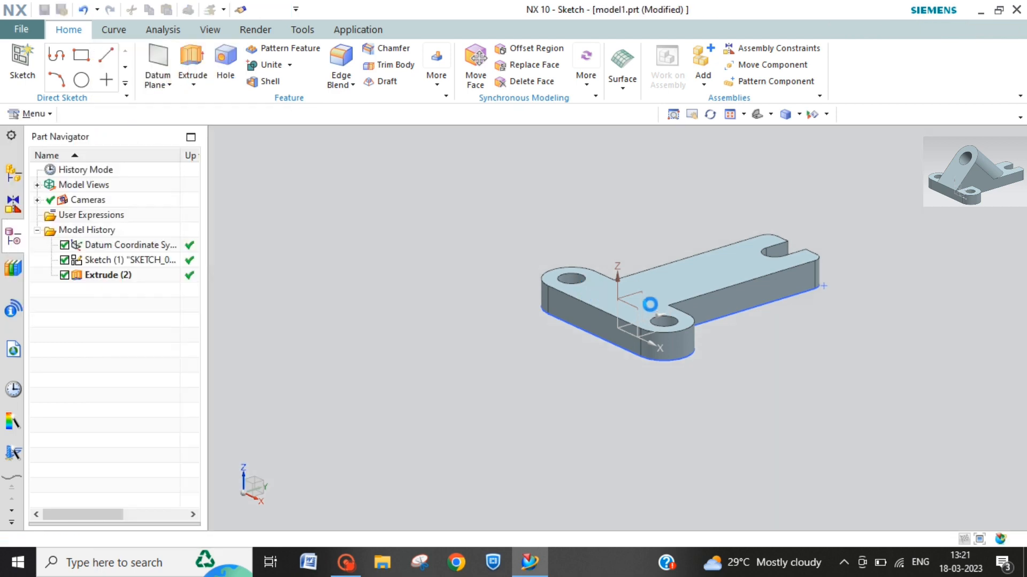
{"action": "left_click", "coordinate": [633, 289]}
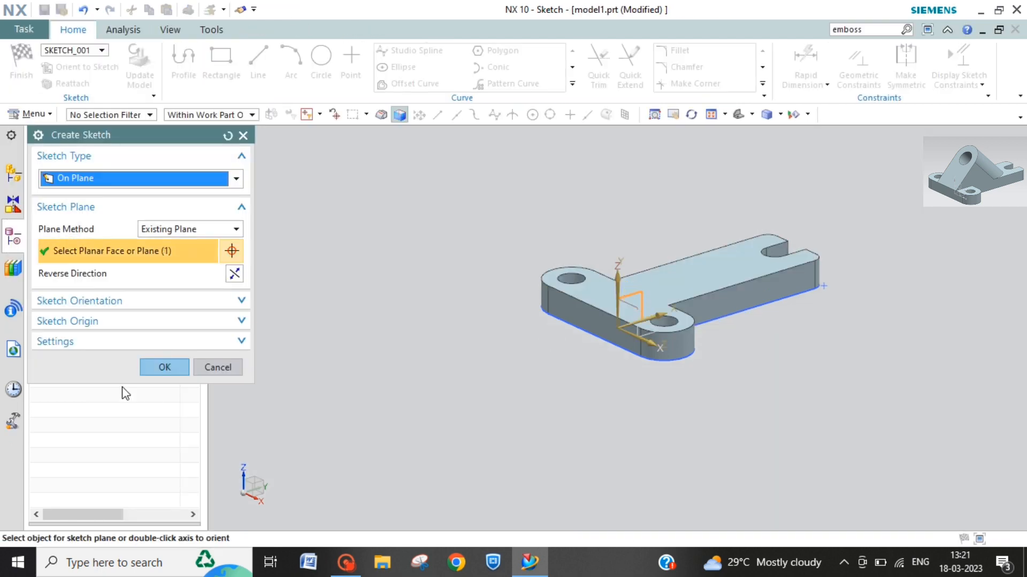
{"action": "left_click", "coordinate": [165, 368]}
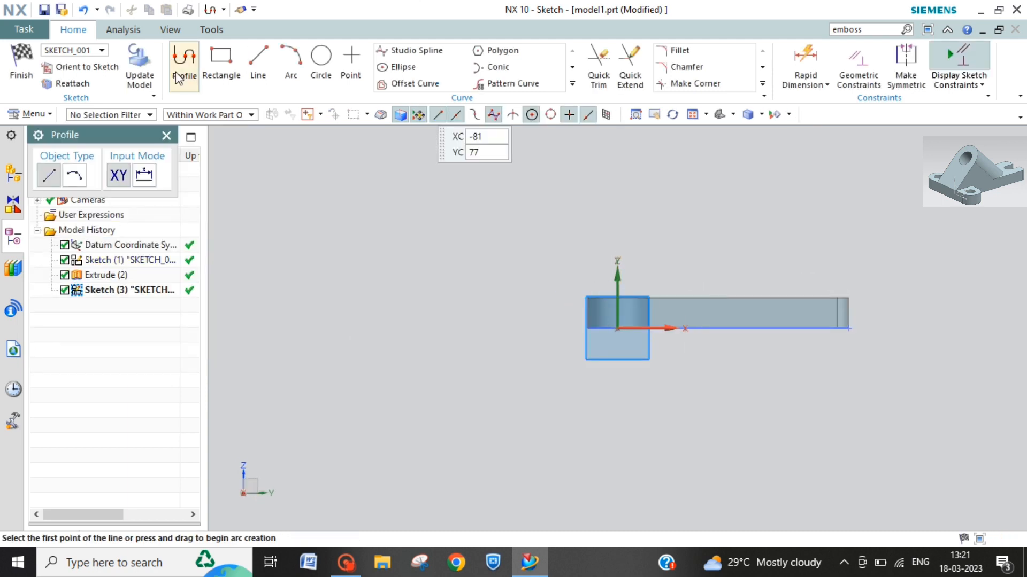
- Sketch an inclined line about 68 mm long at about 44° from the top corner of the base's front end, and finish the sketch
{"action": "left_click", "coordinate": [258, 64]}
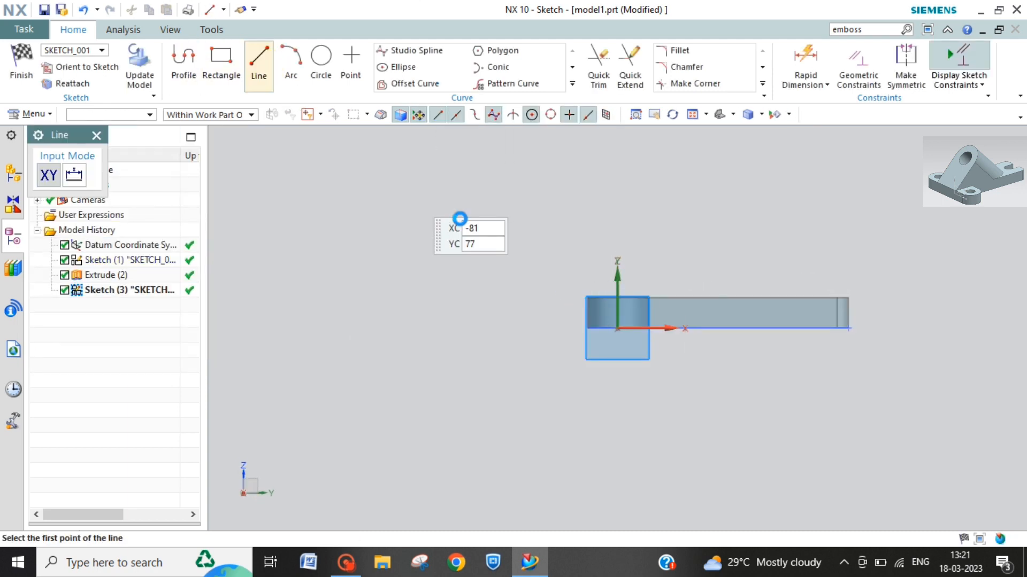
{"action": "left_click", "coordinate": [587, 296]}
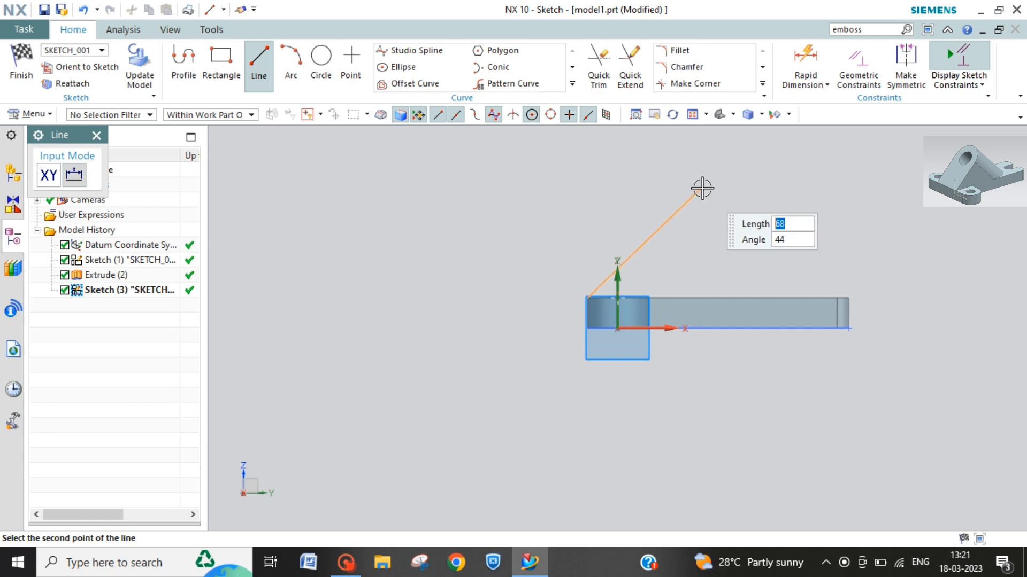
{"action": "left_click", "coordinate": [700, 187]}
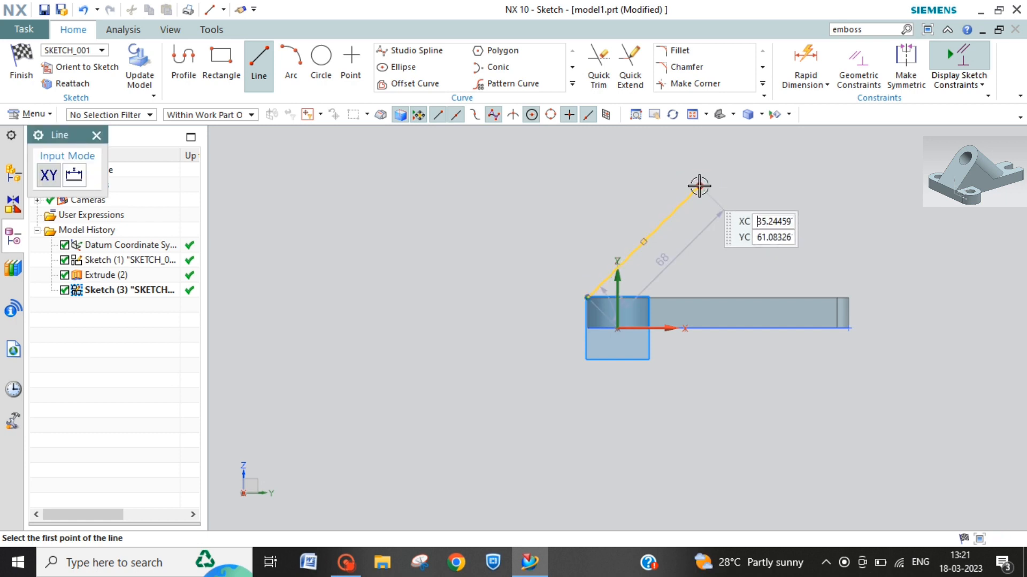
{"action": "left_click", "coordinate": [29, 66]}
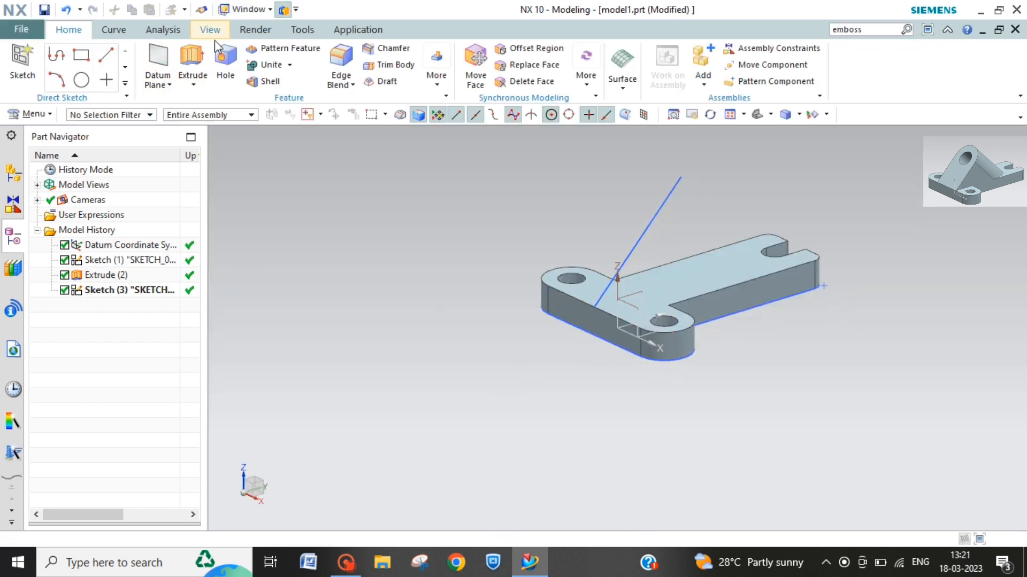
- Create an At Angle datum plane through the inclined line at 90° to the long side face of the base arm
{"action": "left_click", "coordinate": [162, 68]}
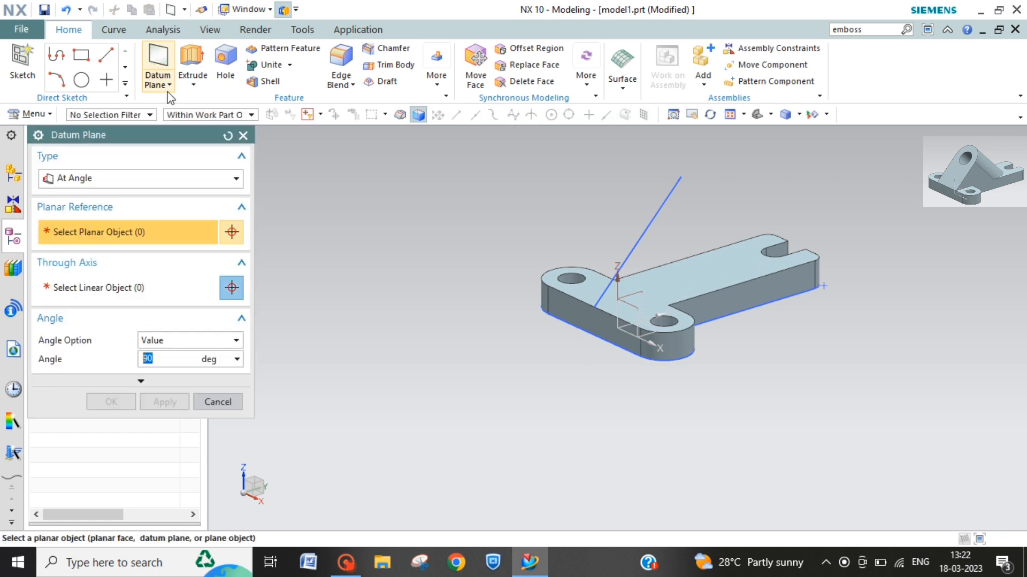
{"action": "left_click", "coordinate": [215, 182]}
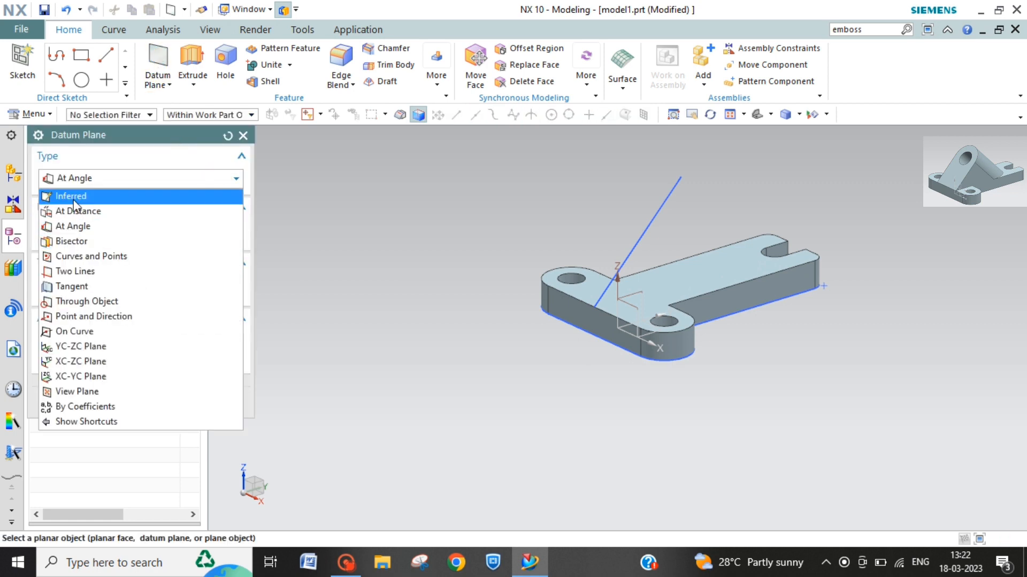
{"action": "left_click", "coordinate": [73, 228]}
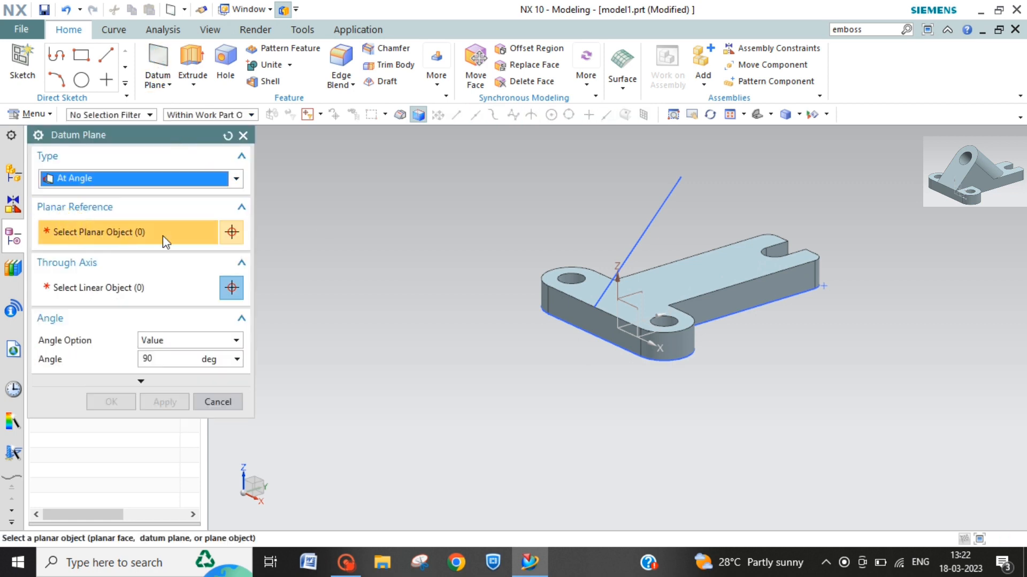
{"action": "left_click", "coordinate": [719, 305]}
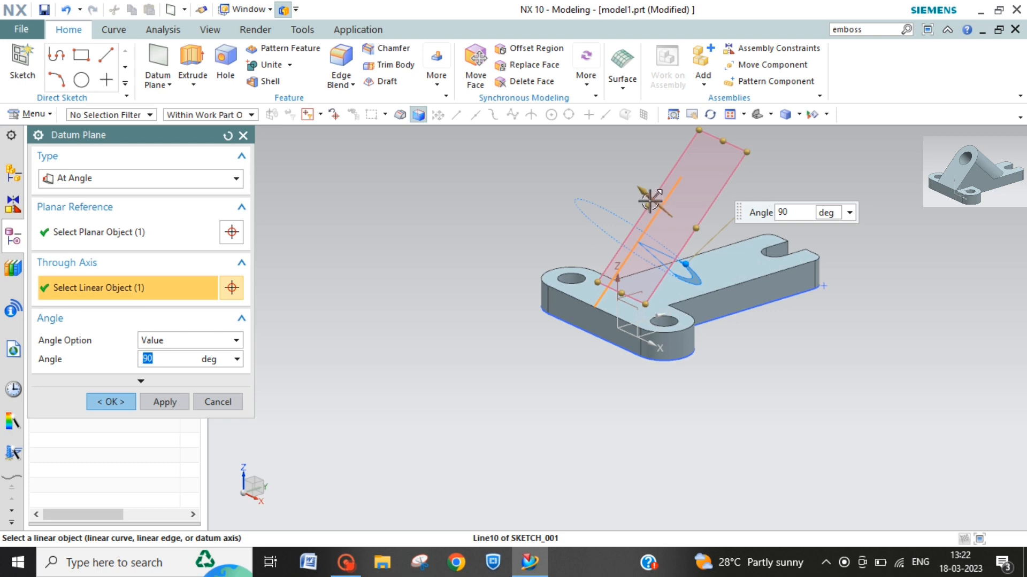
{"action": "middle_click_drag", "start_coordinate": [599, 368], "coordinate": [562, 342]}
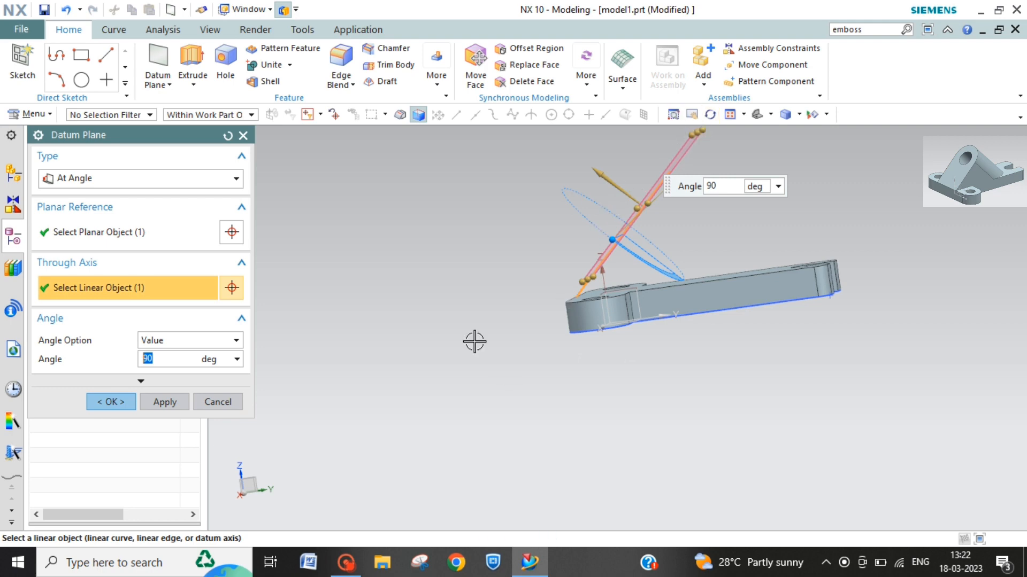
{"action": "left_click", "coordinate": [110, 402]}
- Create a sketch in the task environment on the inclined datum plane
{"action": "middle_click_drag", "start_coordinate": [481, 321], "coordinate": [540, 342]}
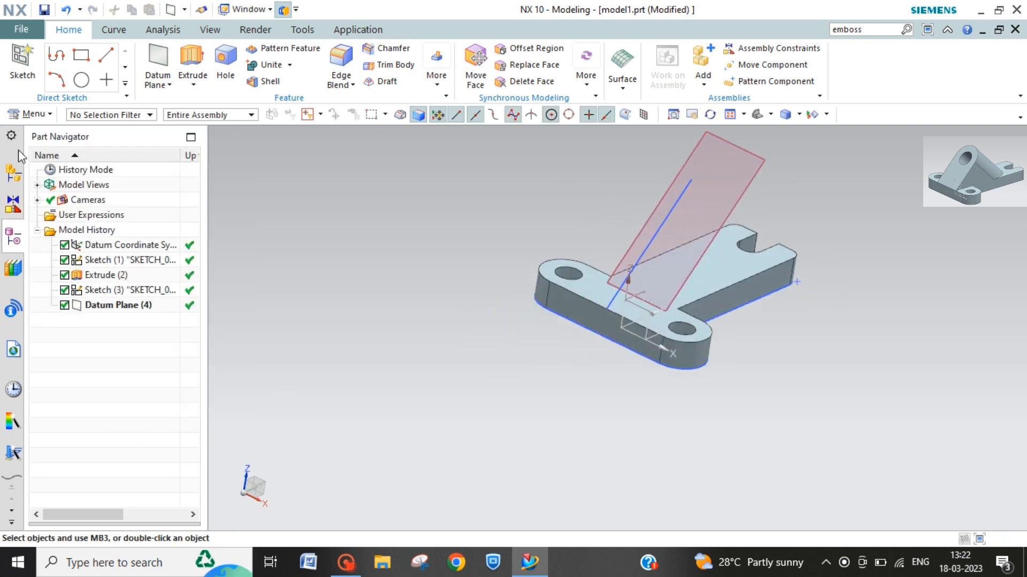
{"action": "left_click", "coordinate": [52, 113]}
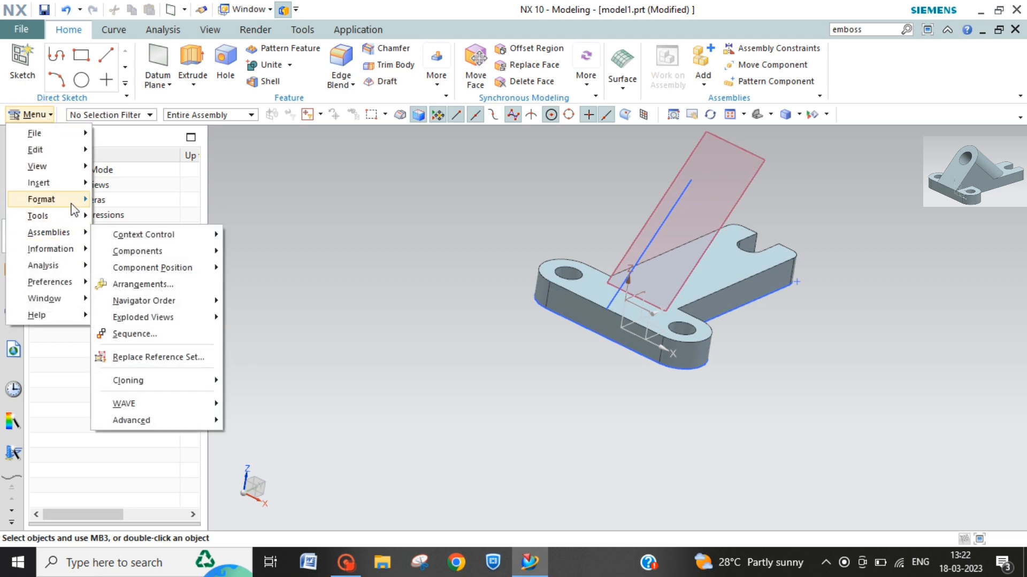
{"action": "left_click", "coordinate": [76, 184]}
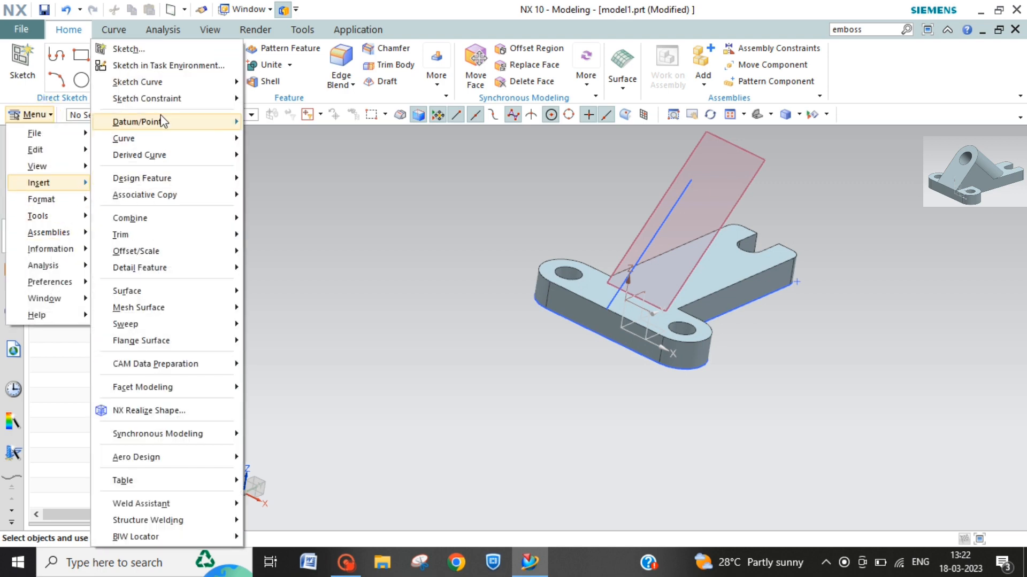
{"action": "mouse_move", "coordinate": [160, 122]}
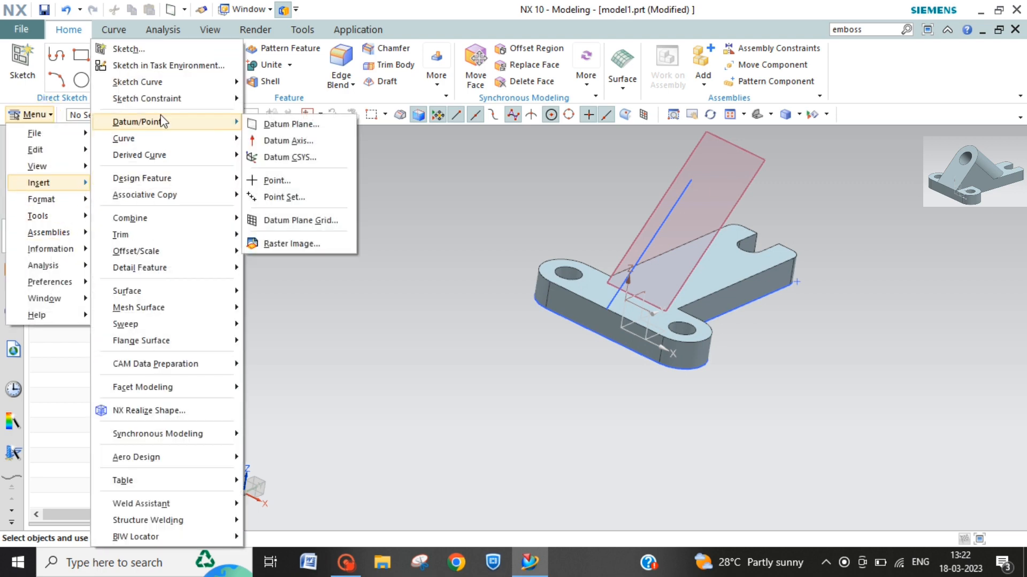
{"action": "left_click", "coordinate": [161, 66]}
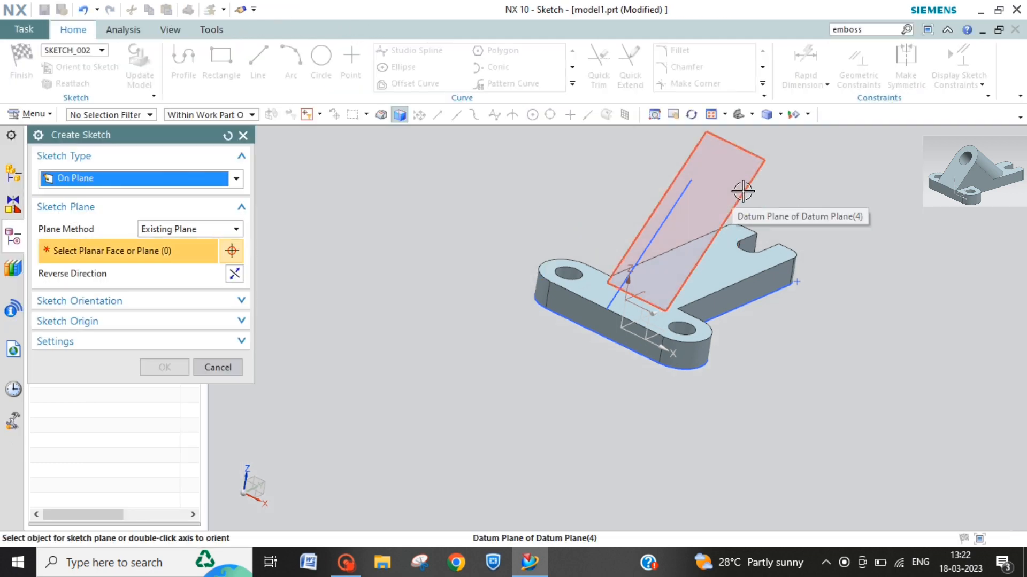
{"action": "left_click", "coordinate": [743, 191]}
{"action": "left_click", "coordinate": [165, 367]}
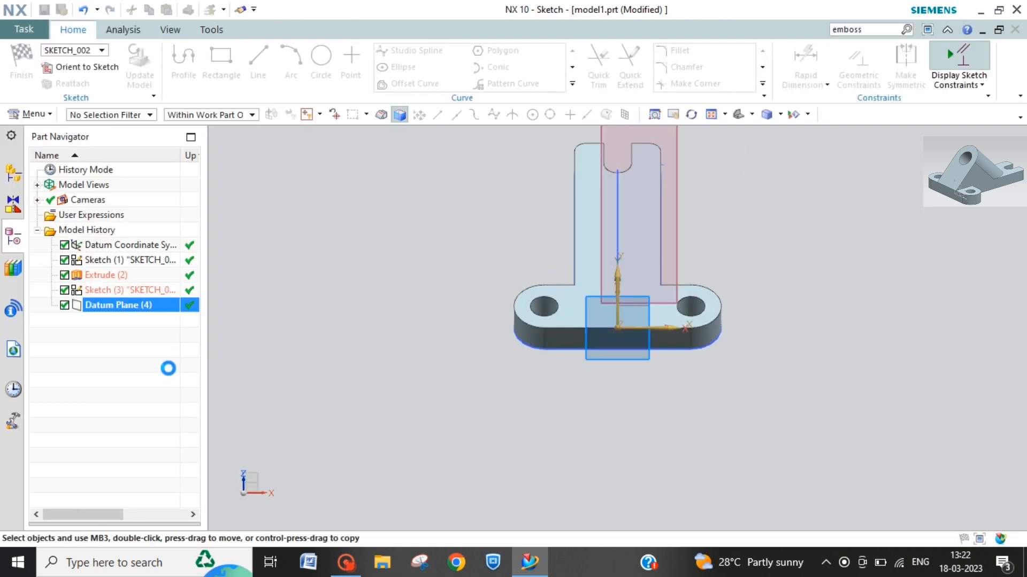
- Sketch a rectangle about 32 mm wide and 47 mm high, starting on the base's front top edge and extending upward along the inclined plane
{"action": "middle_click_drag", "start_coordinate": [476, 323], "coordinate": [397, 413], "text": "shift"}
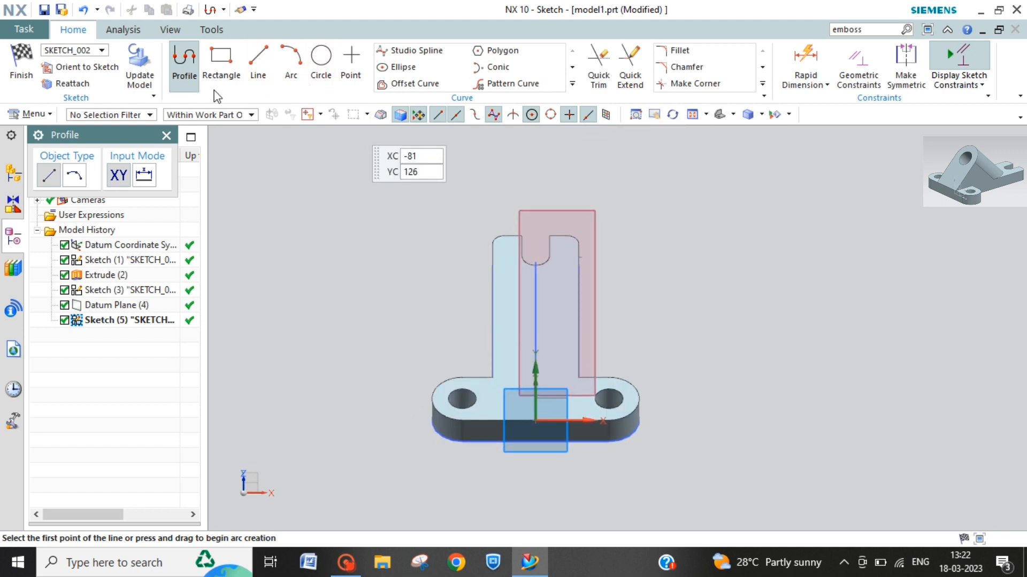
{"action": "left_click", "coordinate": [220, 75]}
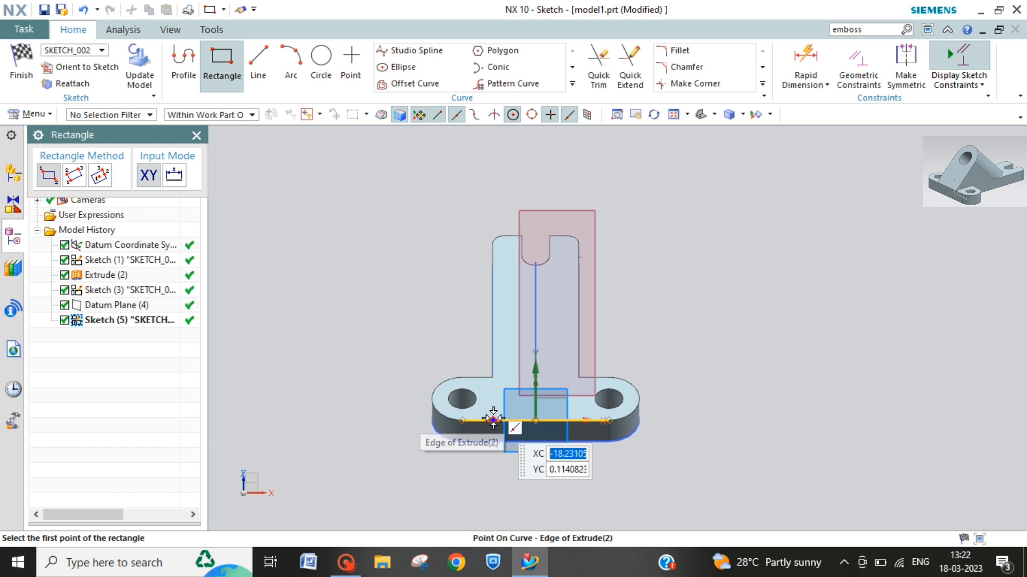
{"action": "left_click", "coordinate": [493, 419]}
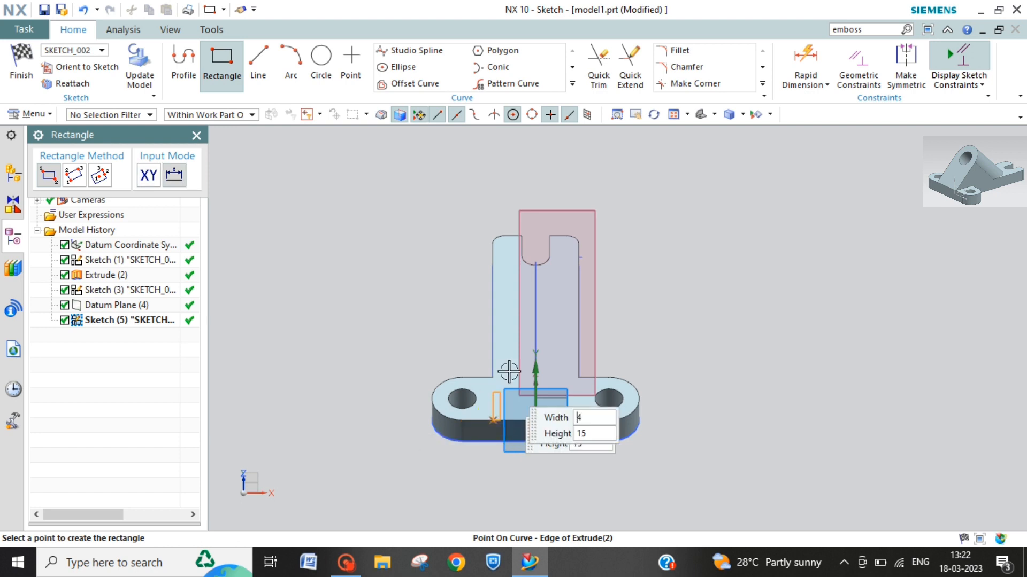
{"action": "left_click", "coordinate": [568, 311]}
{"action": "key", "text": "Escape"}
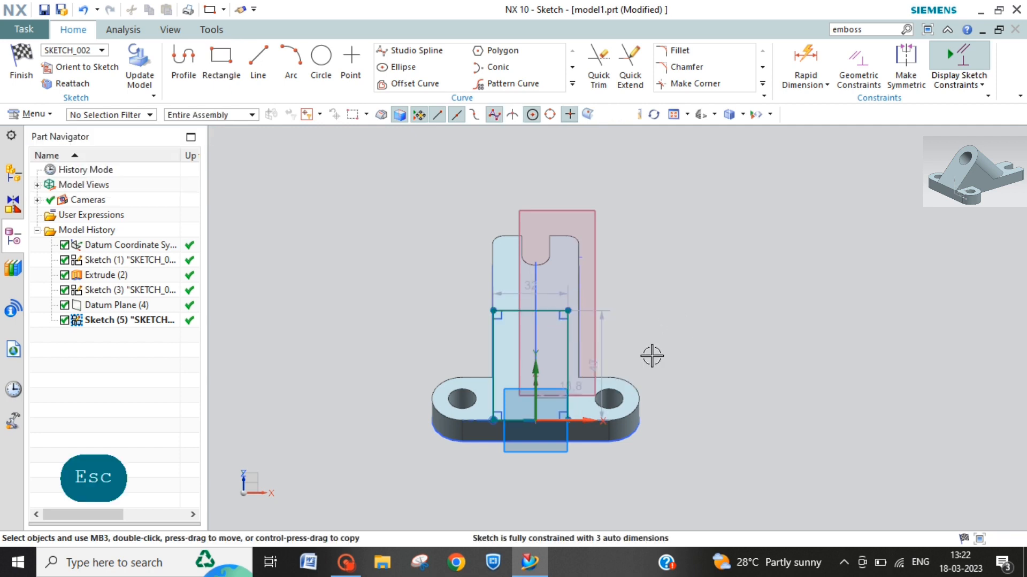
- Place the rectangle's width dimension below the base, and set the width to 37 mm and the height to 43 mm
{"action": "left_click_drag", "start_coordinate": [548, 294], "coordinate": [545, 483]}
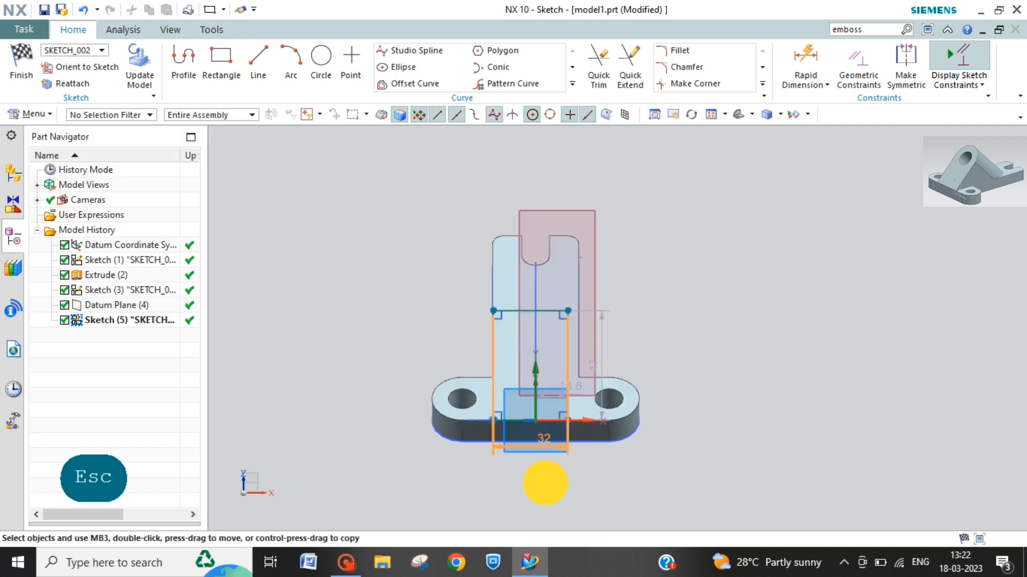
{"action": "double_click", "coordinate": [535, 474]}
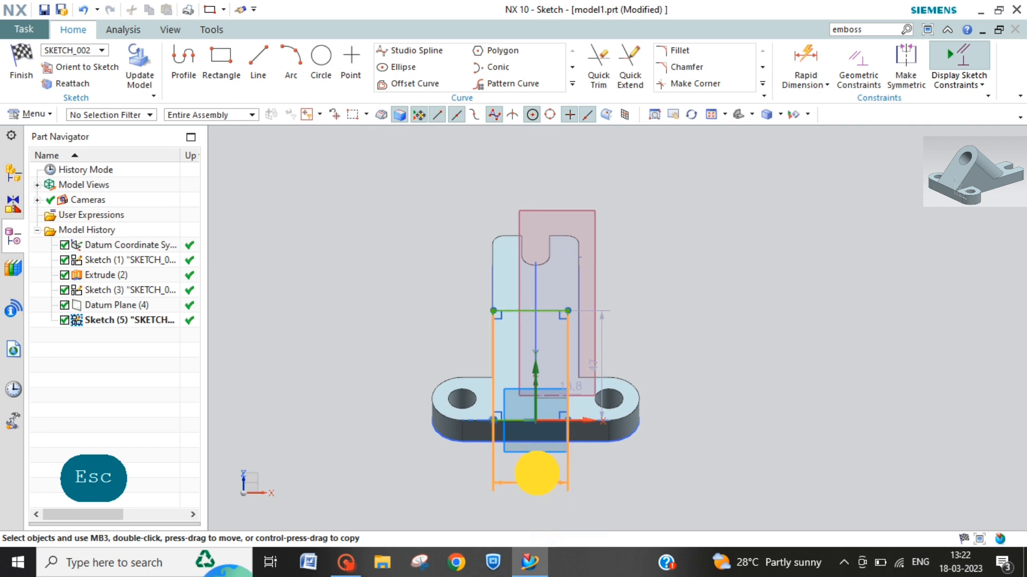
{"action": "type", "text": "3"}
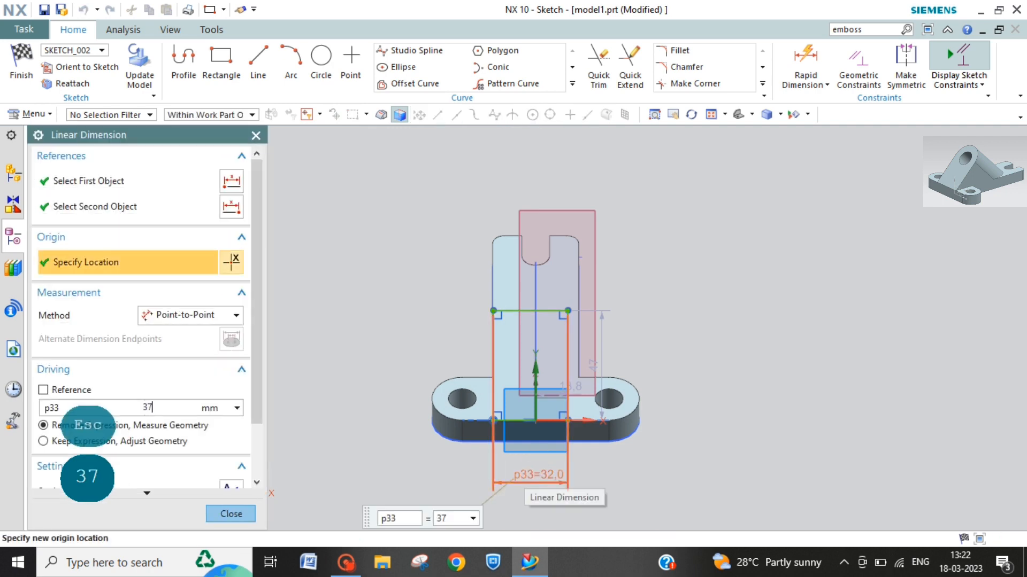
{"action": "type", "text": "7"}
{"action": "key", "text": "Return"}
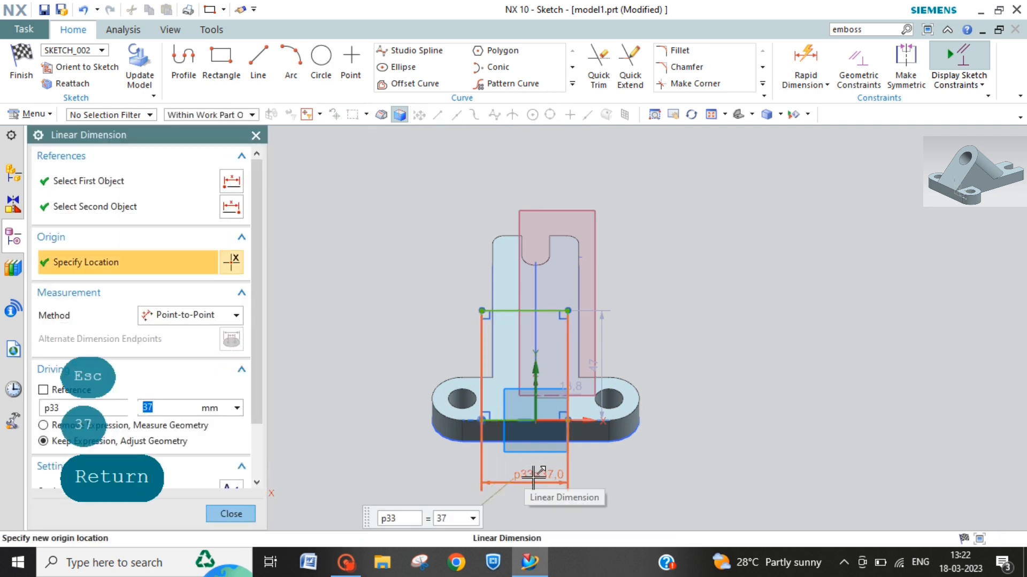
{"action": "key", "text": "Escape"}
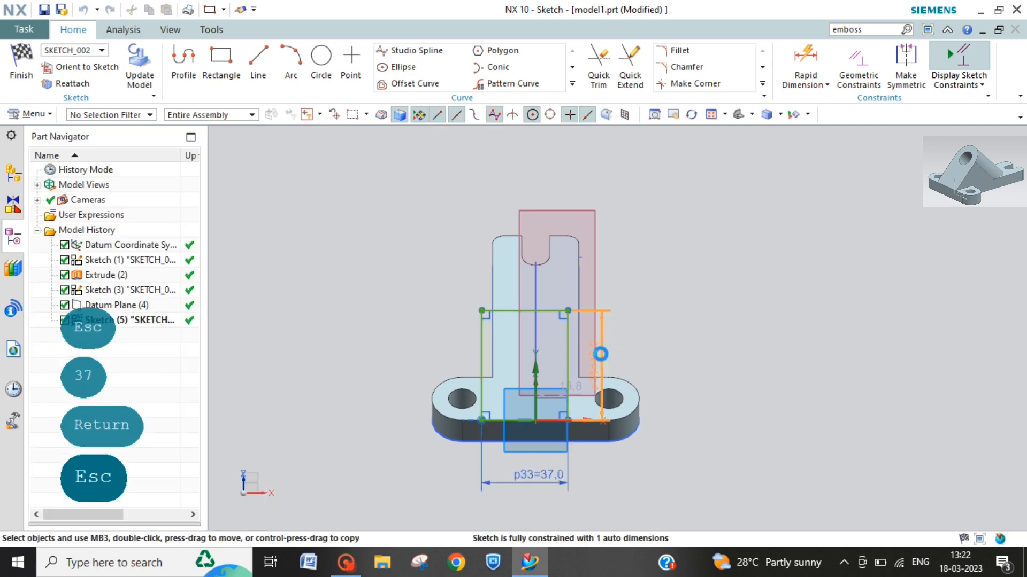
{"action": "double_click", "coordinate": [599, 354]}
{"action": "type", "text": "43"}
{"action": "key", "text": "Return"}
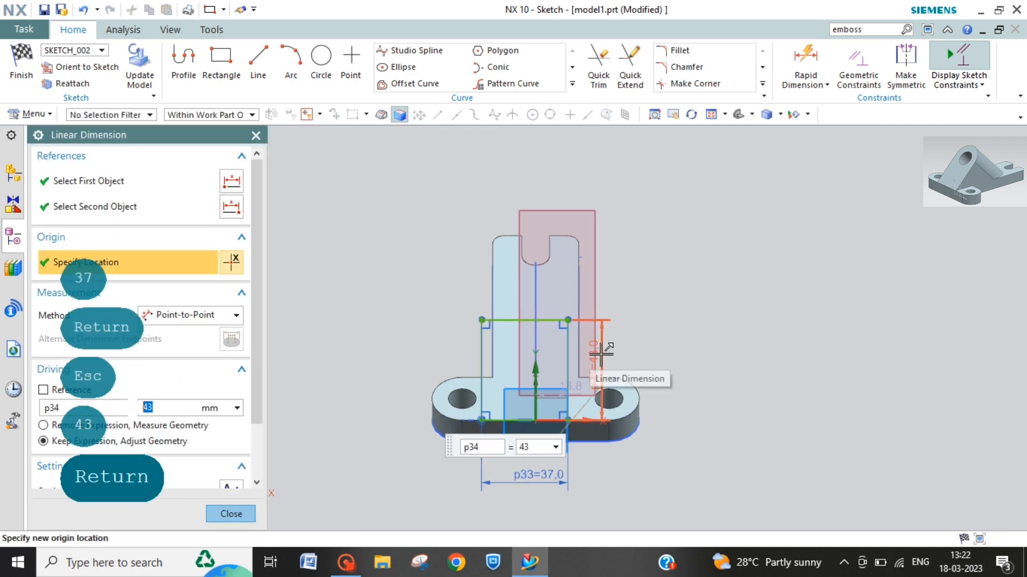
{"action": "key", "text": "Escape"}
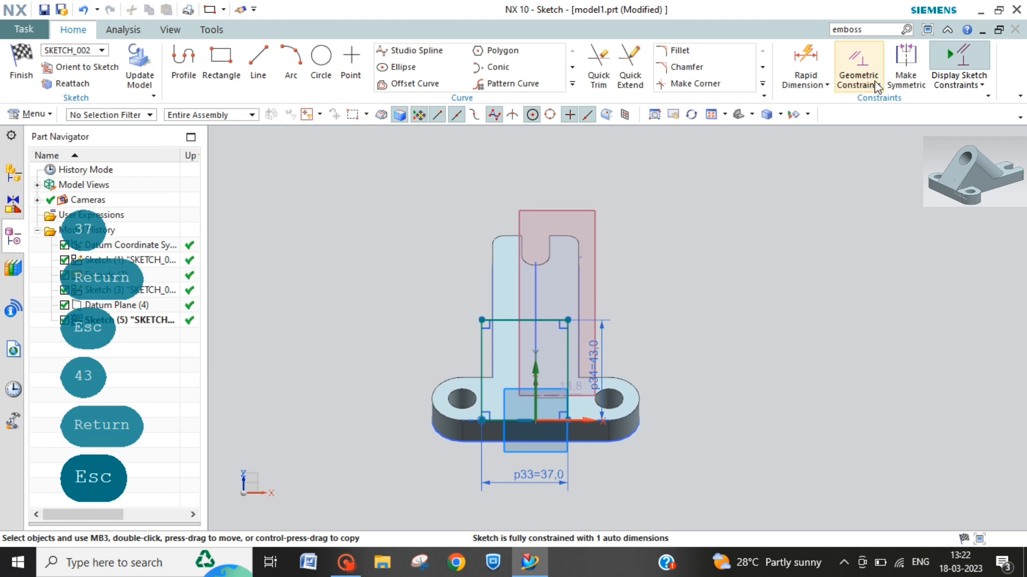
- Make the rectangle's two long sides symmetric about the inclined centerline
{"action": "left_click", "coordinate": [906, 61]}
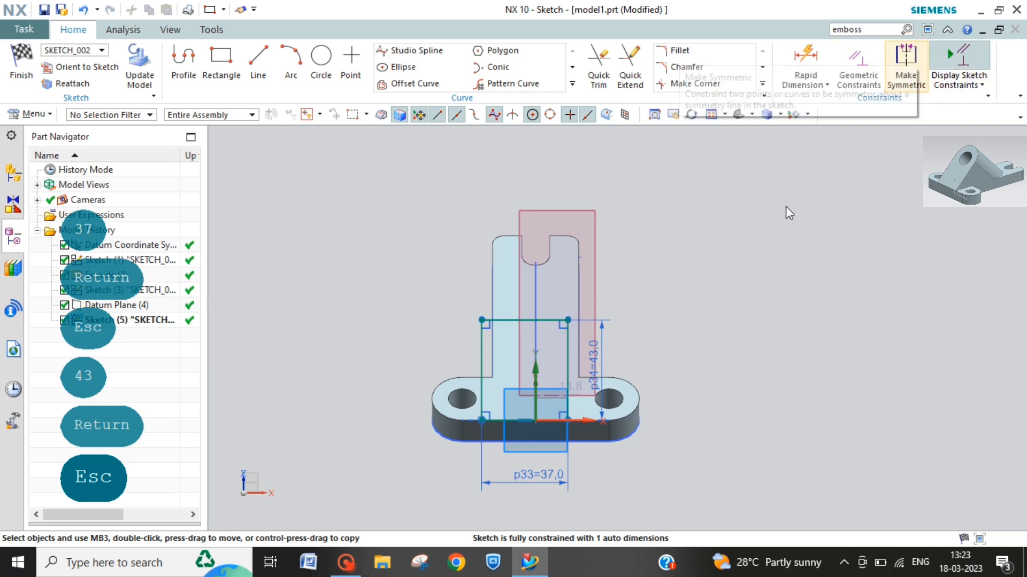
{"action": "left_click", "coordinate": [566, 360]}
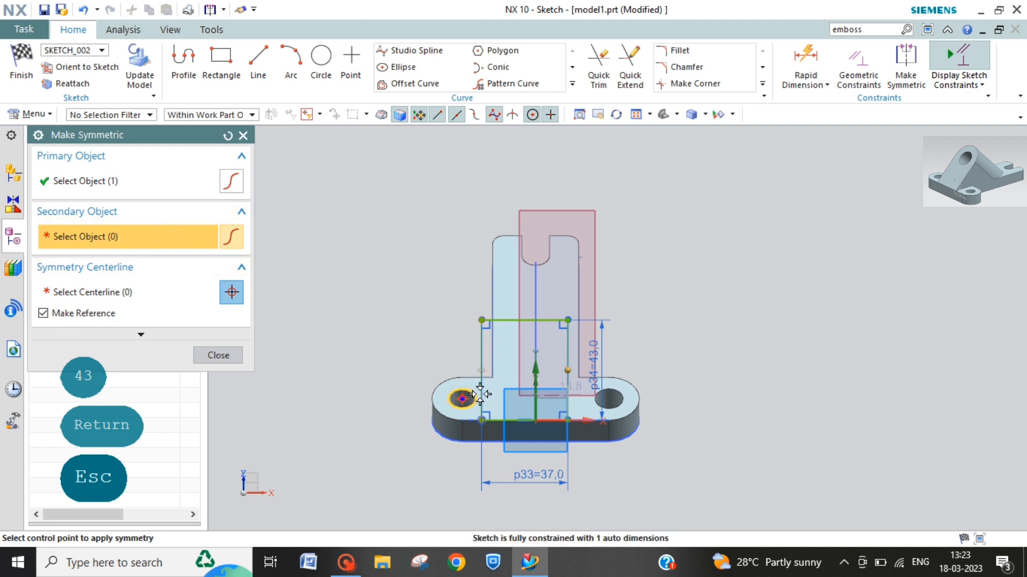
{"action": "left_click", "coordinate": [227, 135]}
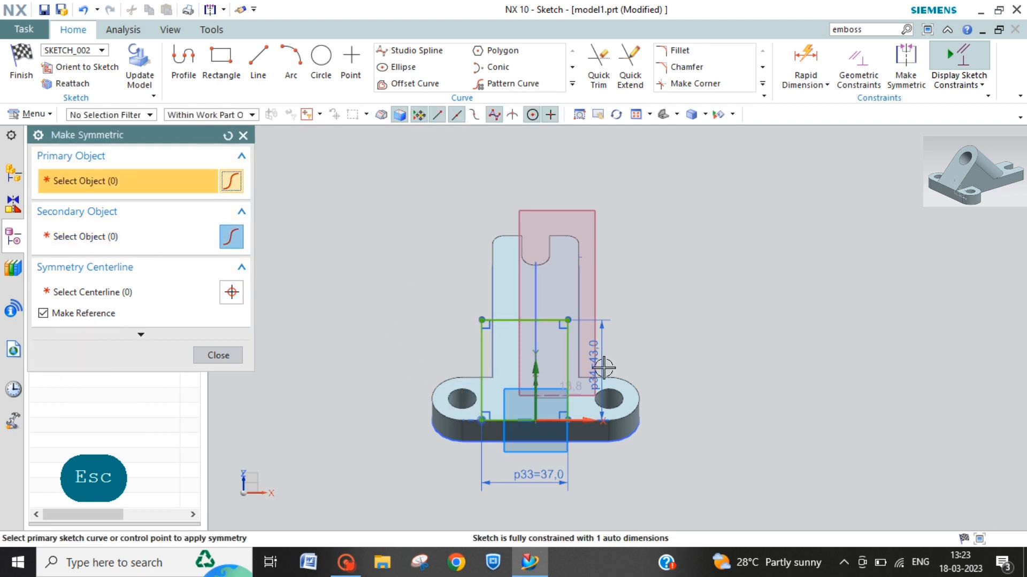
{"action": "left_click", "coordinate": [568, 360]}
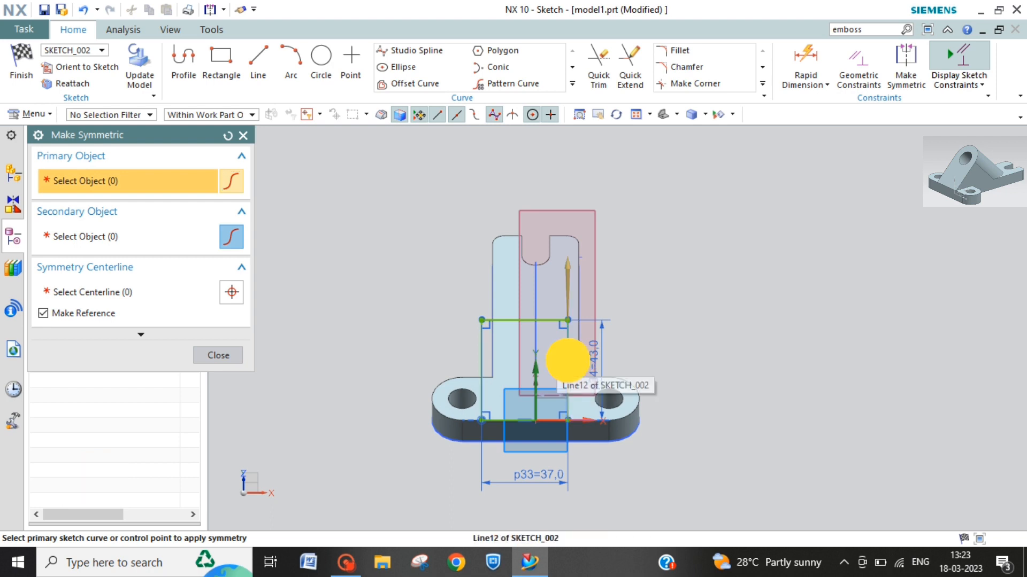
{"action": "left_click", "coordinate": [482, 349]}
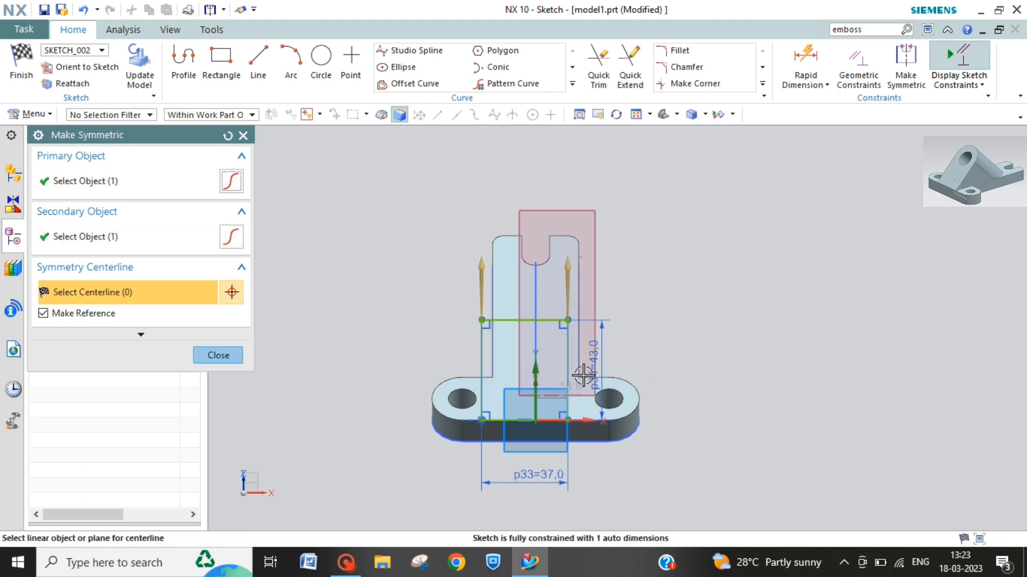
{"action": "left_click", "coordinate": [535, 381]}
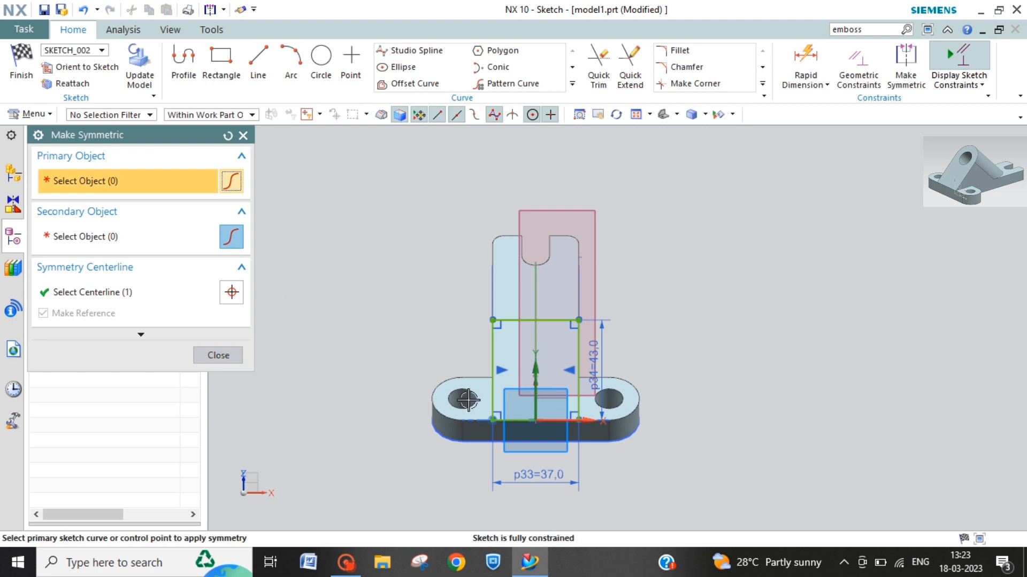
{"action": "left_click", "coordinate": [219, 355]}
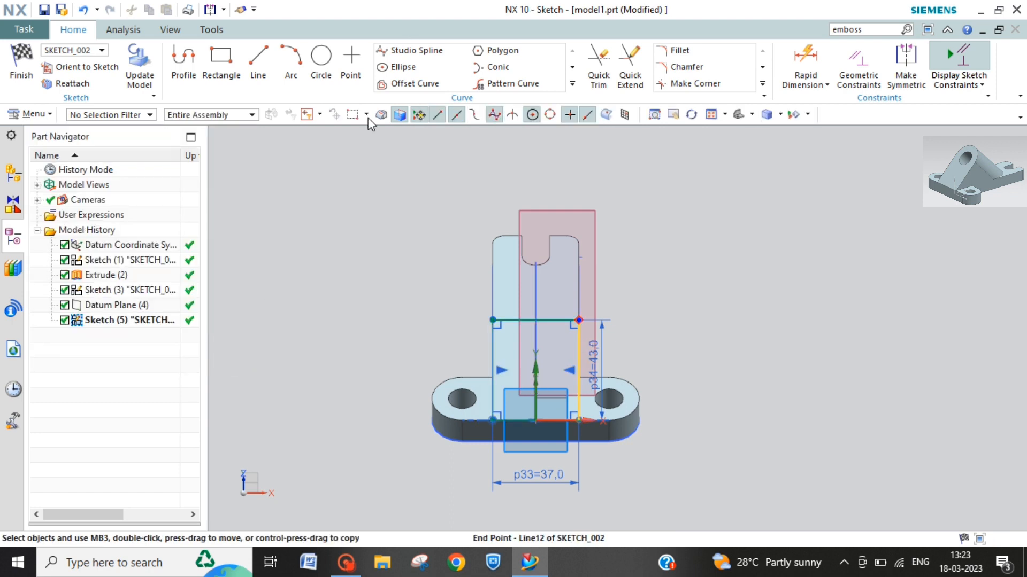
- Sketch two concentric circles at the midpoint of the rectangle's upper edge, the outer one through its upper corner and the inner one smaller
{"action": "left_click", "coordinate": [322, 58]}
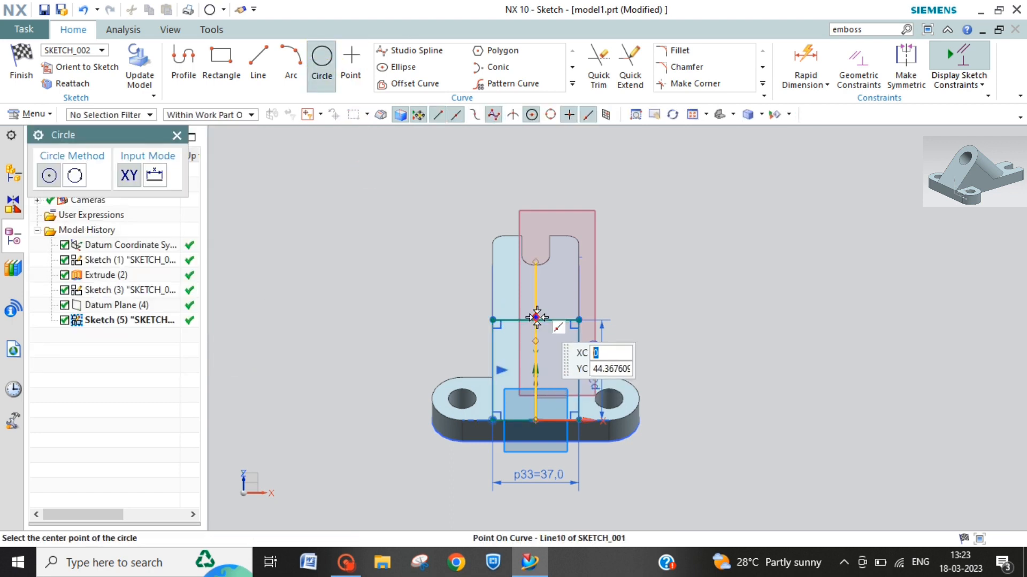
{"action": "left_click", "coordinate": [536, 320]}
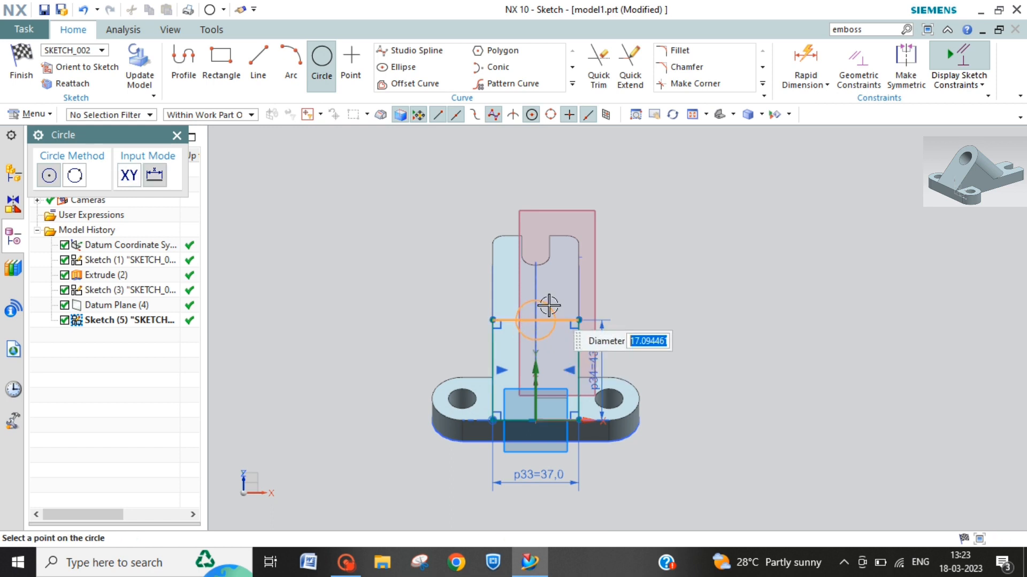
{"action": "left_click", "coordinate": [579, 323]}
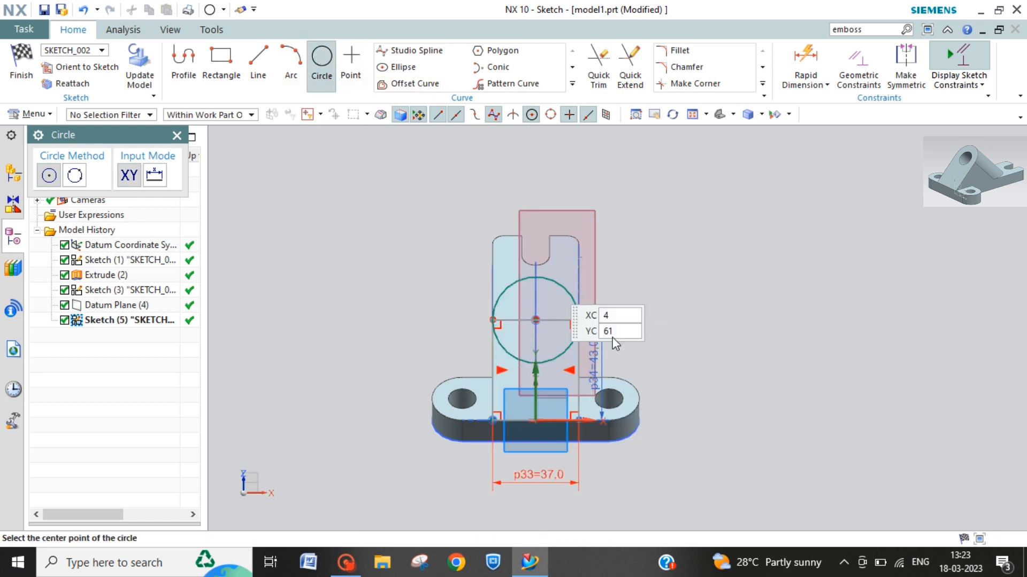
{"action": "left_click", "coordinate": [536, 320]}
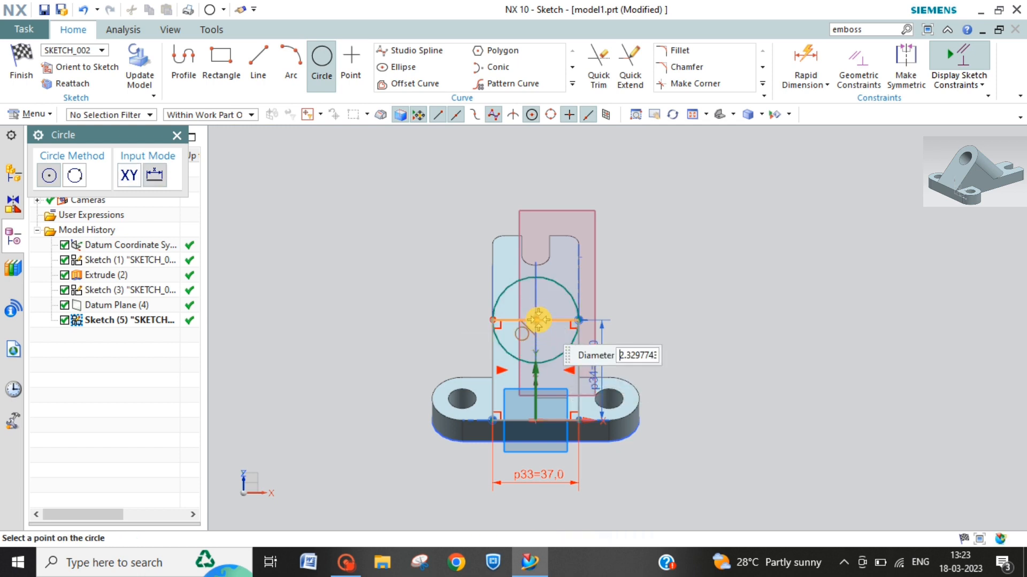
{"action": "left_click", "coordinate": [555, 308]}
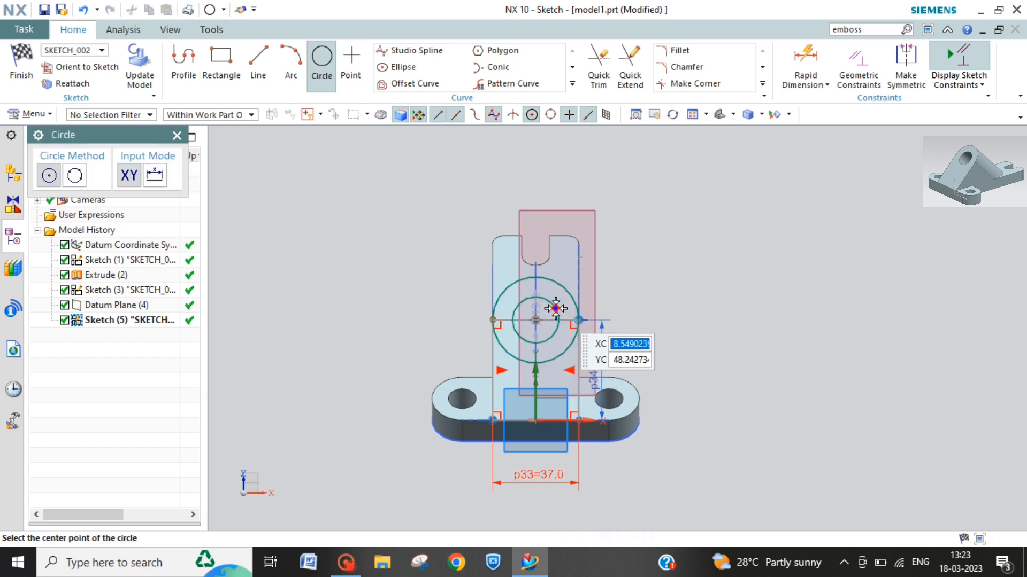
{"action": "key", "text": "Escape"}
{"action": "key", "text": "Escape"}
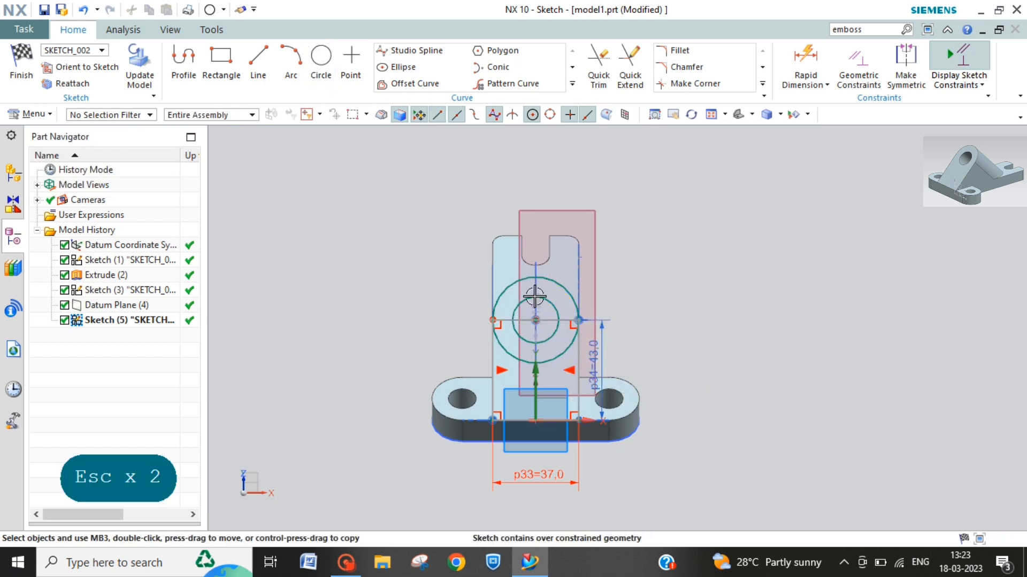
- Delete the rectangle's width dimension, move the inner circle's diameter dimension outside the profile, and set that diameter to 19 mm
{"action": "left_click", "coordinate": [560, 481]}
{"action": "key", "text": "Delete"}
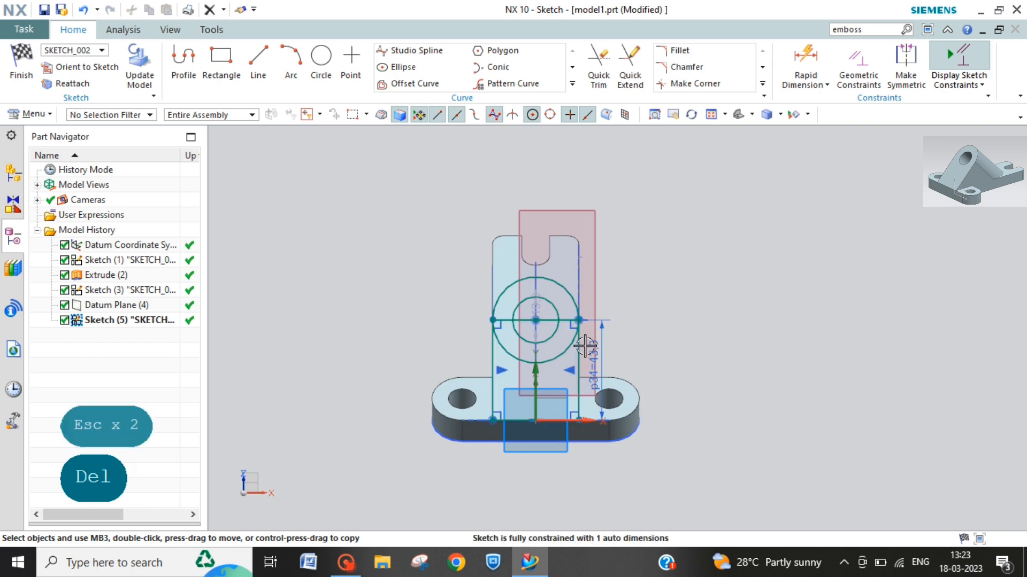
{"action": "left_click_drag", "start_coordinate": [537, 306], "coordinate": [615, 276]}
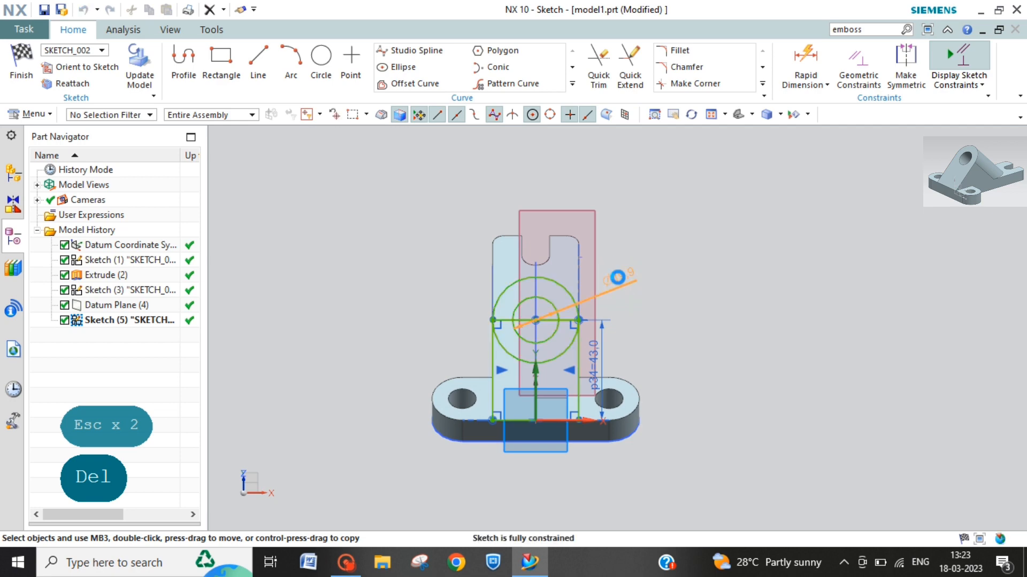
{"action": "double_click", "coordinate": [614, 276]}
{"action": "type", "text": "19"}
{"action": "key", "text": "Return"}
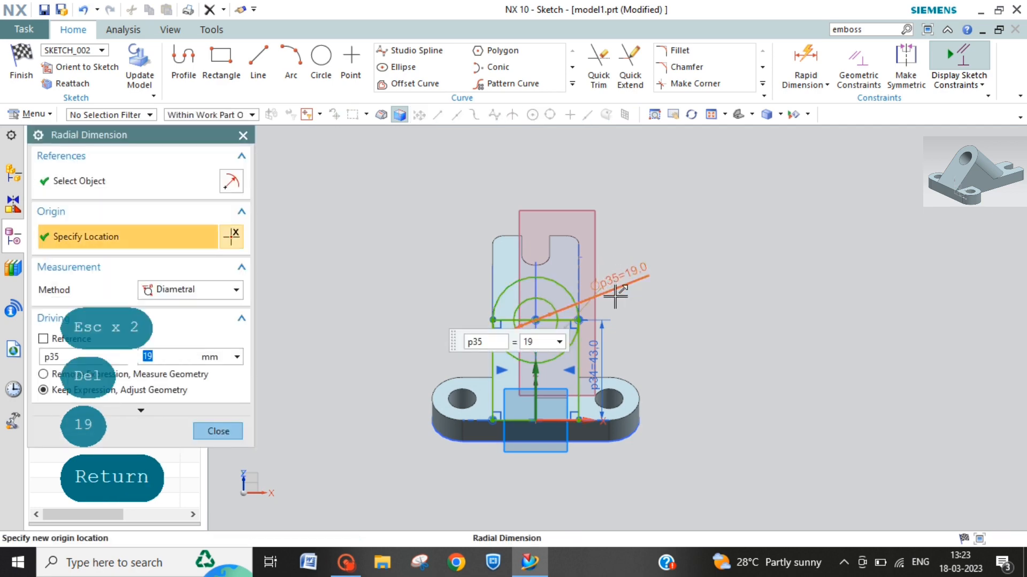
{"action": "key", "text": "Escape"}
- Trim the outer circle's lower half and the rectangle's upper edge to leave a round-topped profile with a hole, and finish the sketch
{"action": "left_click", "coordinate": [599, 66]}
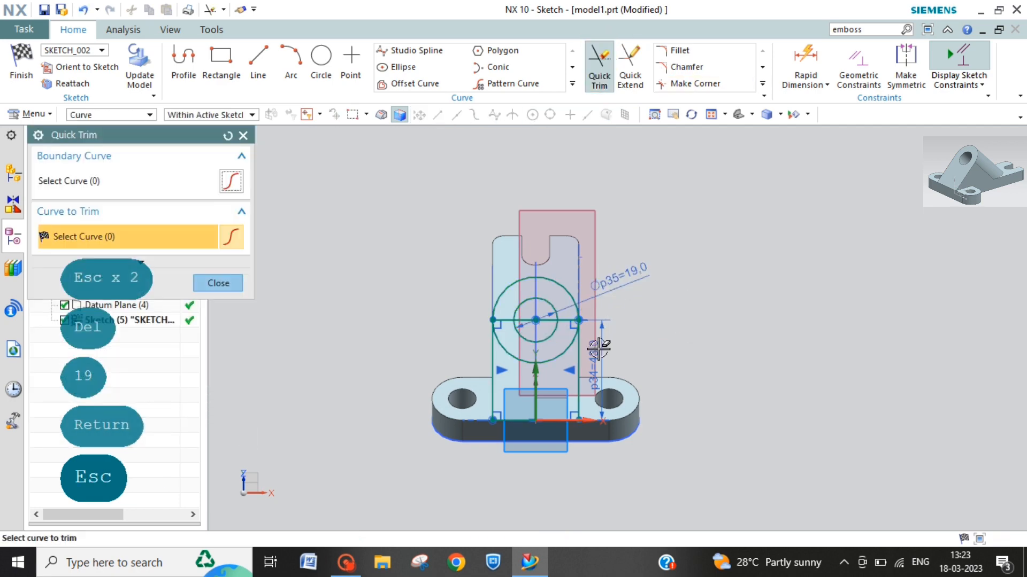
{"action": "left_click", "coordinate": [563, 352]}
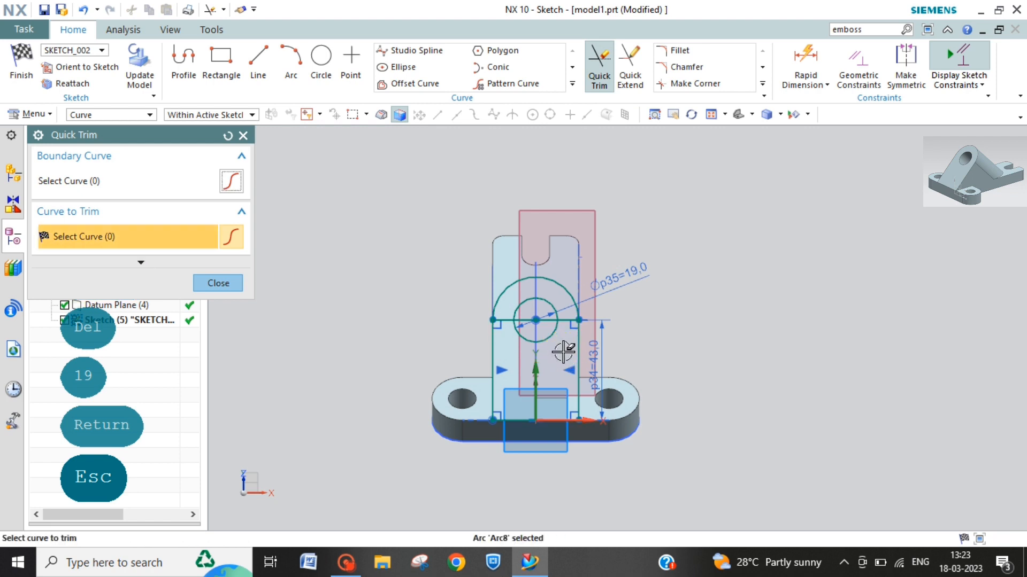
{"action": "left_click", "coordinate": [553, 320]}
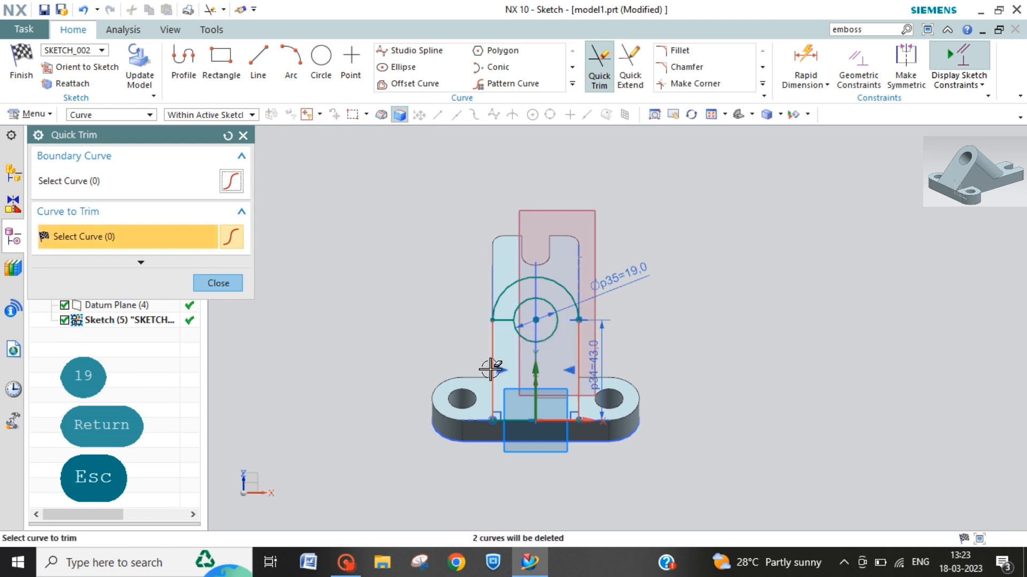
{"action": "left_click", "coordinate": [505, 320]}
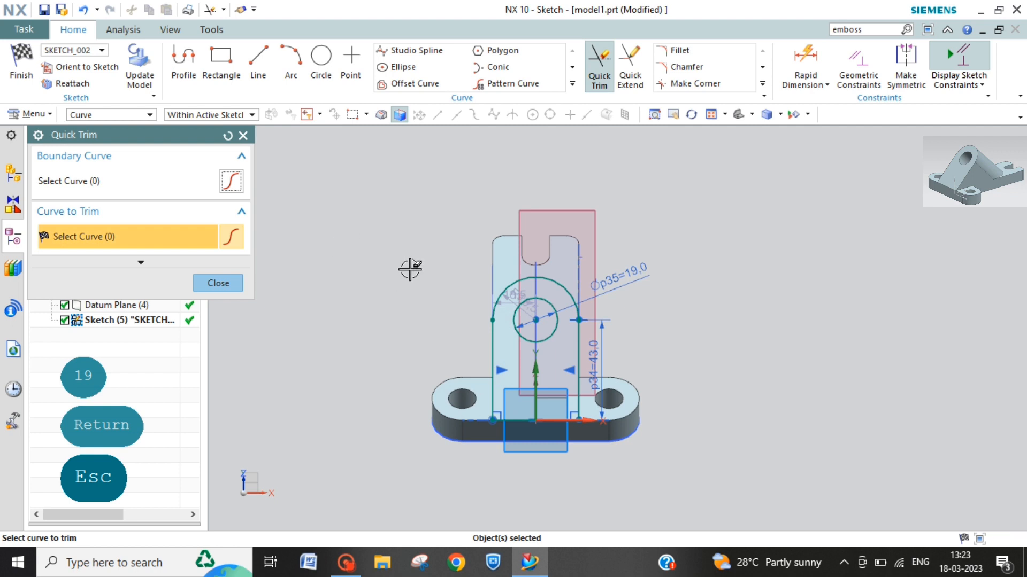
{"action": "left_click", "coordinate": [235, 283]}
{"action": "left_click", "coordinate": [21, 65]}
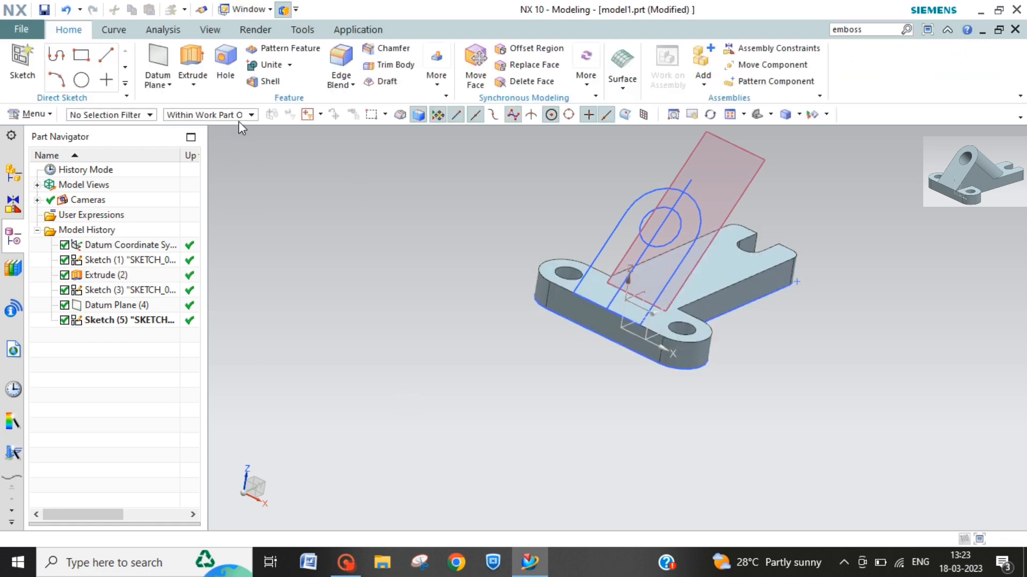
- Extrude the round-topped profile with its hole in the reversed direction from 0 mm Until Next, and unite it with the base body
{"action": "left_click", "coordinate": [194, 59]}
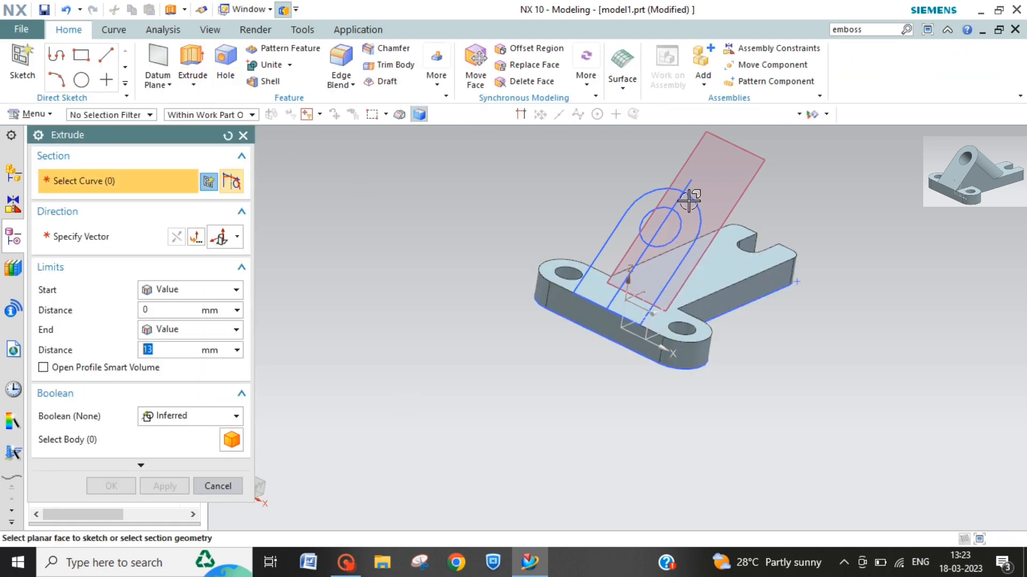
{"action": "left_click", "coordinate": [694, 194]}
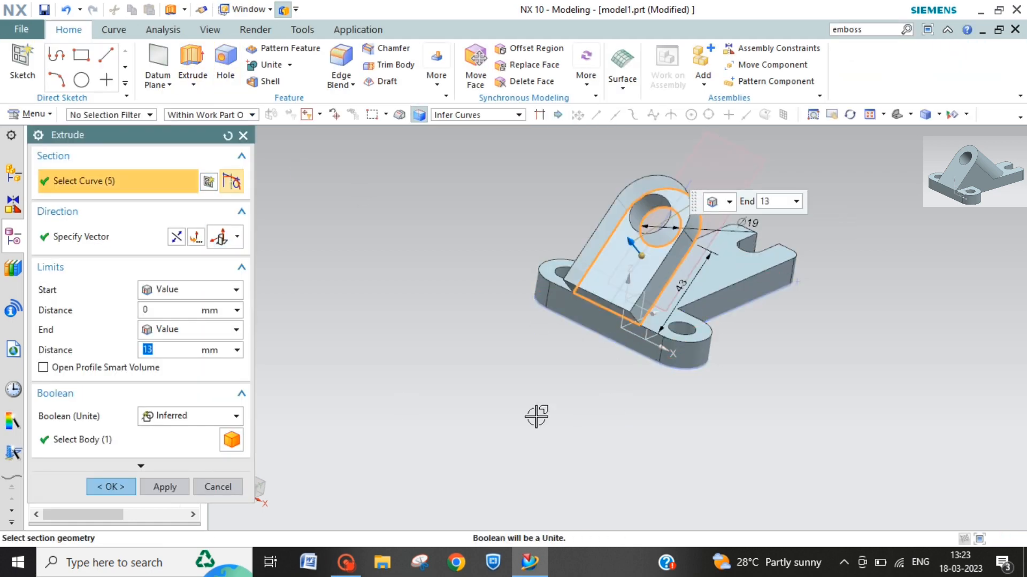
{"action": "left_click", "coordinate": [176, 236]}
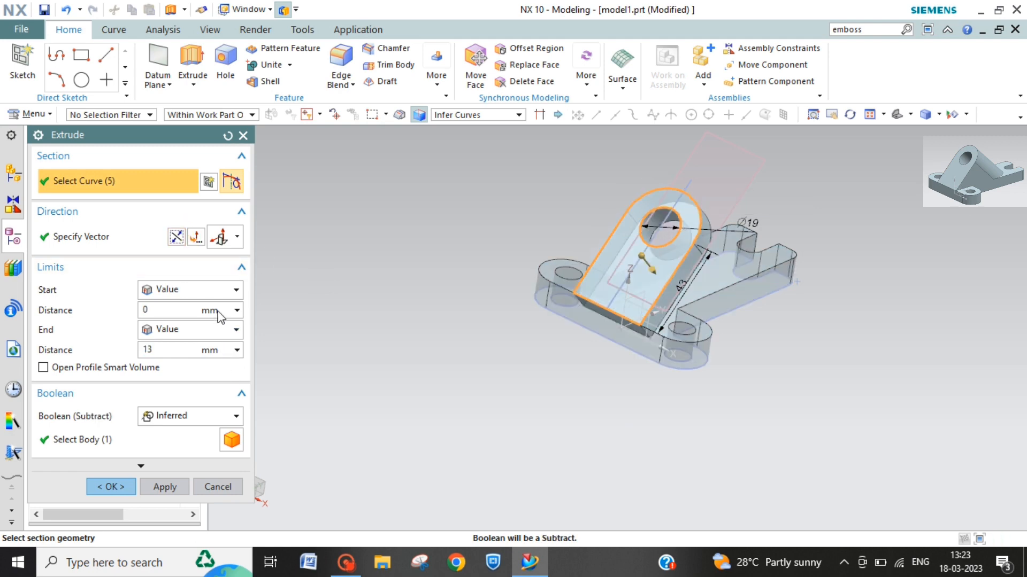
{"action": "left_click", "coordinate": [236, 331]}
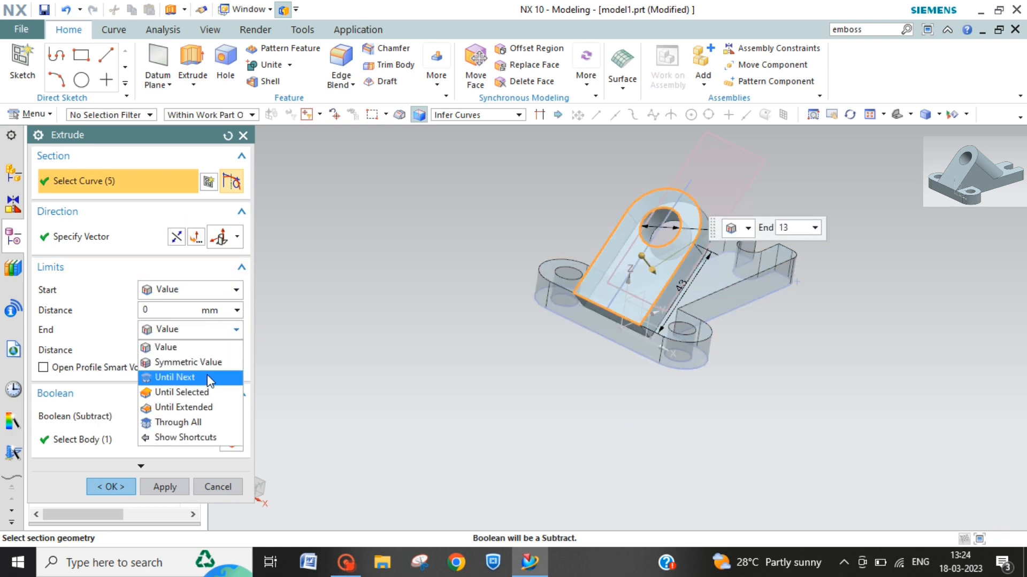
{"action": "left_click", "coordinate": [192, 408]}
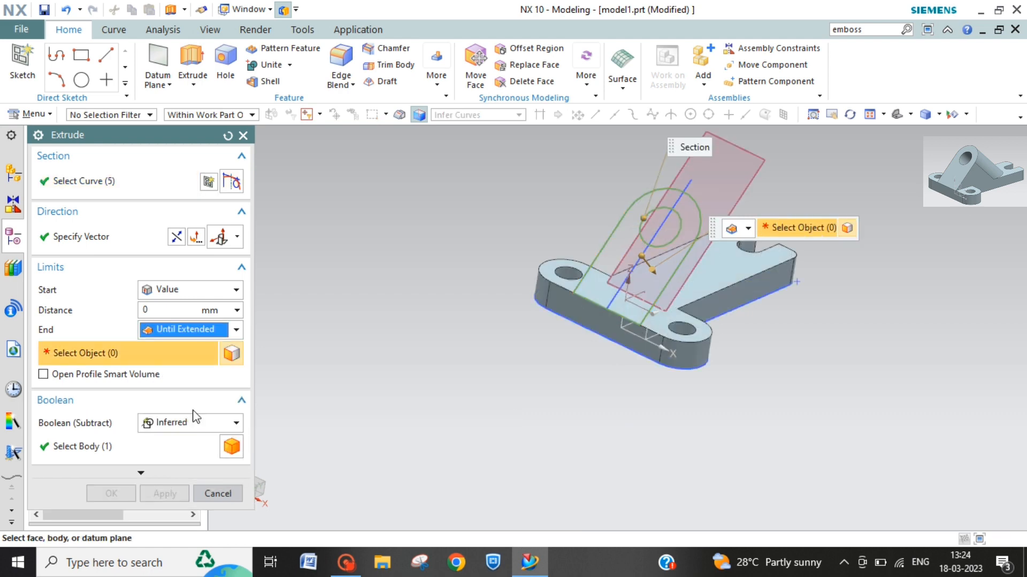
{"action": "left_click", "coordinate": [737, 261]}
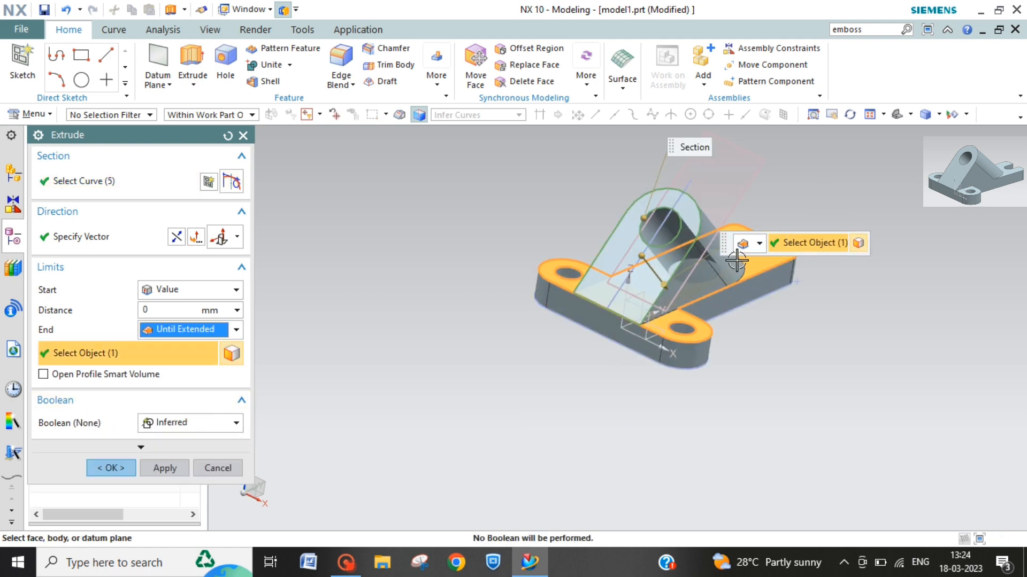
{"action": "left_click", "coordinate": [230, 331]}
{"action": "left_click", "coordinate": [188, 377]}
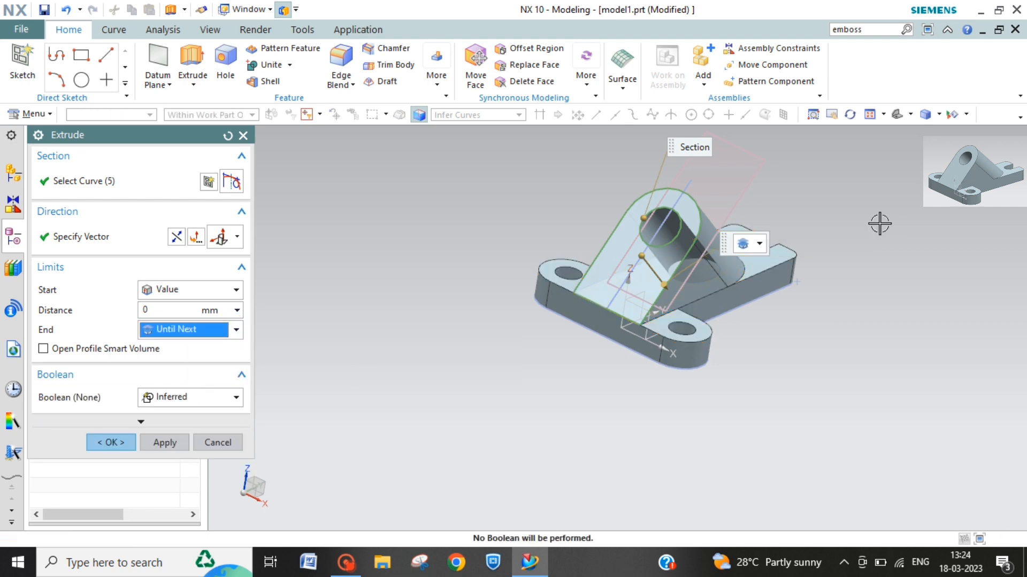
{"action": "left_click", "coordinate": [209, 400]}
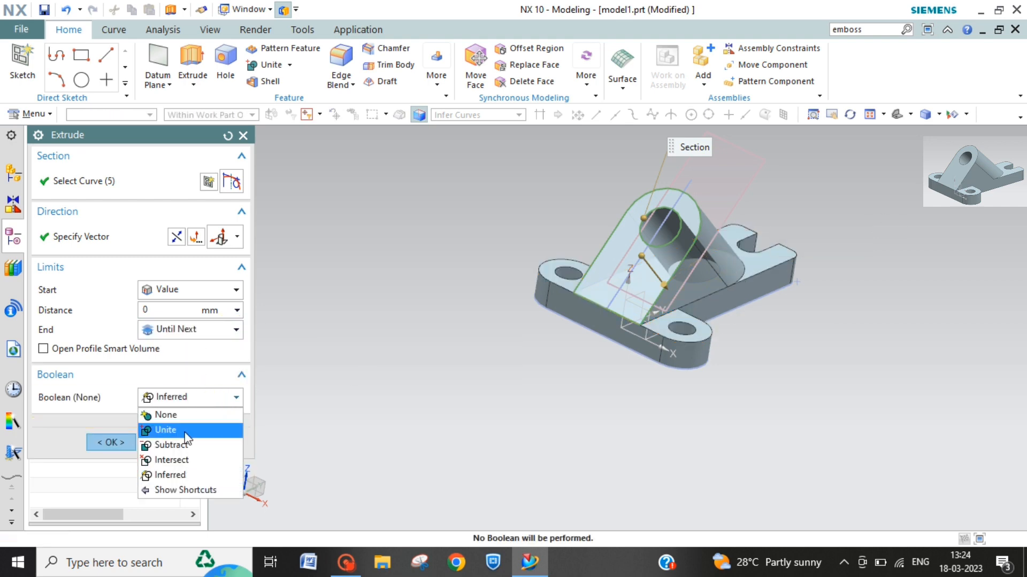
{"action": "left_click", "coordinate": [172, 428]}
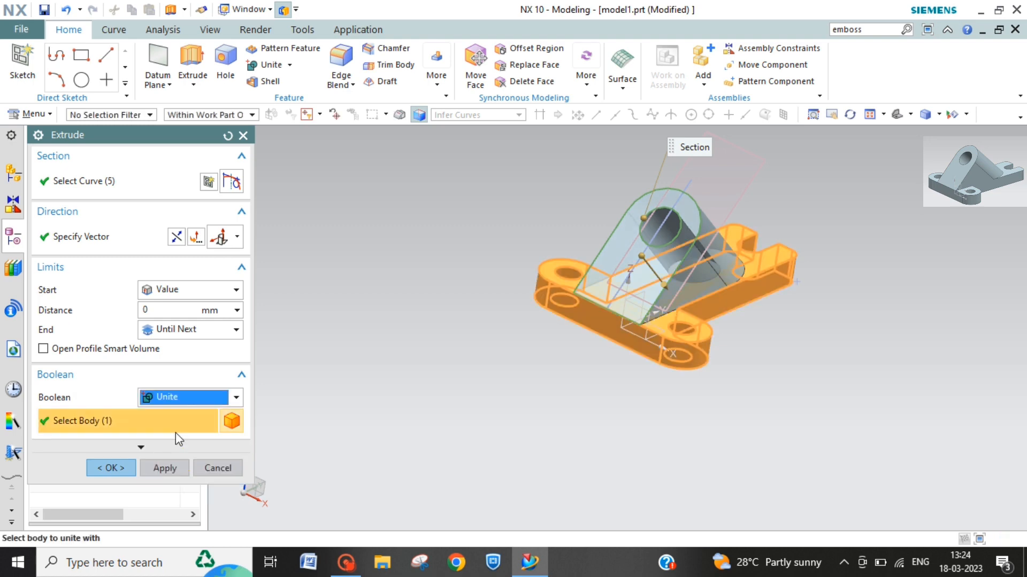
{"action": "left_click", "coordinate": [111, 468]}
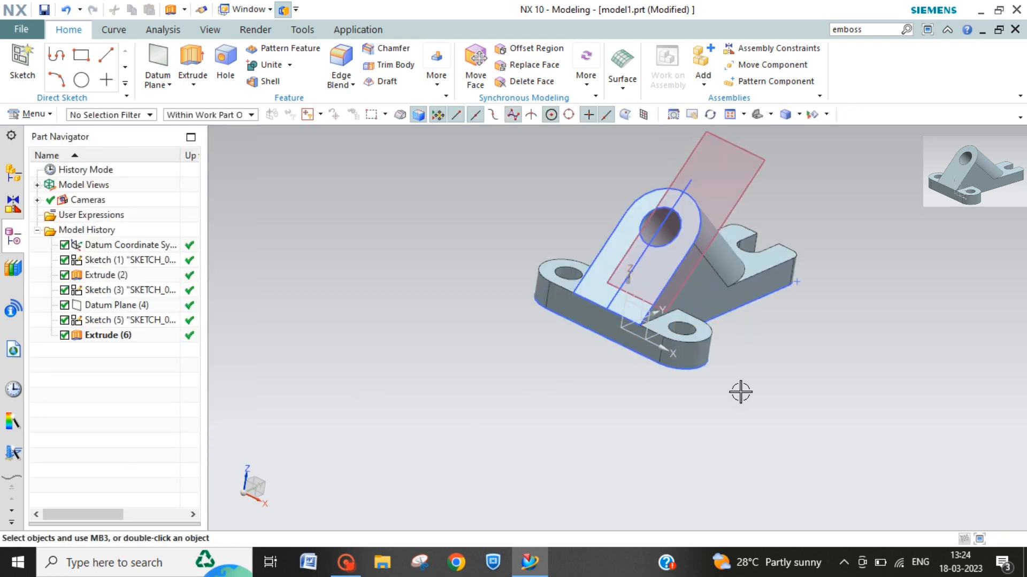
{"action": "left_click", "coordinate": [755, 113]}
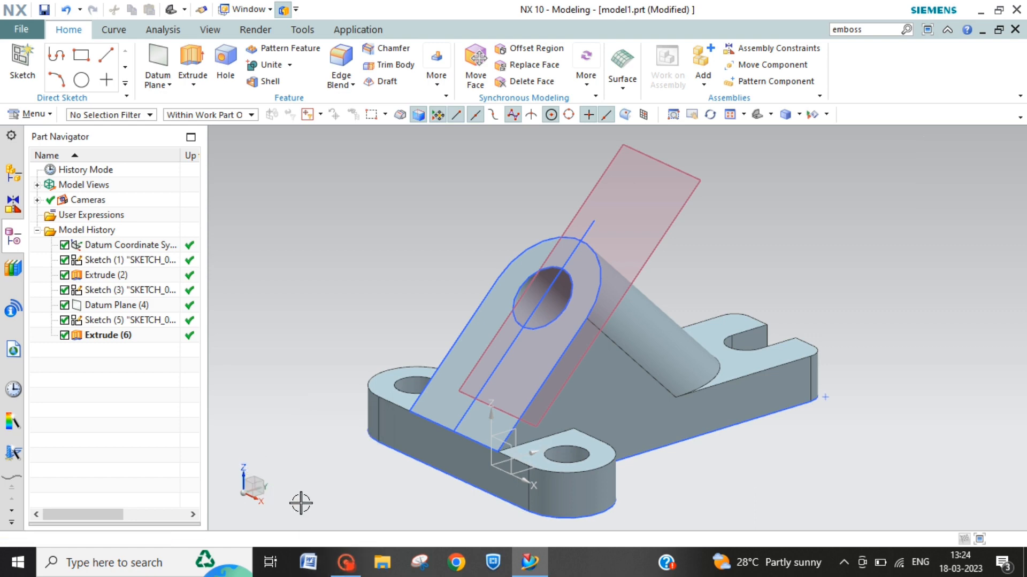
{"action": "mouse_move", "coordinate": [342, 562]}
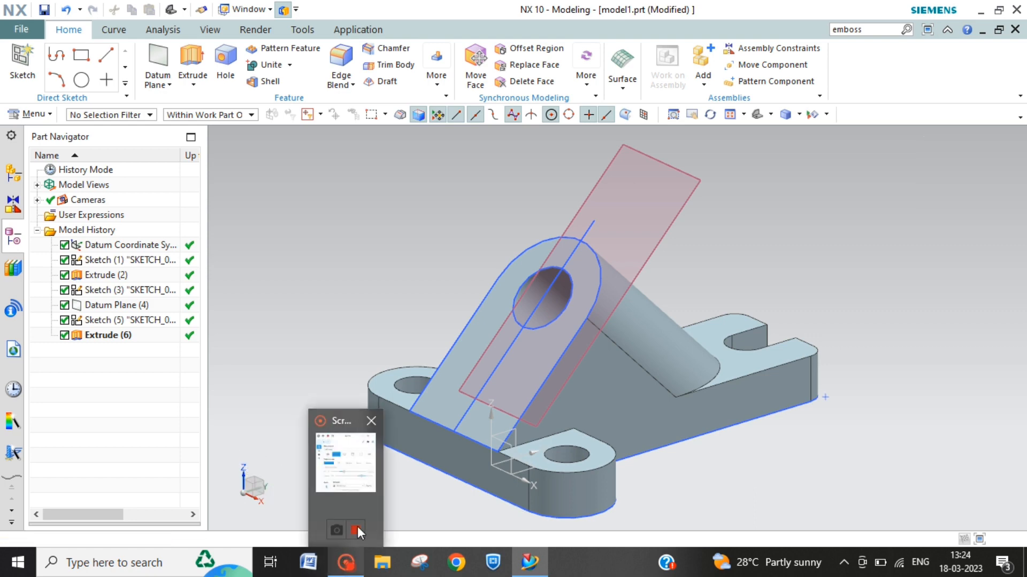